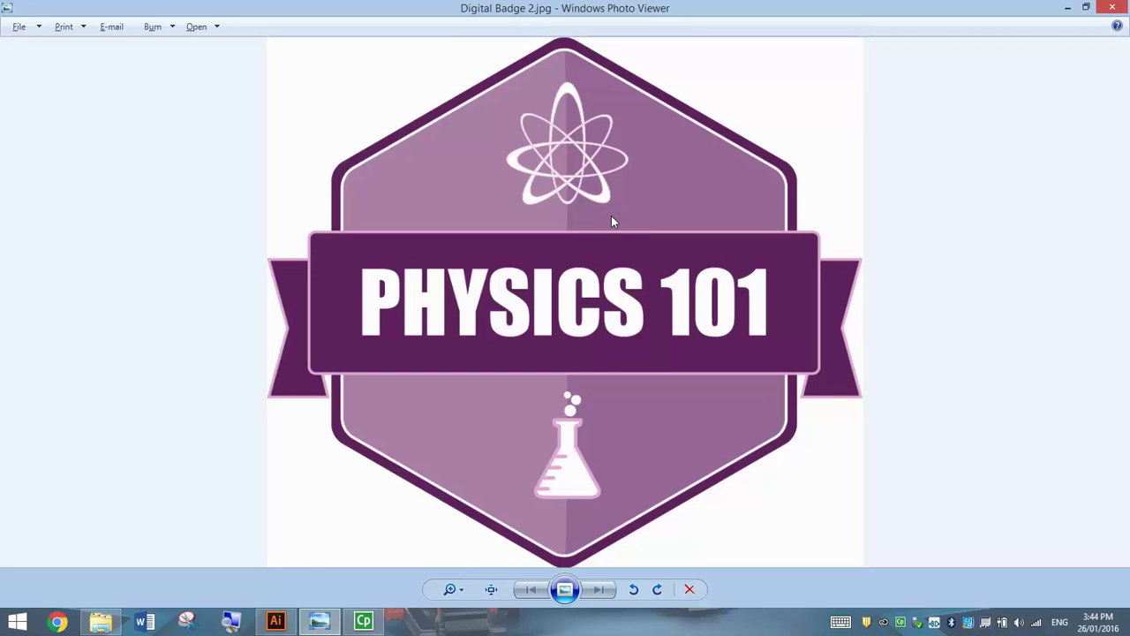
After reviewing the PHYSICS 101 badge reference, switch to Adobe Illustrator.
click(280, 622)
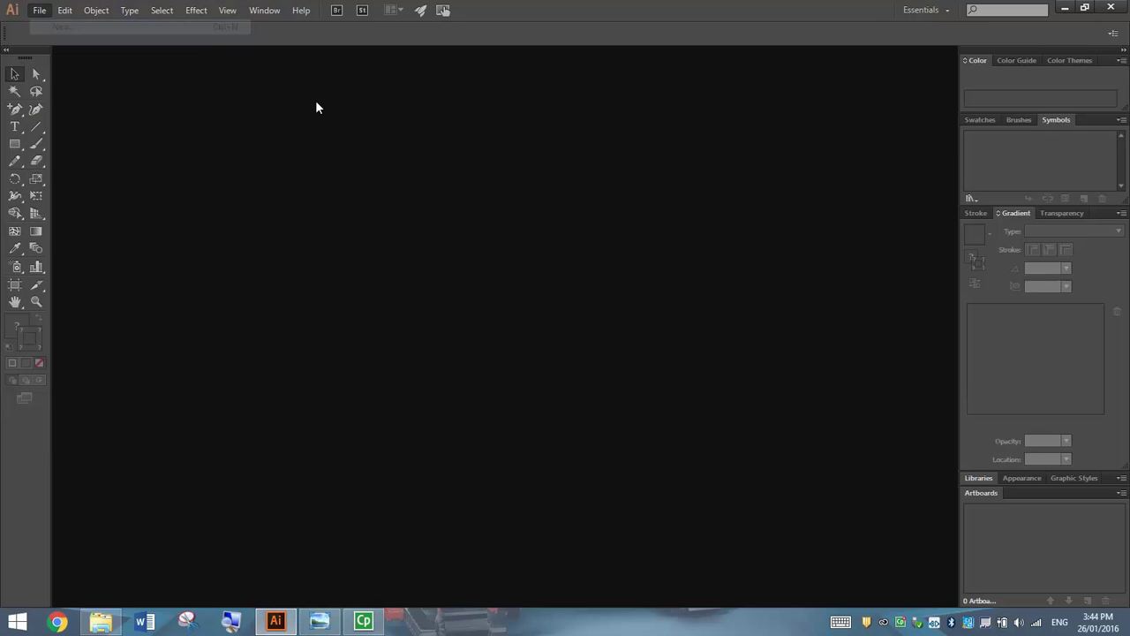
Create 'Physics Digital Badge' with the Print profile, landscape A4, and 3 mm bleed on all sides.
text(pHYSICS)
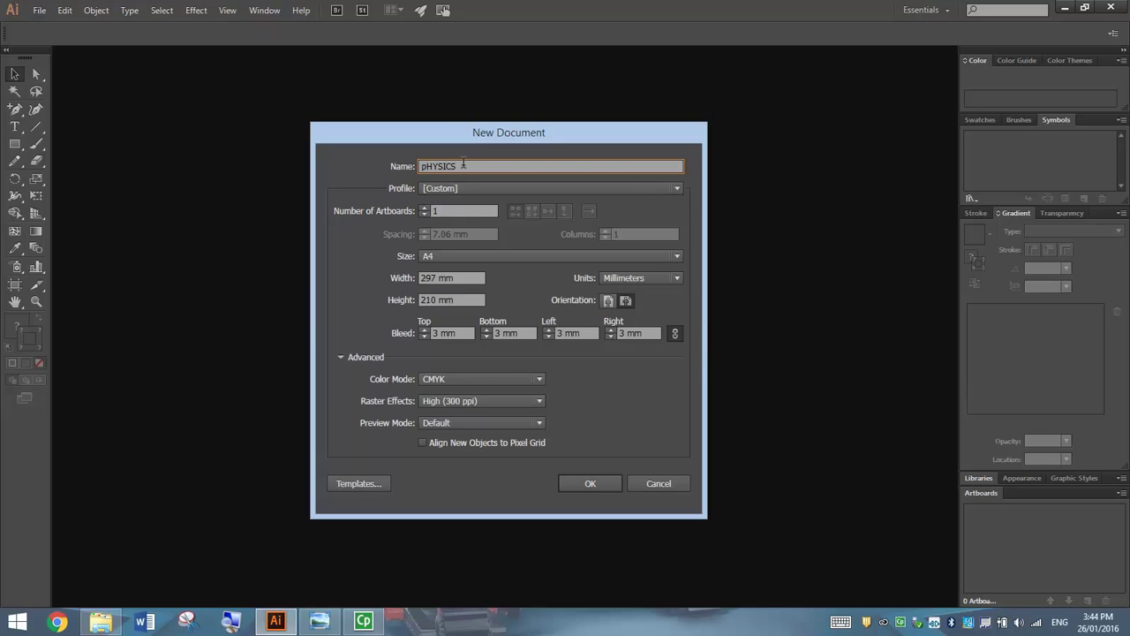
double_click(462, 164)
text(Physics Digital Badge)
click(446, 188)
click(451, 217)
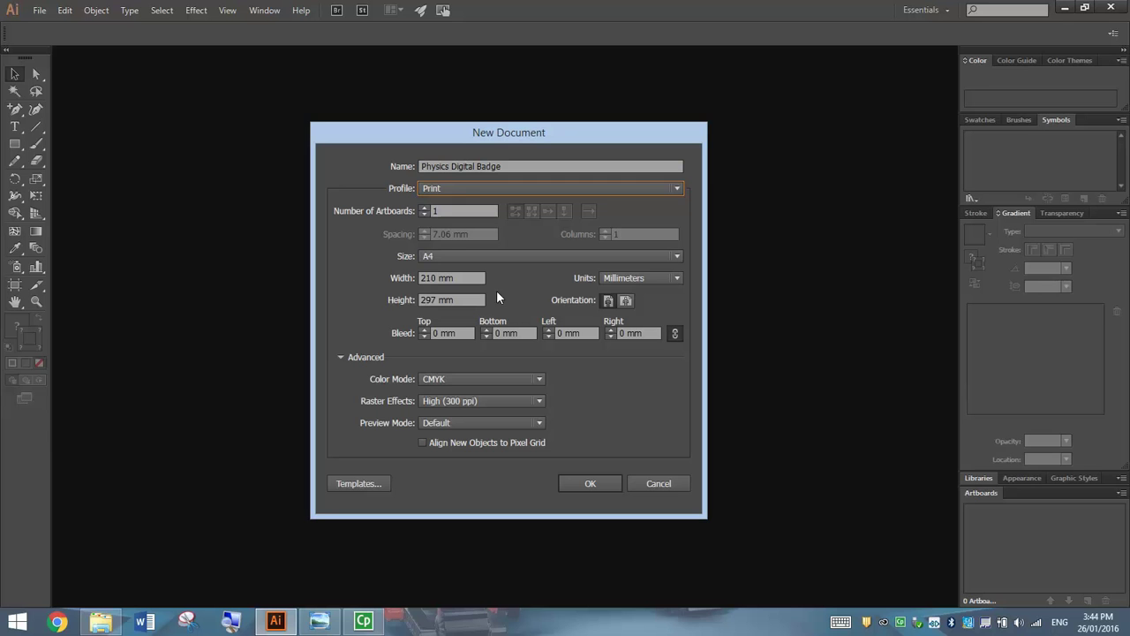
click(625, 300)
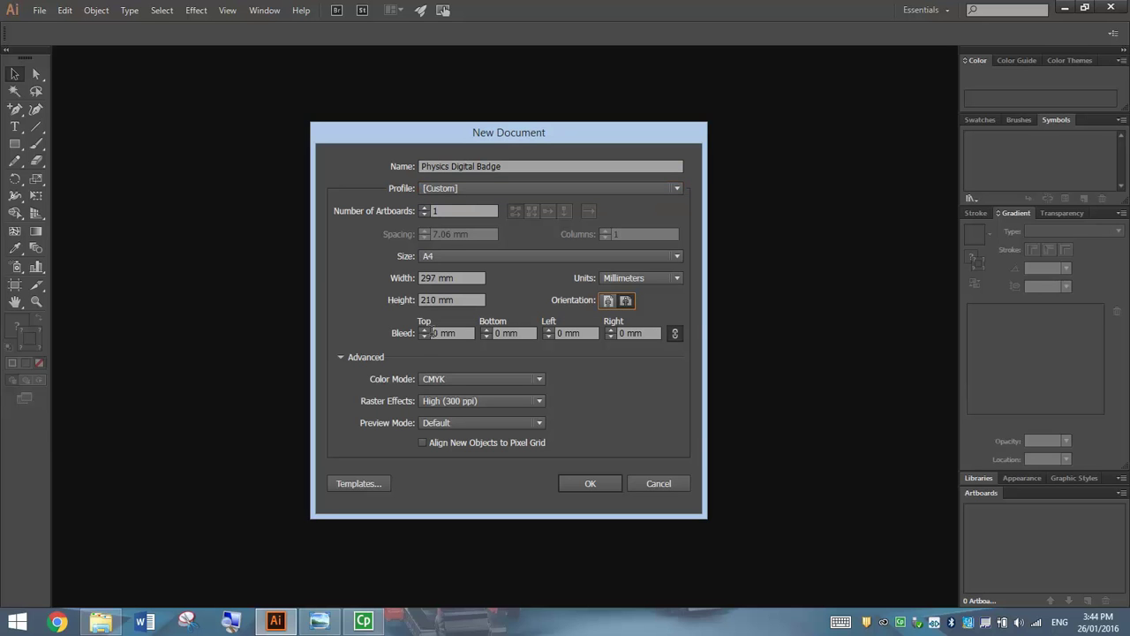
click(425, 330)
click(425, 329)
click(425, 329)
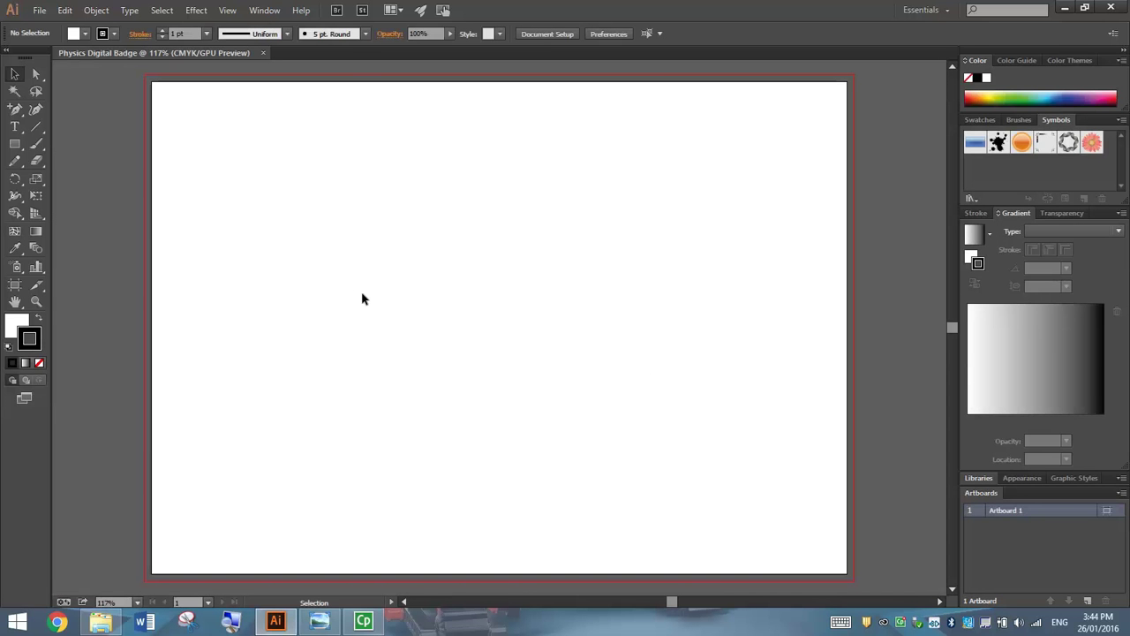
Create a six-sided polygon on the artboard with the Polygon Tool.
click(15, 145)
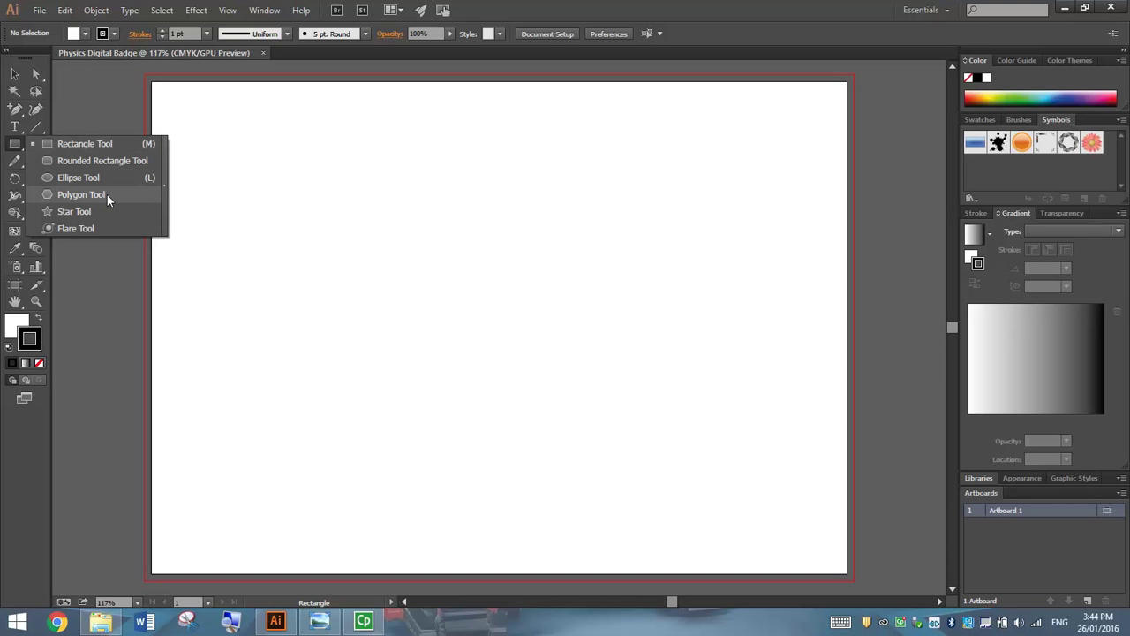
click(130, 195)
click(484, 310)
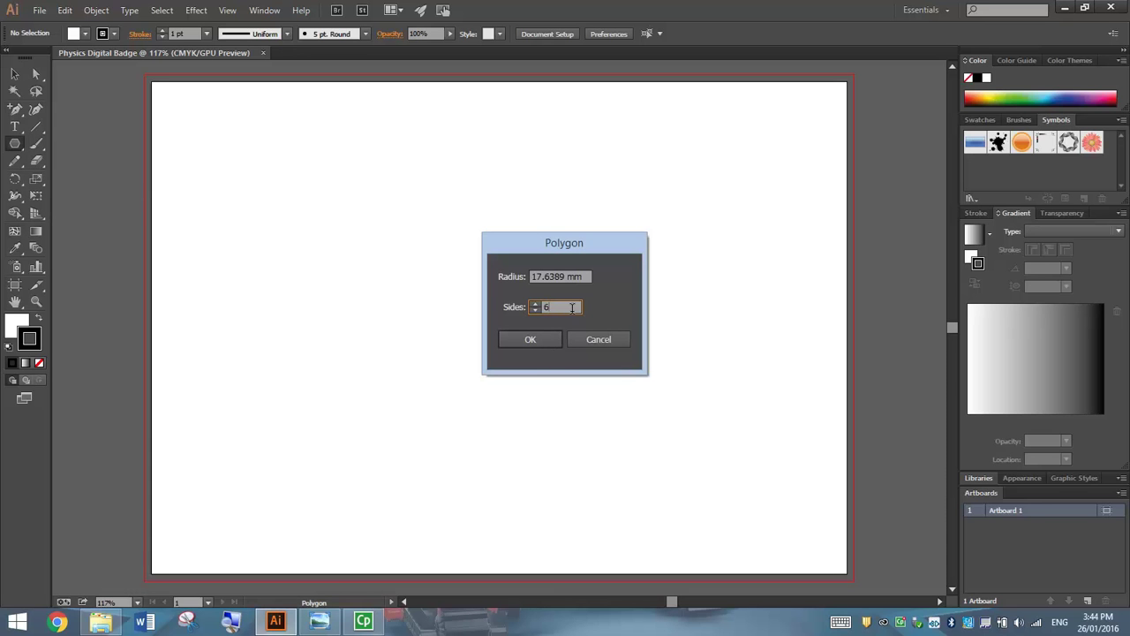
click(544, 340)
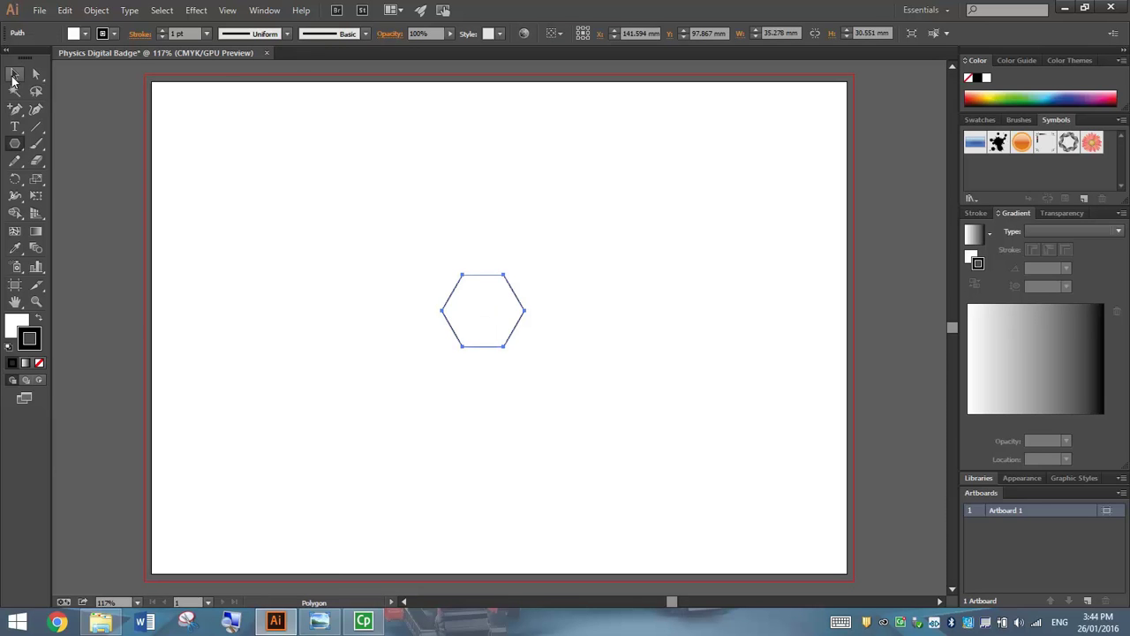
Enlarge the hexagon to about 150.468 × 173.746 mm, rotate it 90° point-up, and centre it.
click(14, 76)
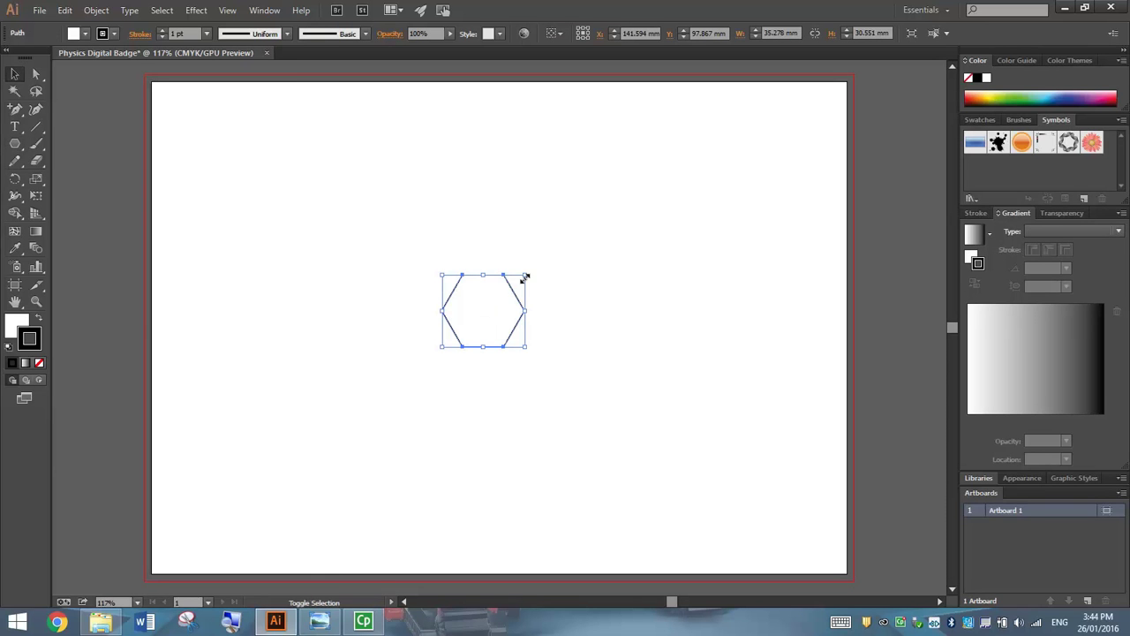
drag(524, 277, 707, 116)
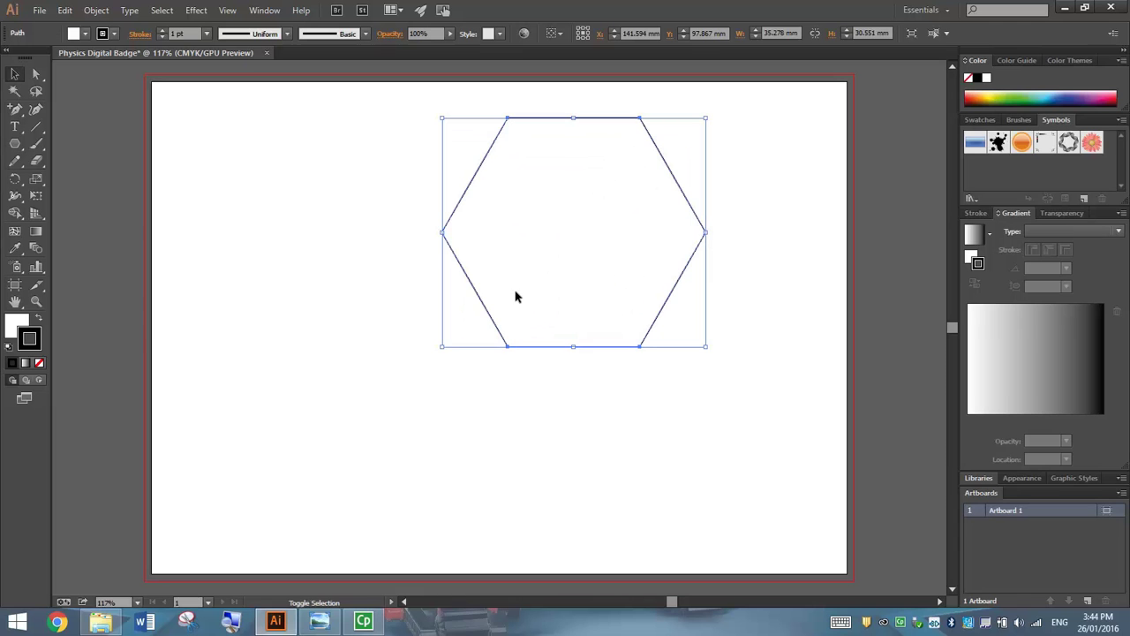
drag(446, 349, 298, 469)
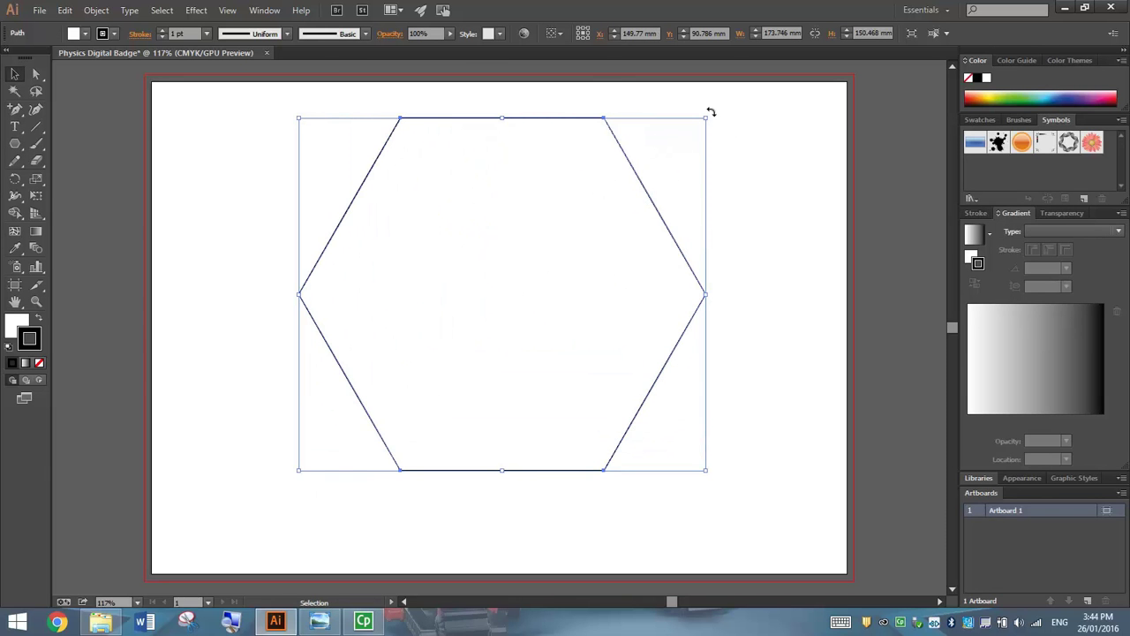
drag(711, 112, 737, 460)
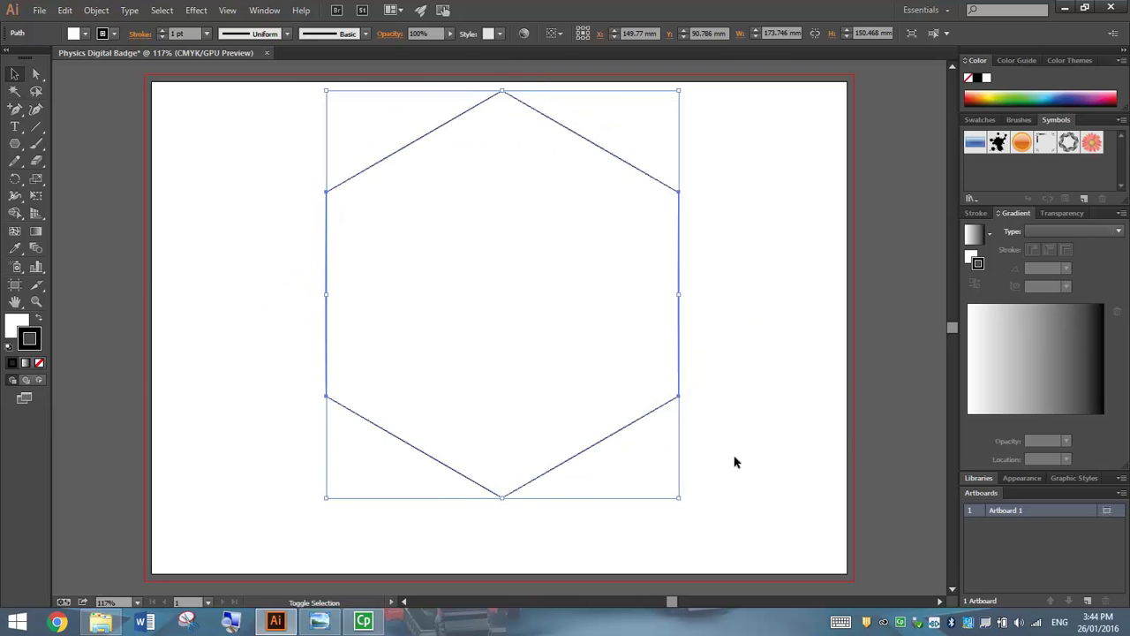
drag(576, 315, 591, 353)
click(750, 300)
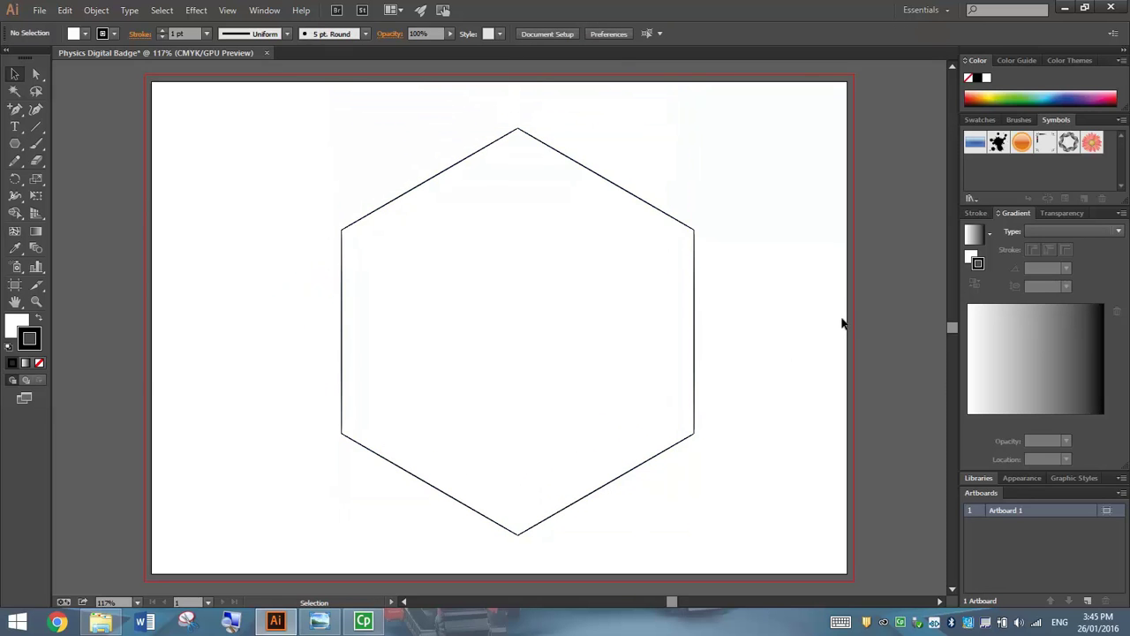
drag(639, 333, 636, 324)
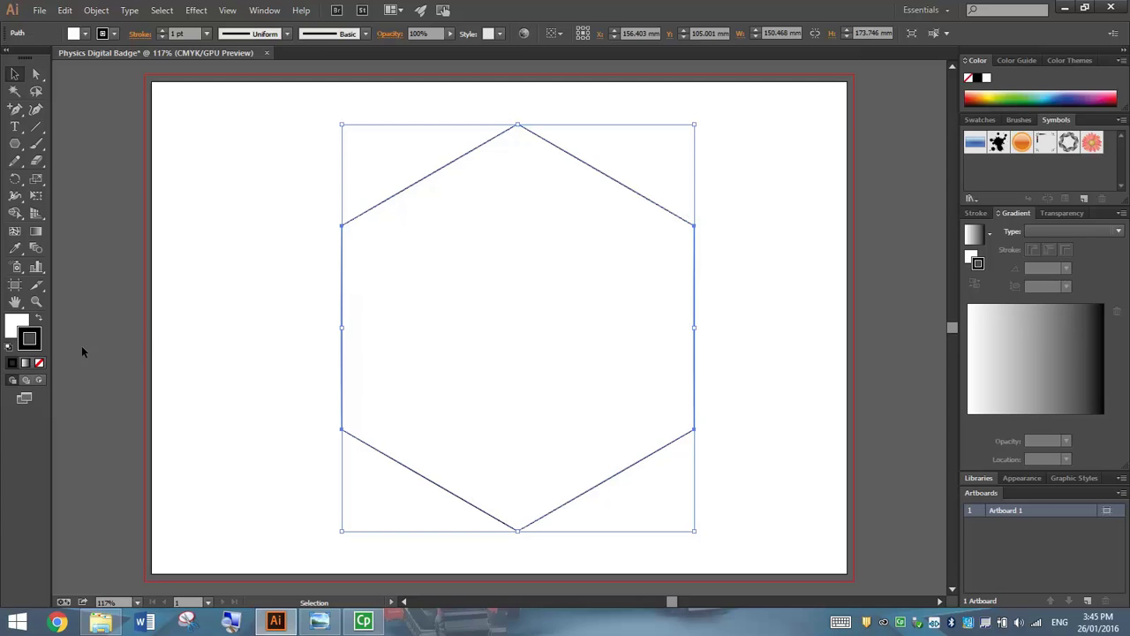
Remove the hexagon's stroke and fill it with dark purple.
click(40, 364)
click(18, 327)
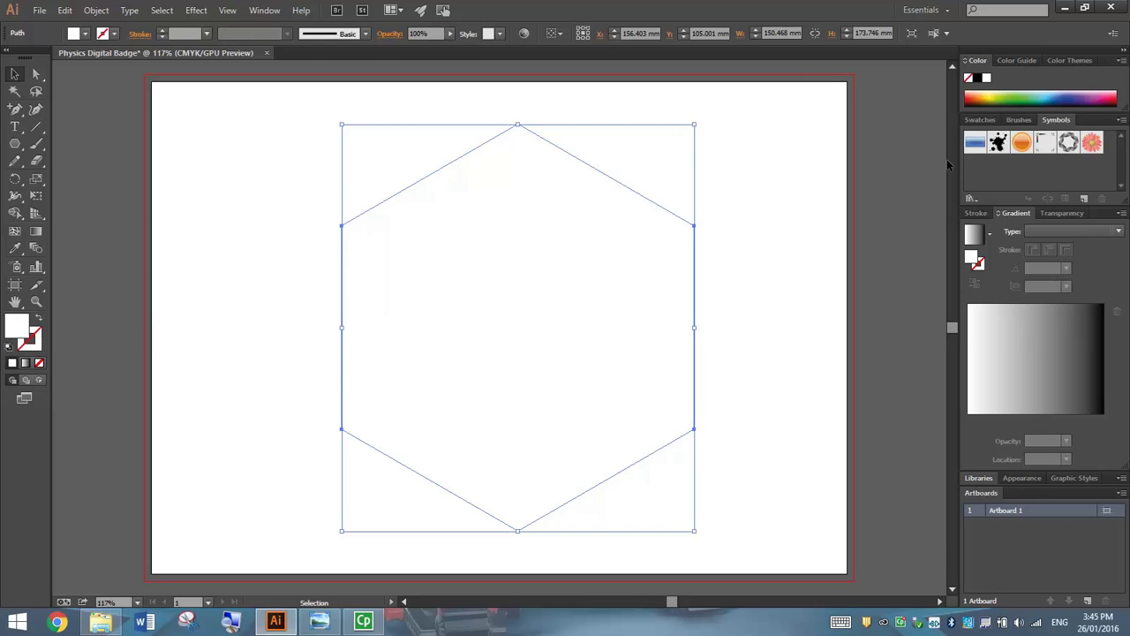
drag(1097, 93, 1097, 99)
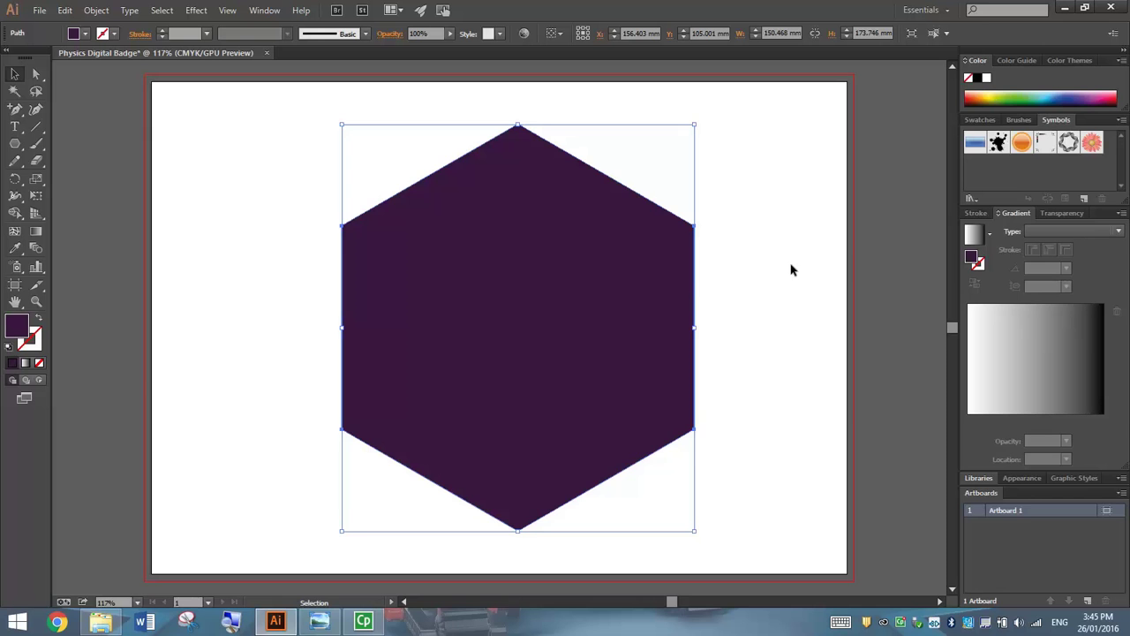
Round all six hexagon corners to about 6.91 mm radius.
click(35, 76)
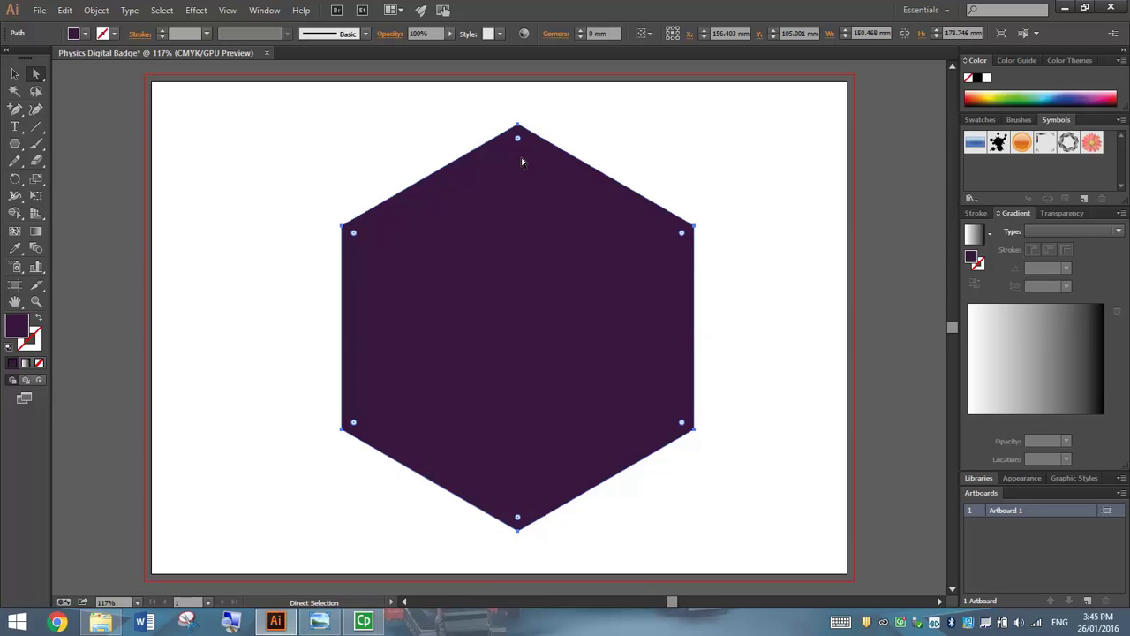
drag(518, 138, 520, 147)
click(596, 136)
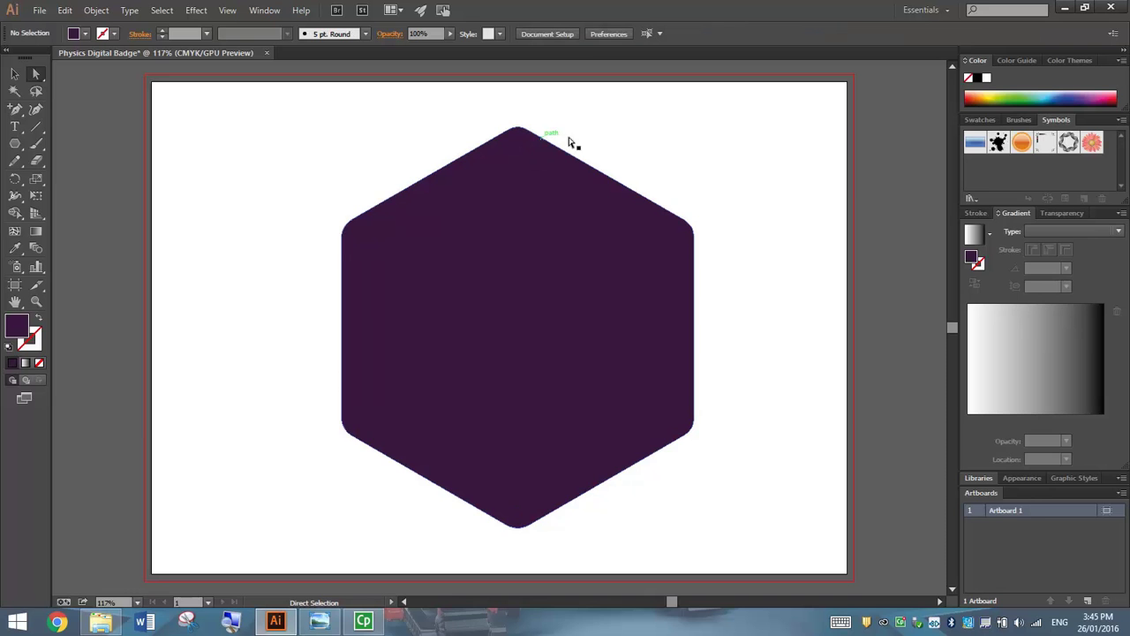
Paste a copy of the hexagon in place and shrink it around its centre to about 137.423 × 156.434 mm.
click(14, 74)
click(438, 235)
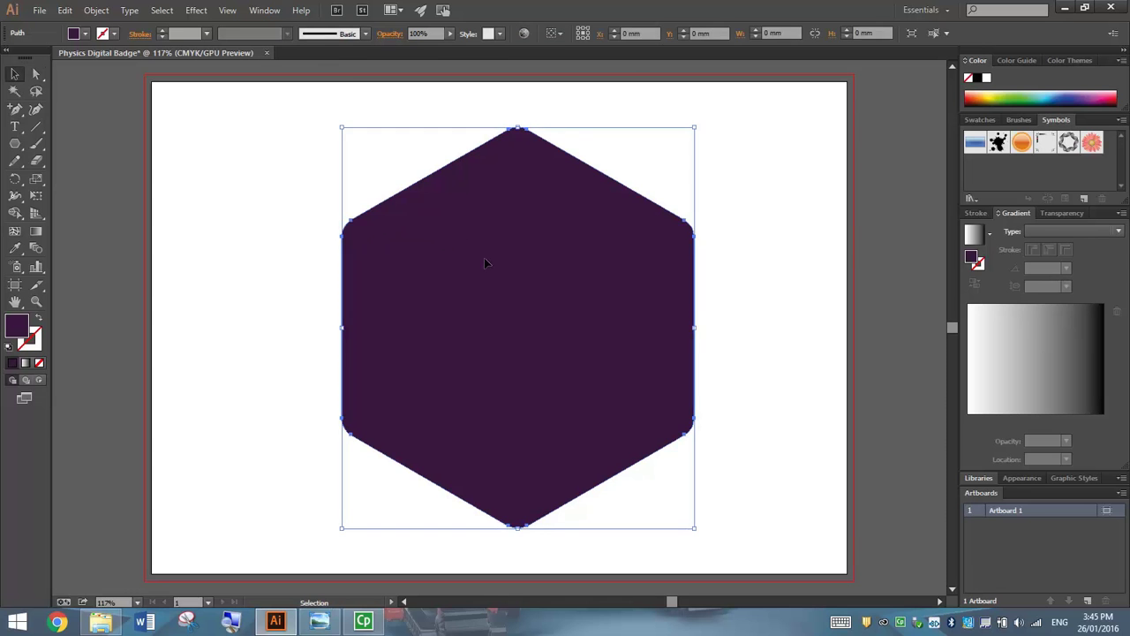
click(65, 9)
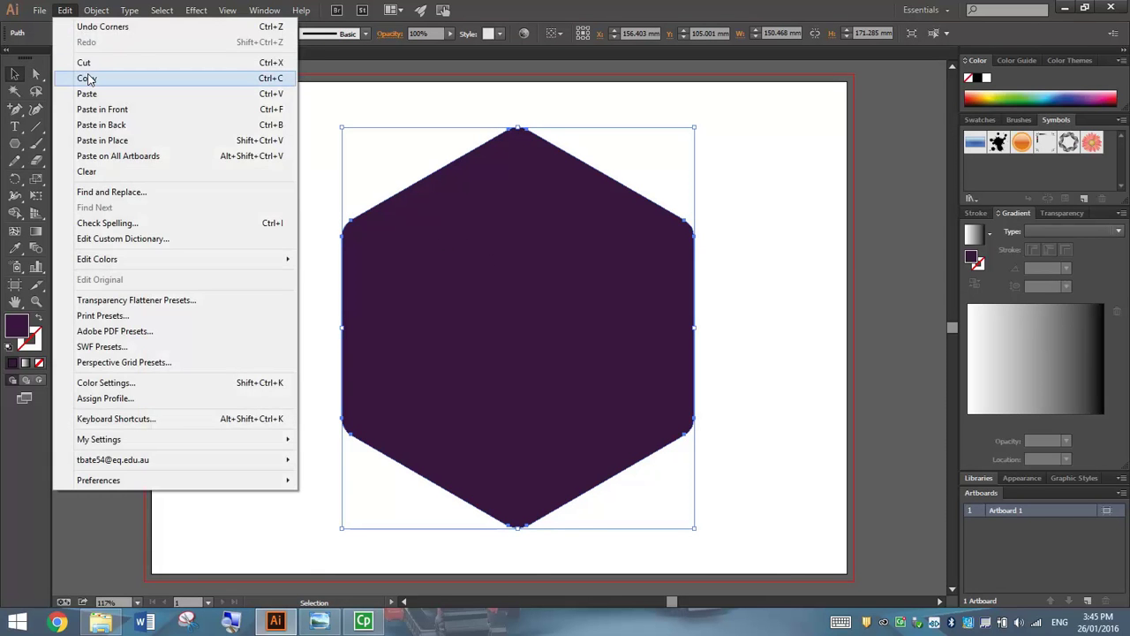
click(86, 77)
click(65, 10)
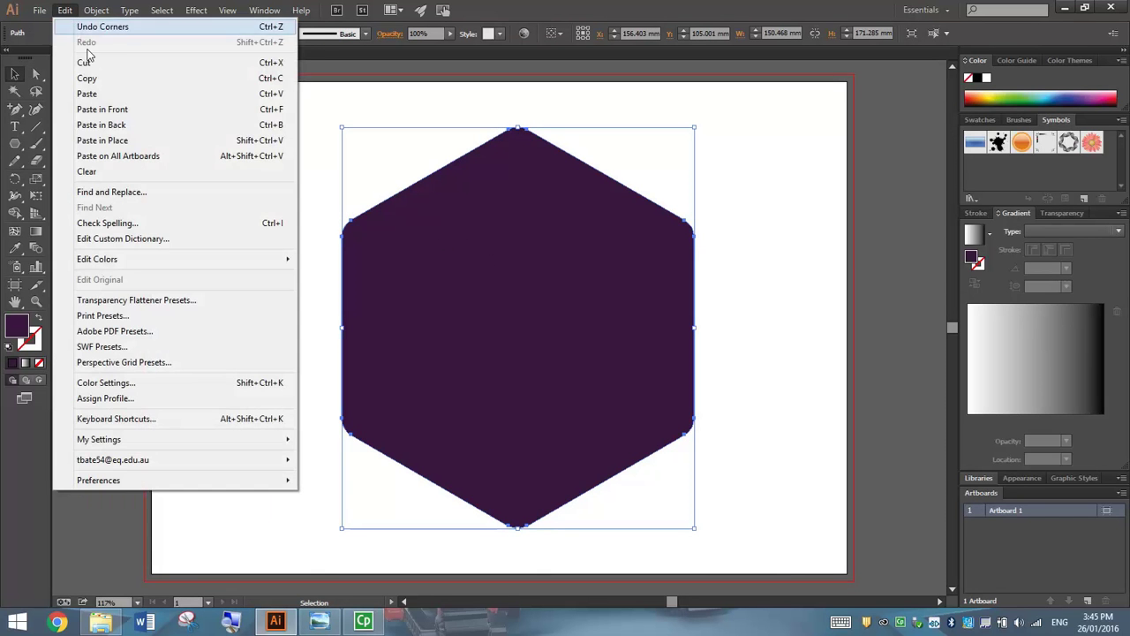
click(102, 141)
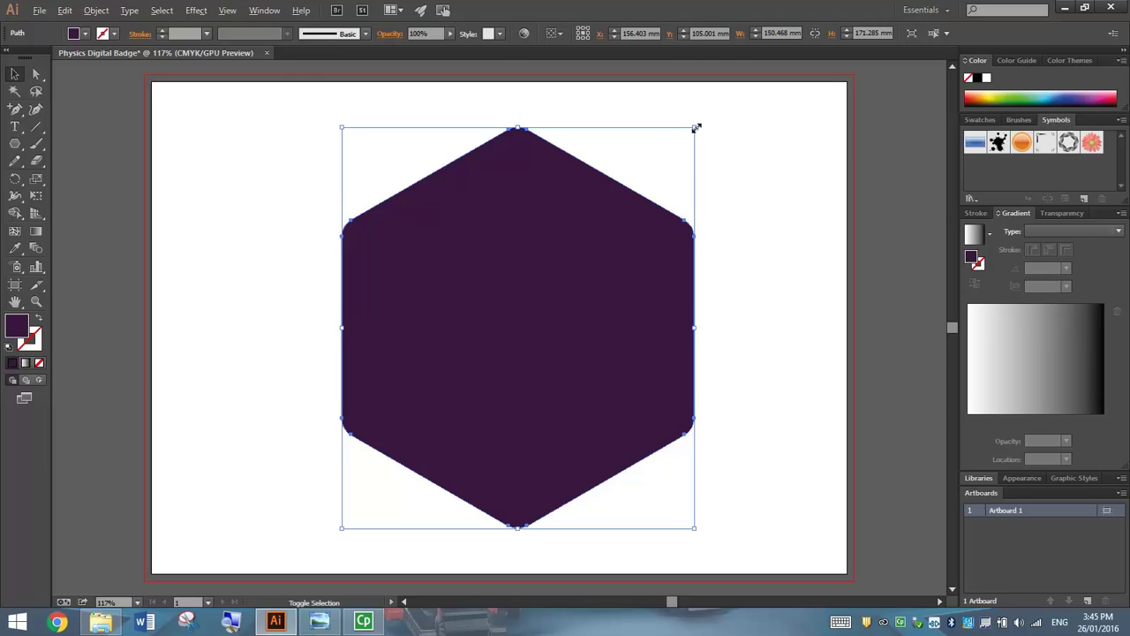
drag(696, 128, 679, 138)
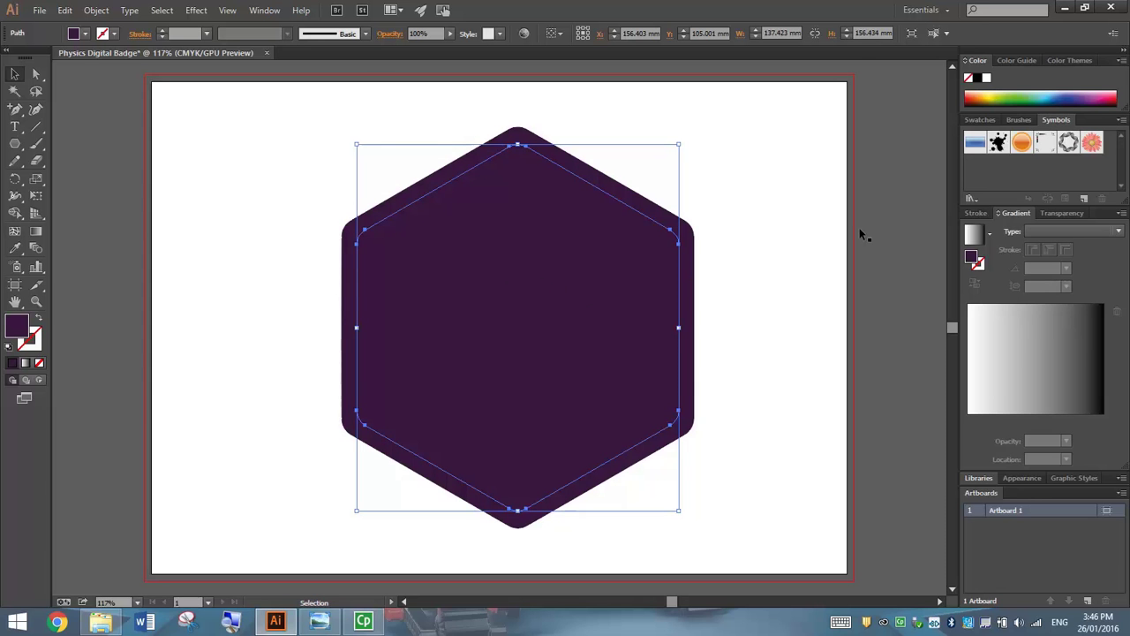
Give the inner hexagon a lighter purple fill from the Color panel spectrum.
click(1093, 94)
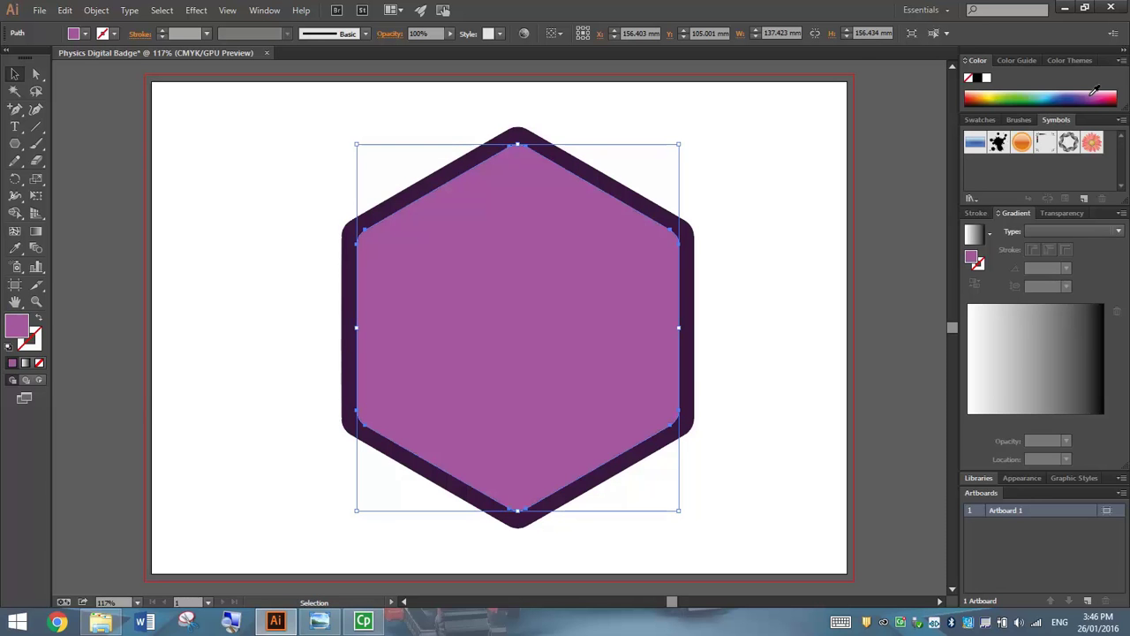
click(1092, 92)
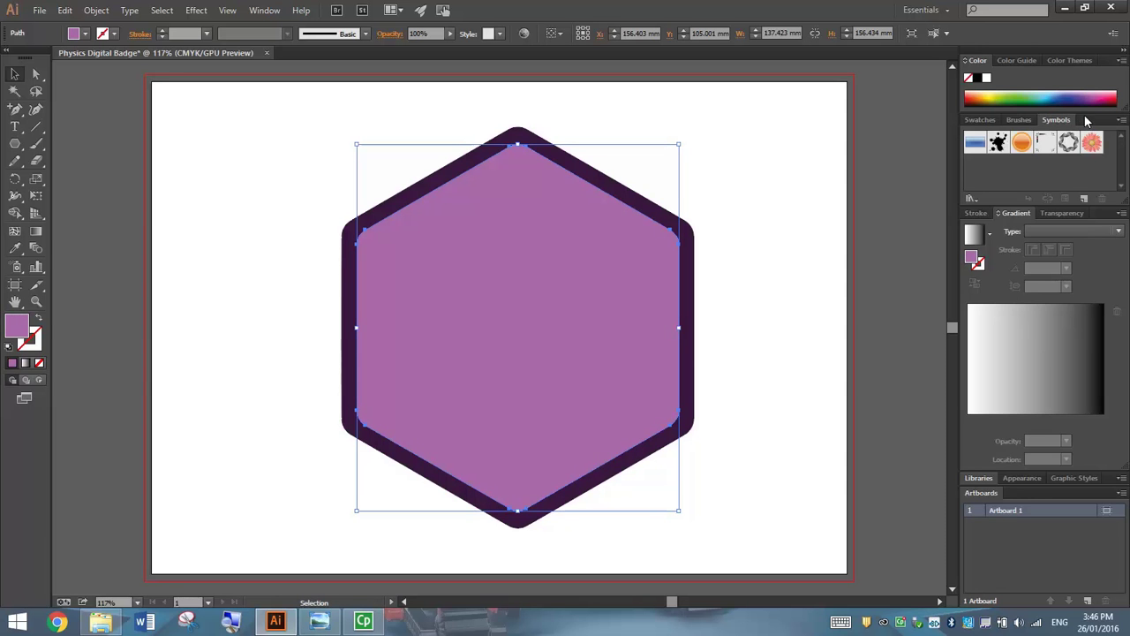
click(1095, 92)
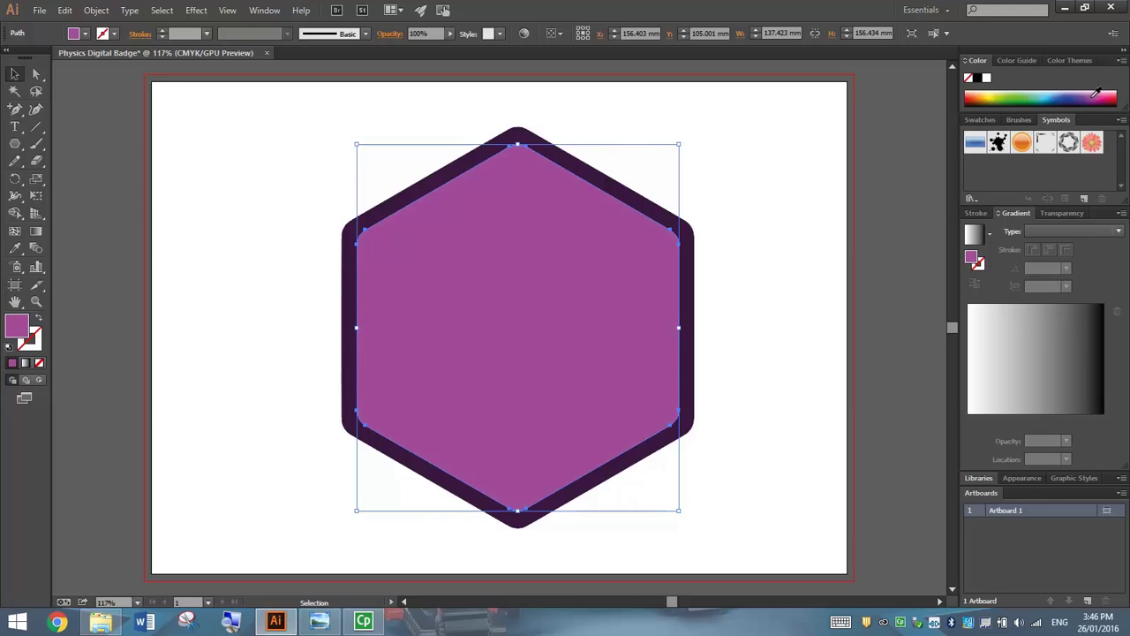
click(1096, 98)
click(1097, 92)
drag(1123, 110, 1125, 227)
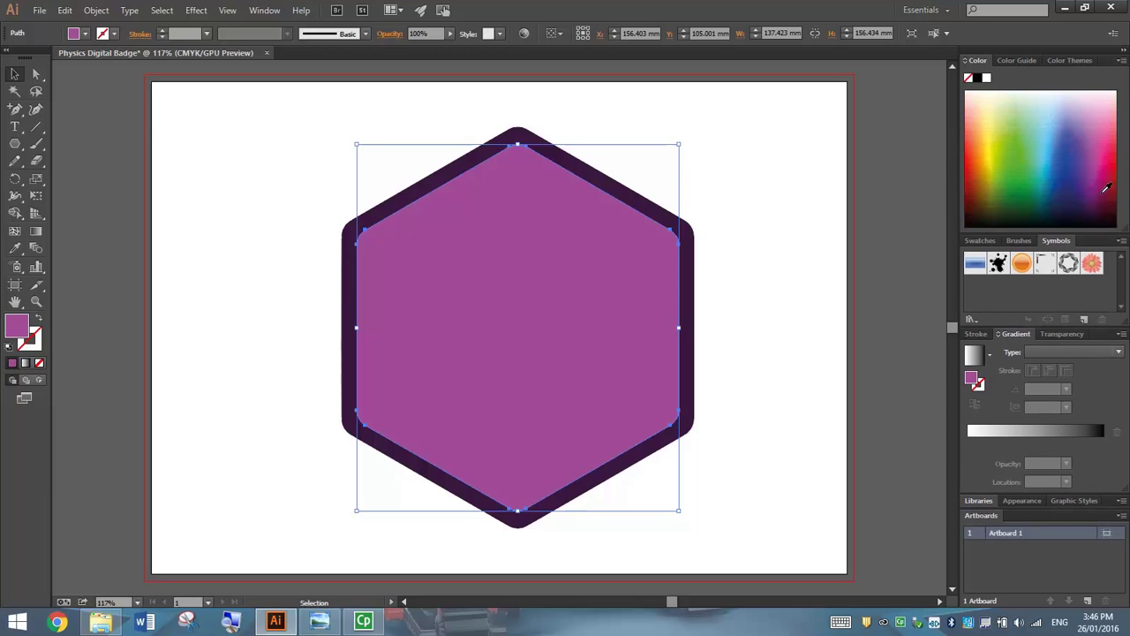
click(1097, 175)
click(1093, 182)
click(1093, 185)
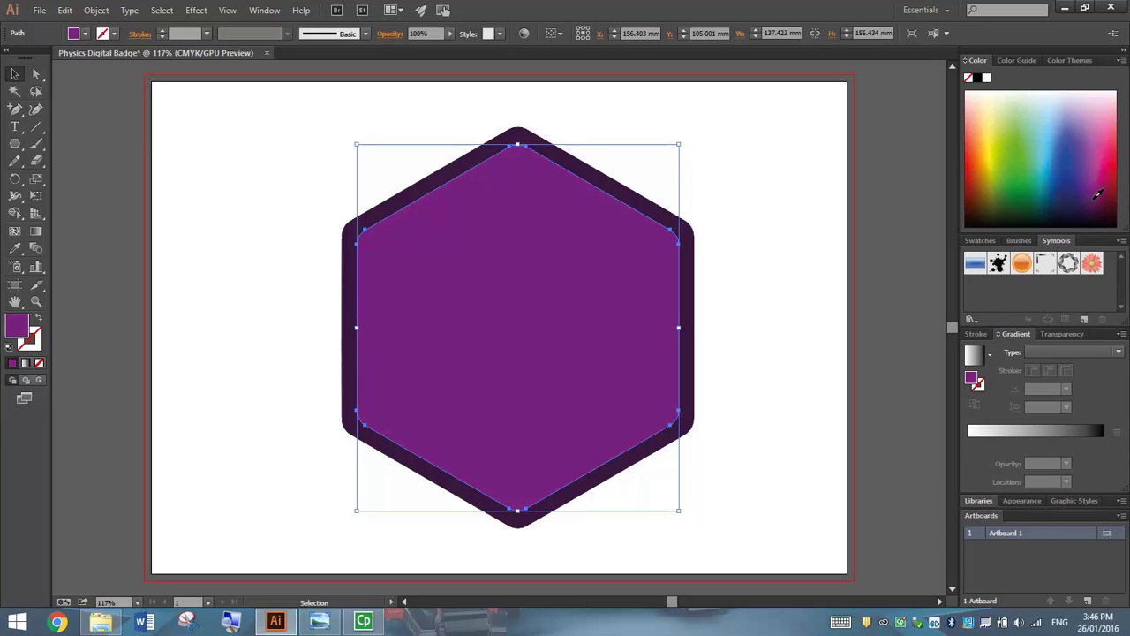
click(1095, 189)
click(1095, 176)
click(1095, 174)
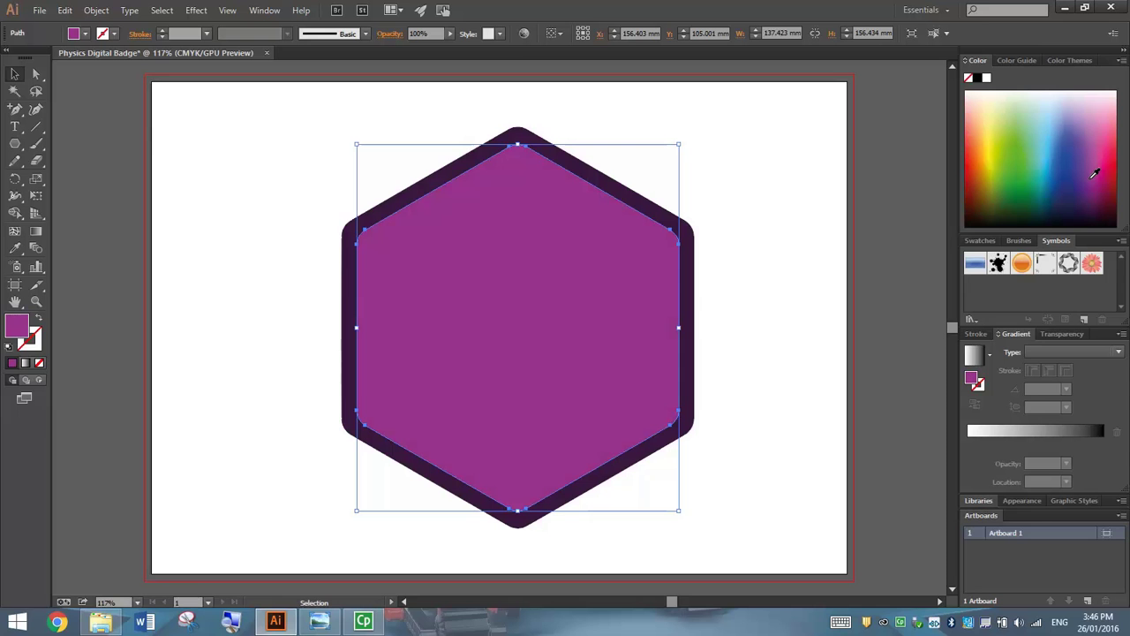
click(1092, 150)
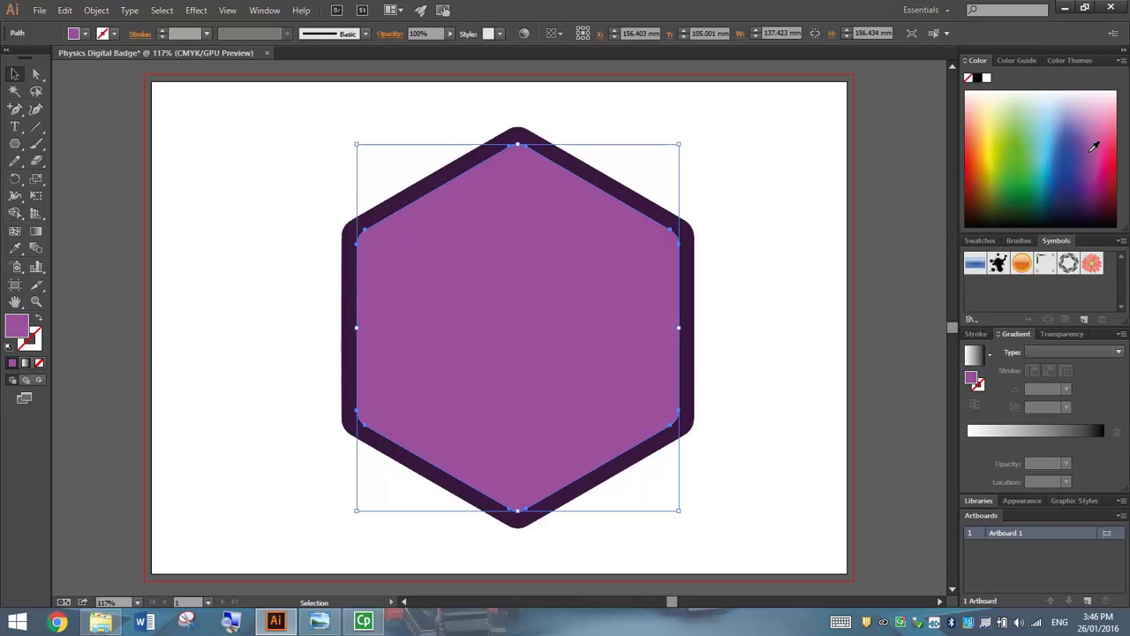
click(790, 210)
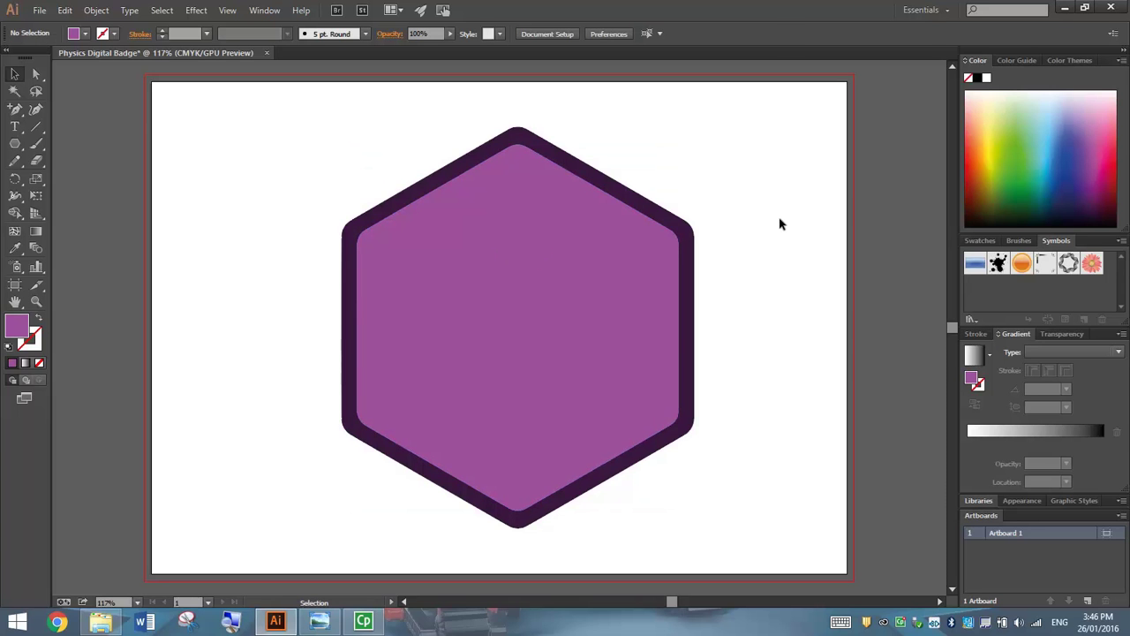
Copy the inner purple hexagon and paste it in place on top of itself.
click(522, 309)
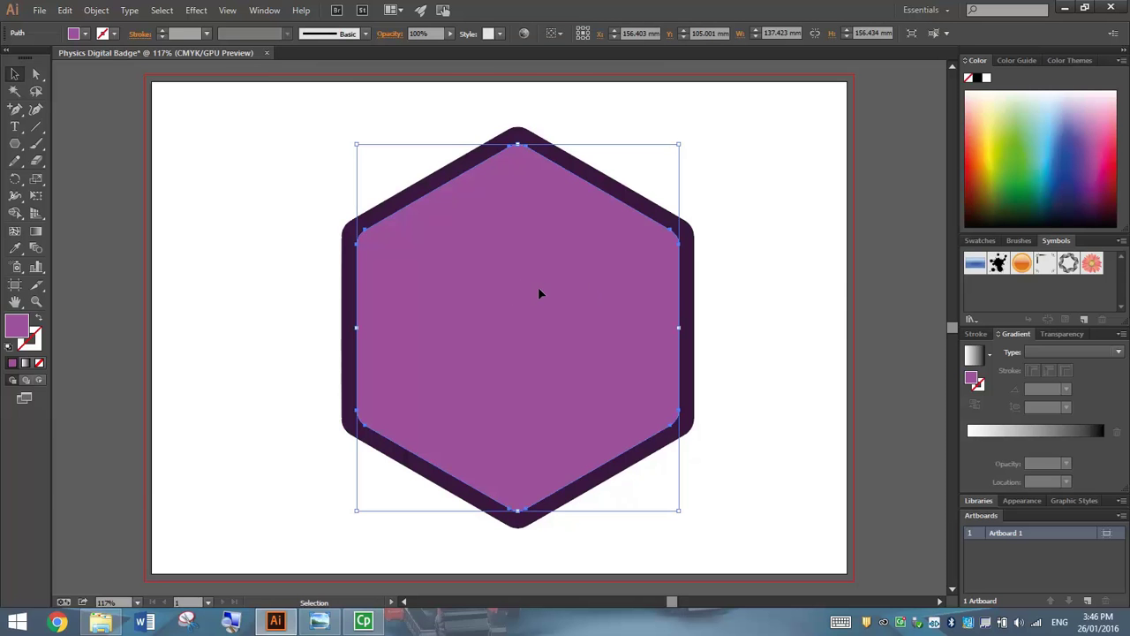
click(64, 10)
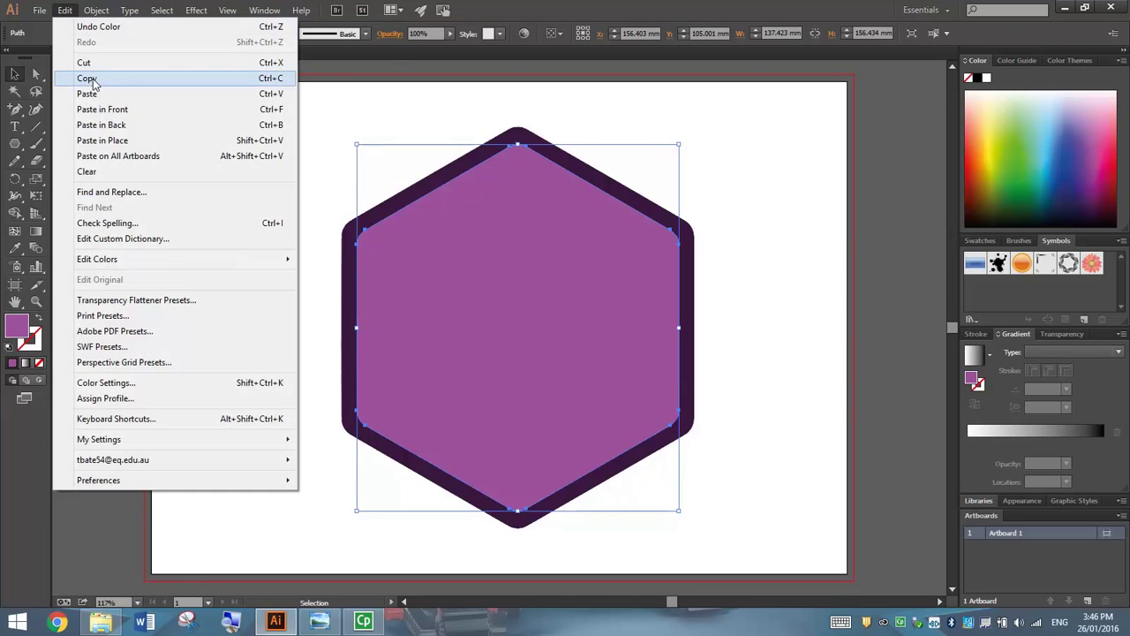
click(89, 78)
click(65, 10)
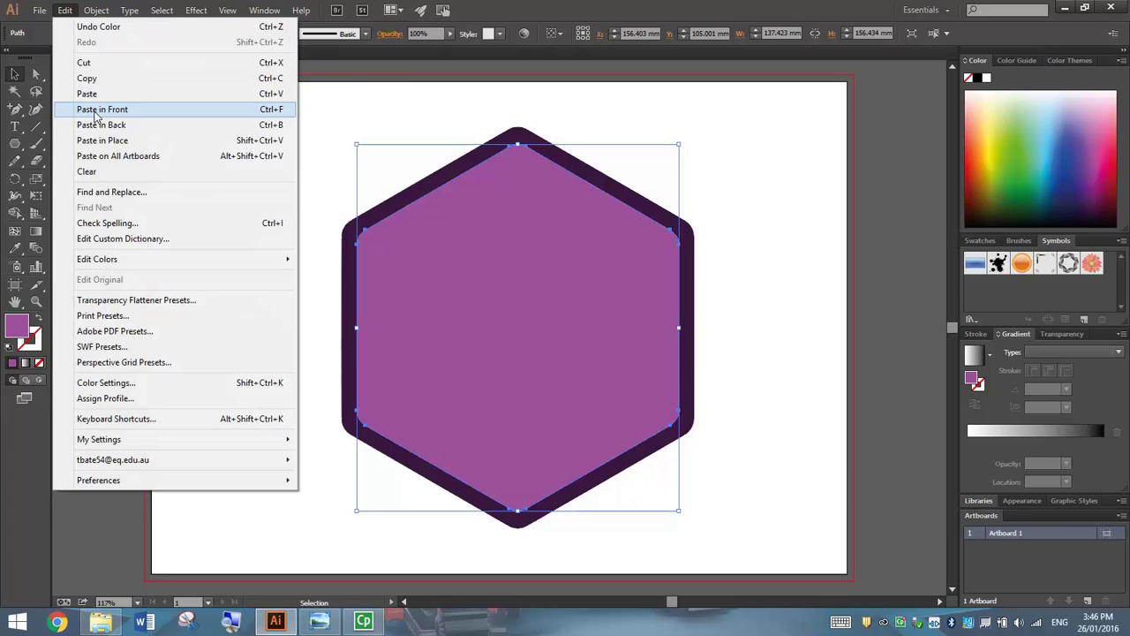
click(97, 141)
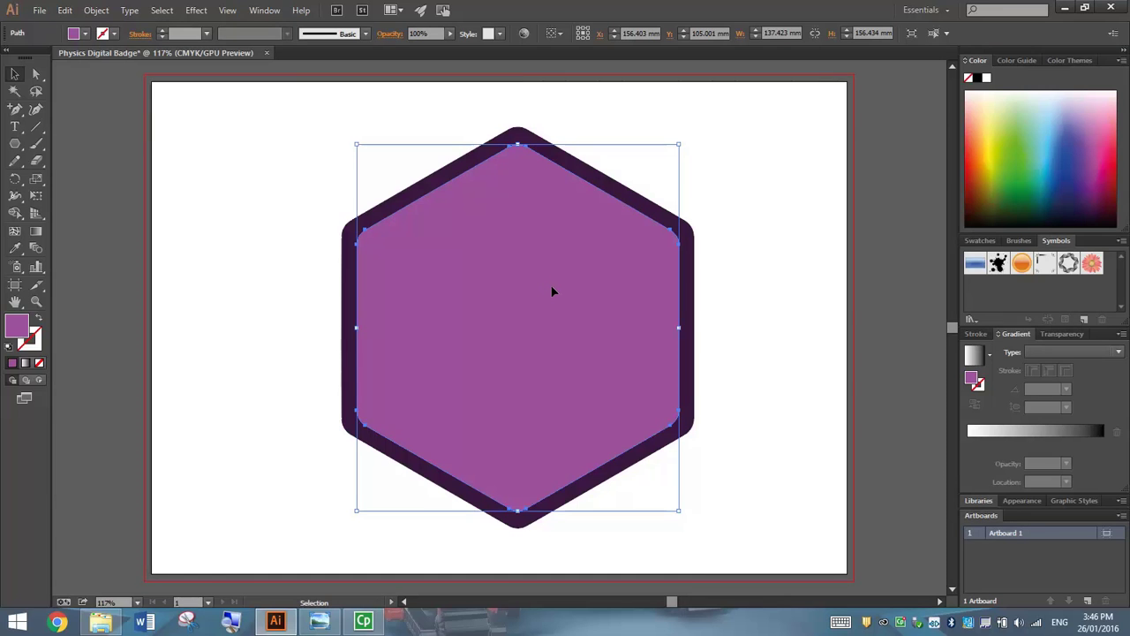
Fill the pasted copy with a softer, lighter mauve-purple.
click(1093, 132)
click(1093, 124)
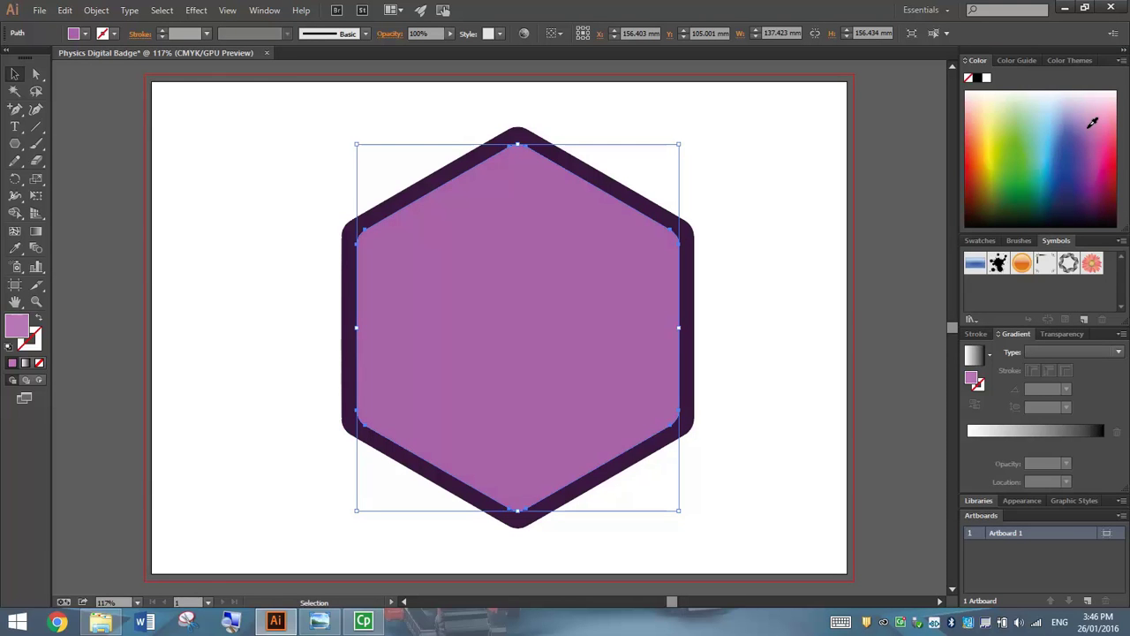
click(1093, 119)
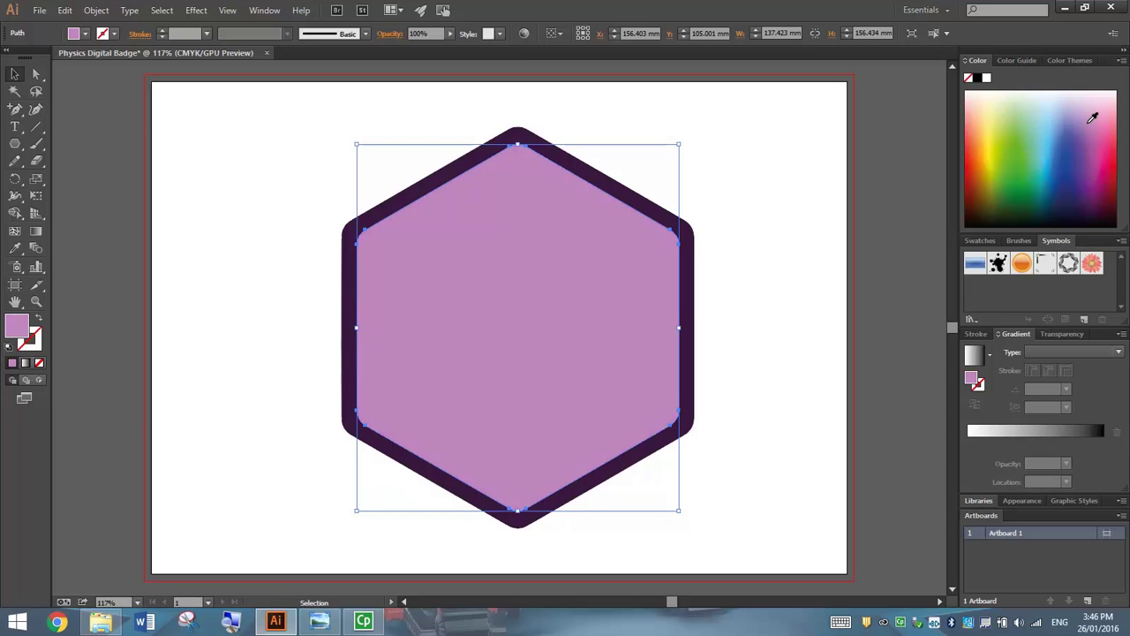
click(1092, 126)
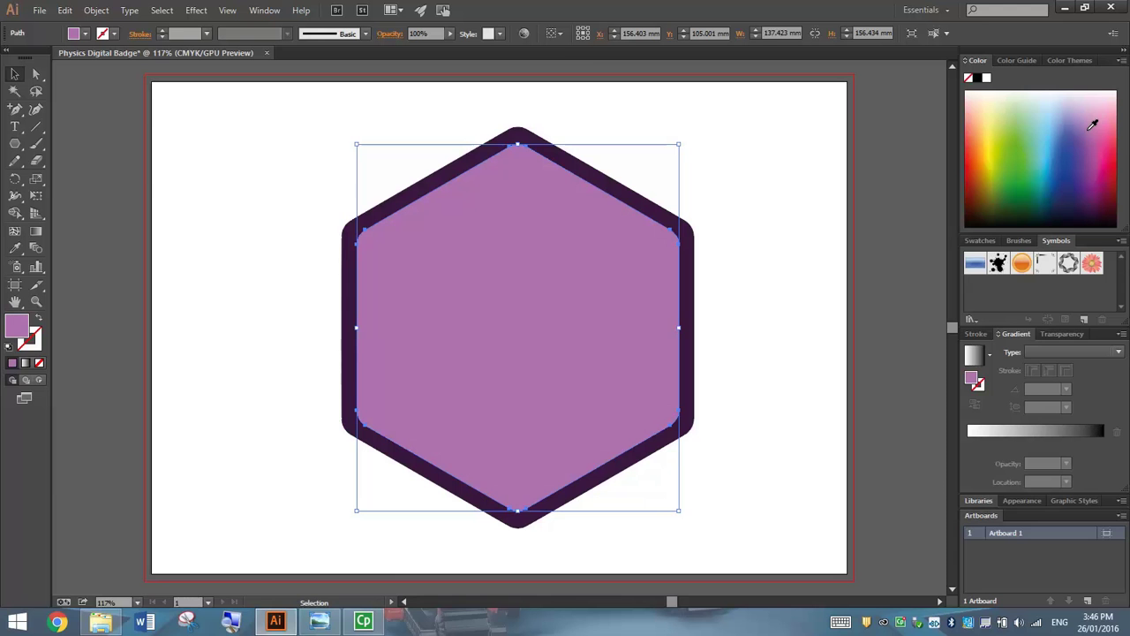
Show Digital Badge 2.jpg in Photo Viewer to check the two-tone inner hexagon.
click(319, 621)
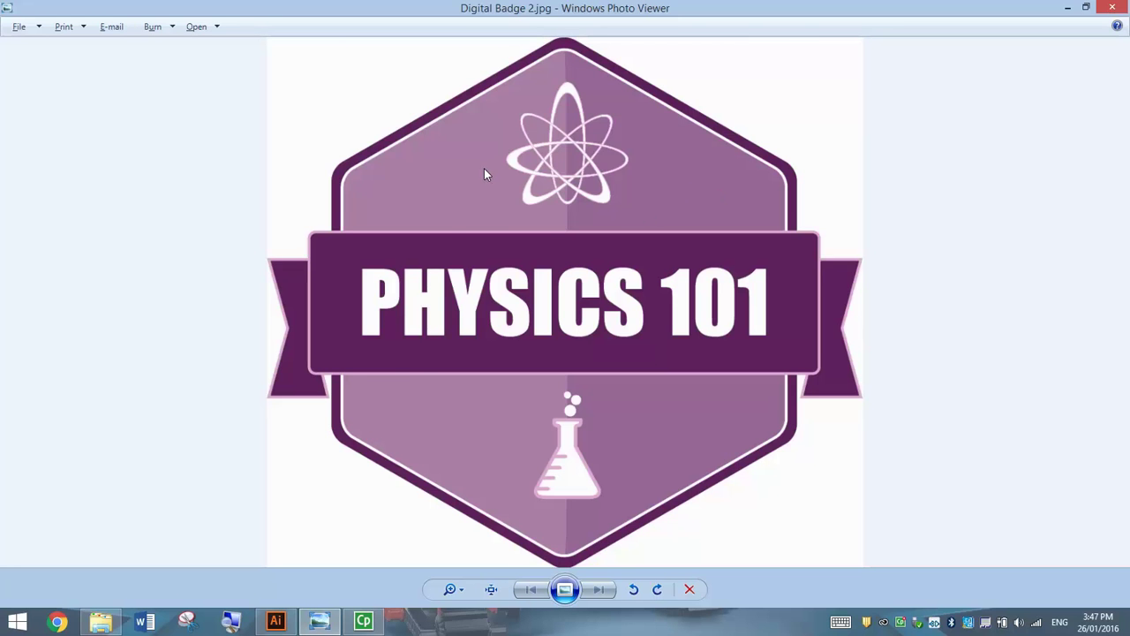
Delete the four right-side anchor points of the lighter copy, leaving only its left half.
click(284, 620)
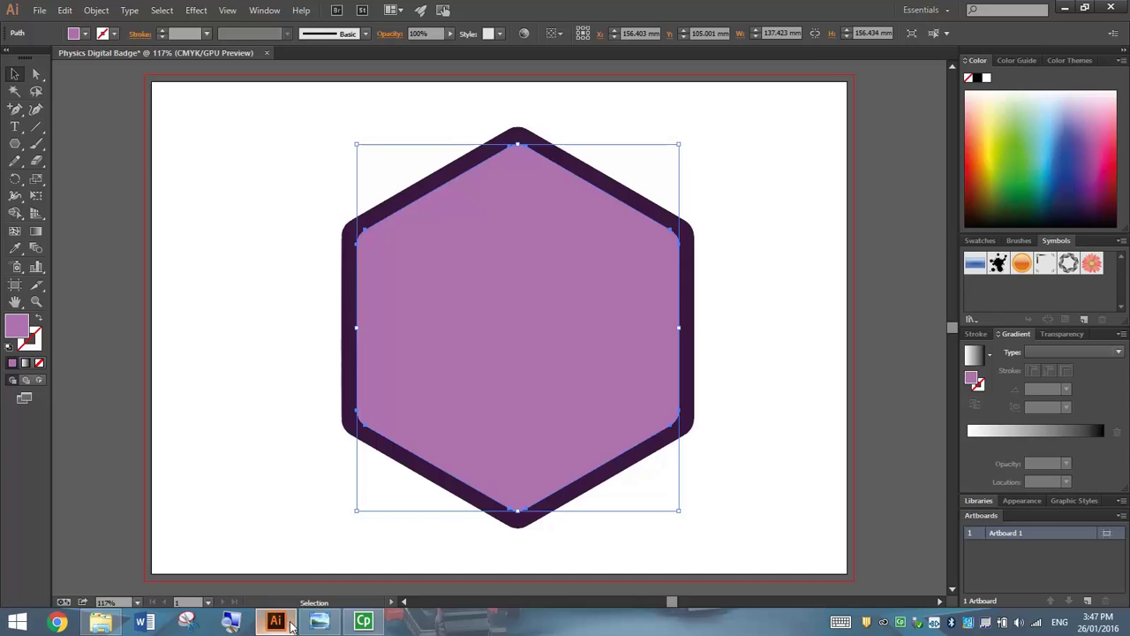
drag(15, 109, 70, 137)
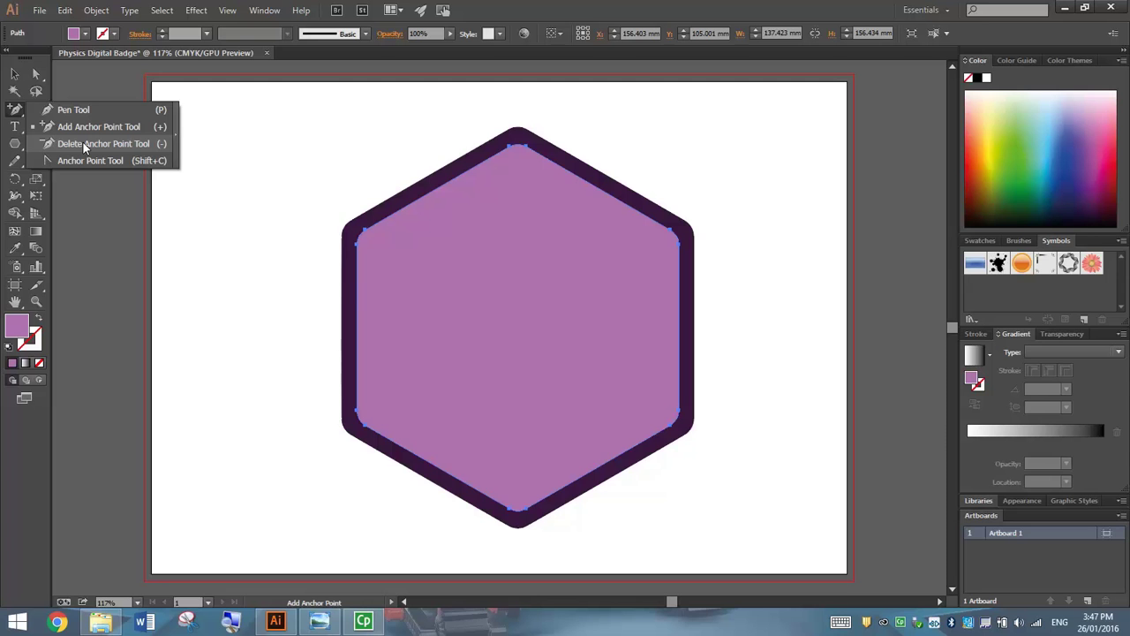
drag(83, 143, 83, 142)
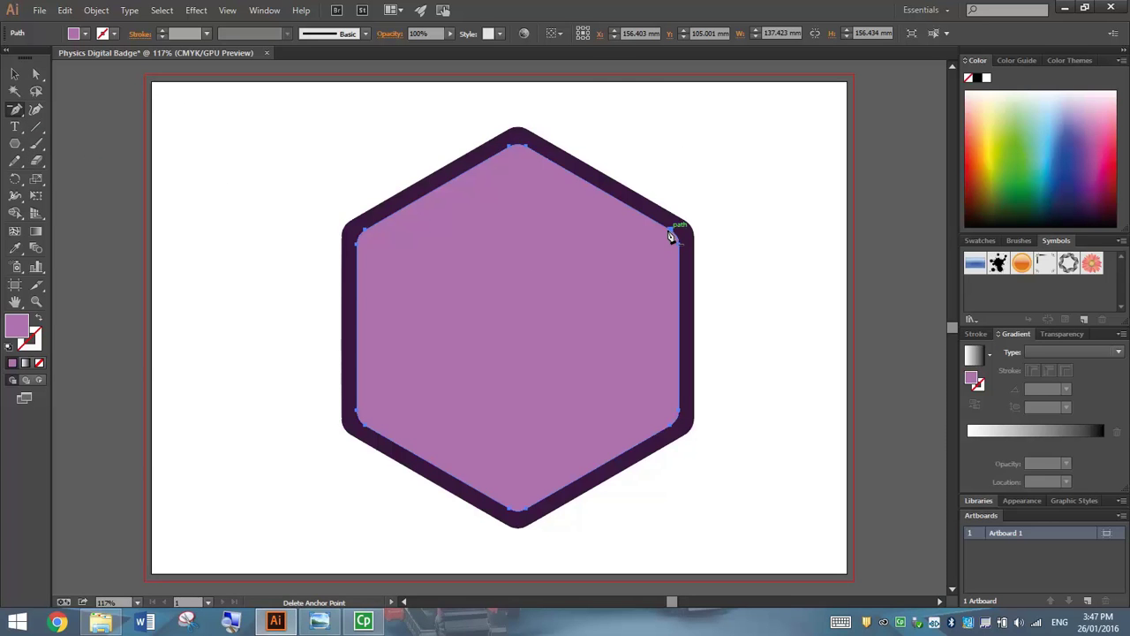
key(ctrl+plus)
key(ctrl+plus)
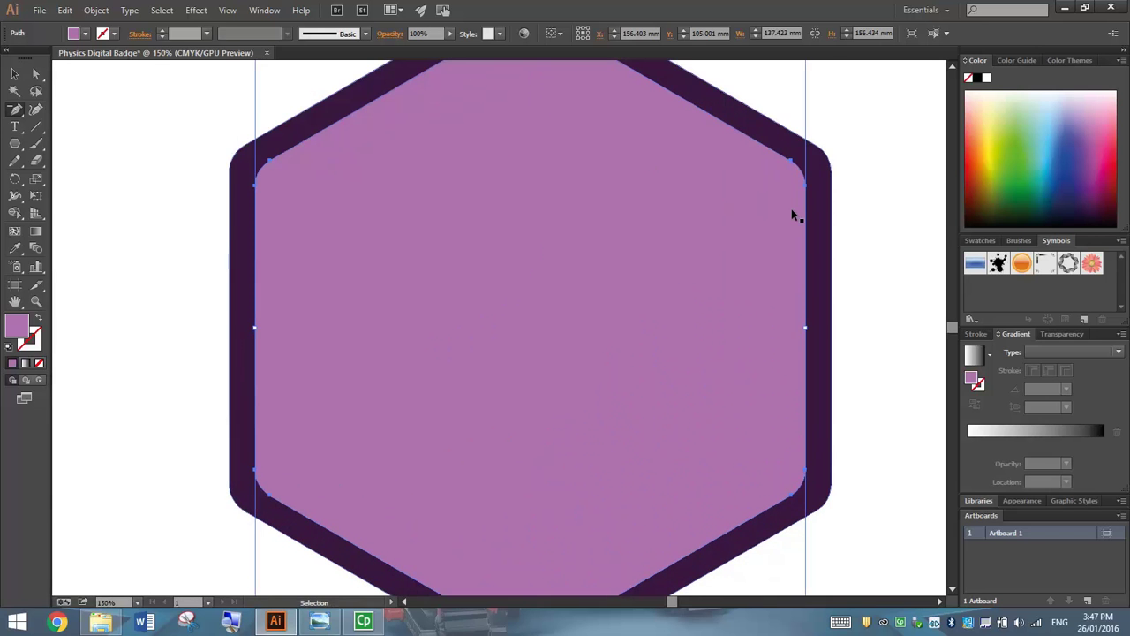
click(793, 502)
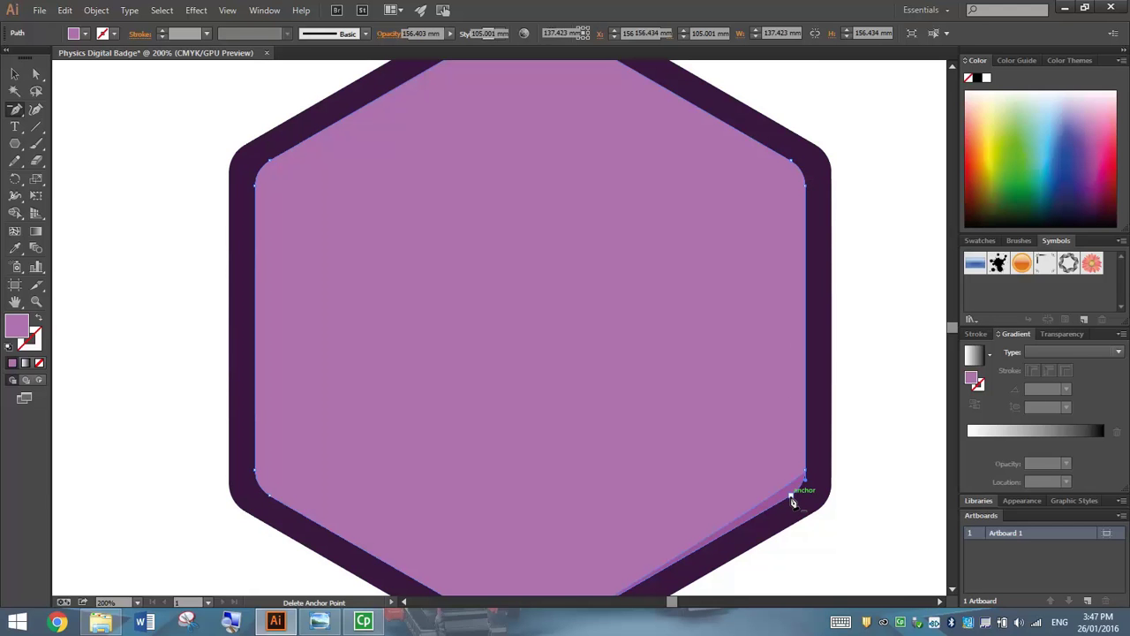
click(805, 474)
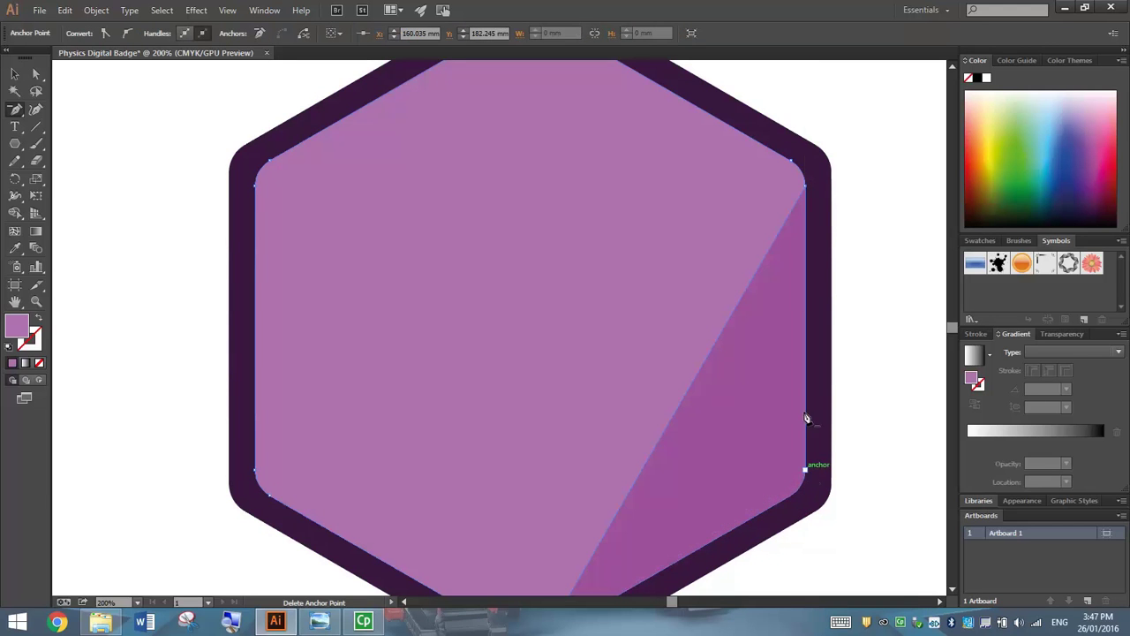
click(804, 188)
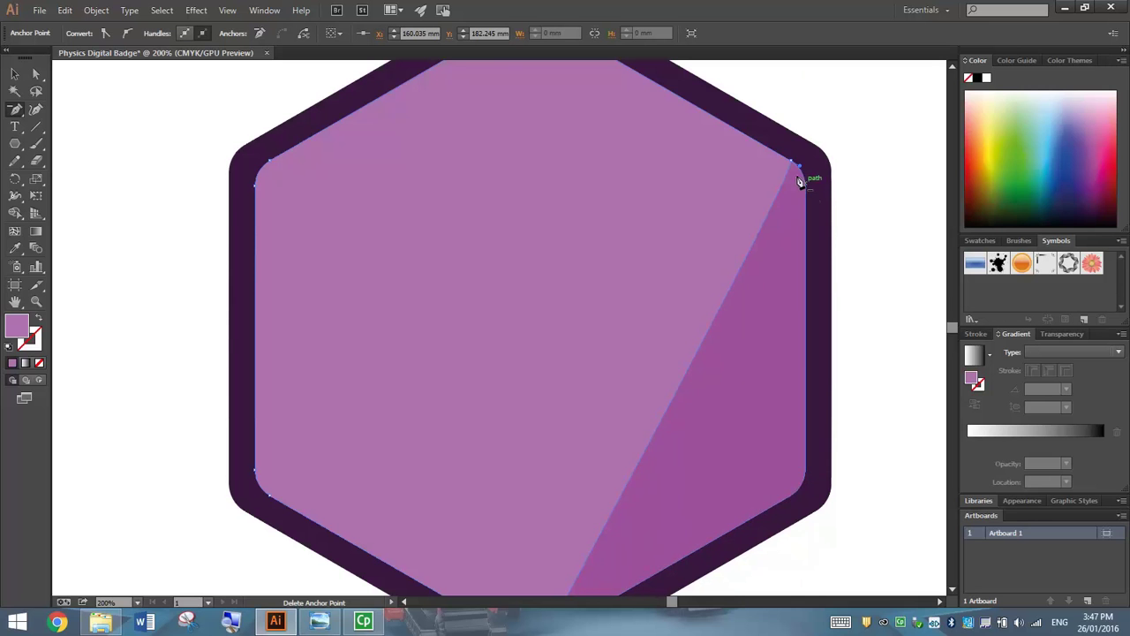
click(791, 163)
scroll(651, 230, up, 3)
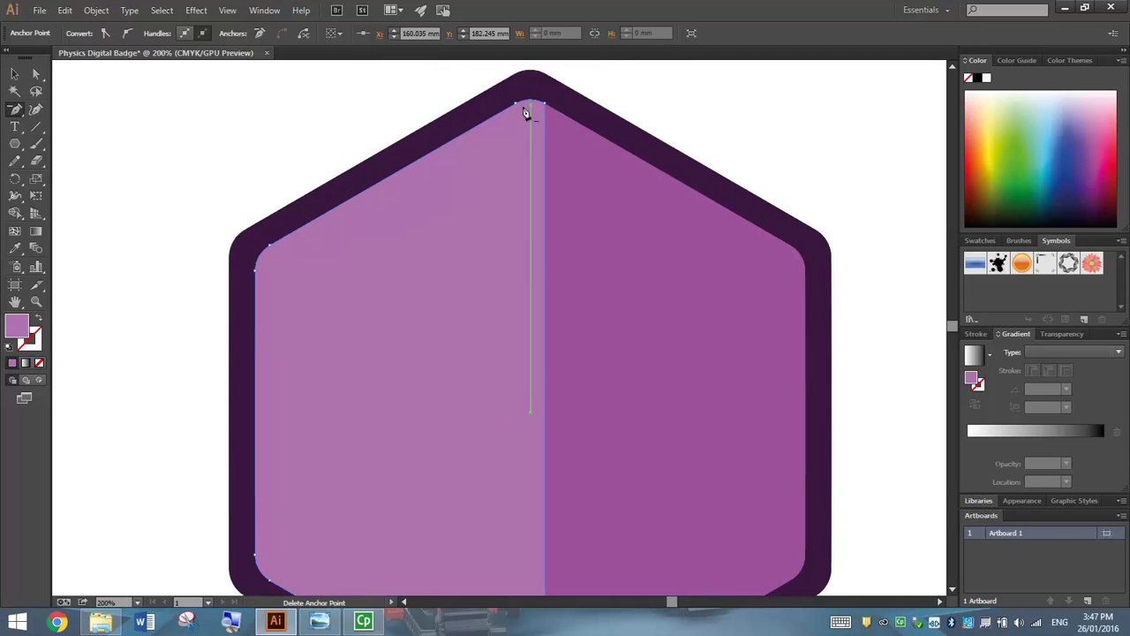
Add an anchor at the top apex and delete the stray neighbouring point so the split starts there.
click(14, 110)
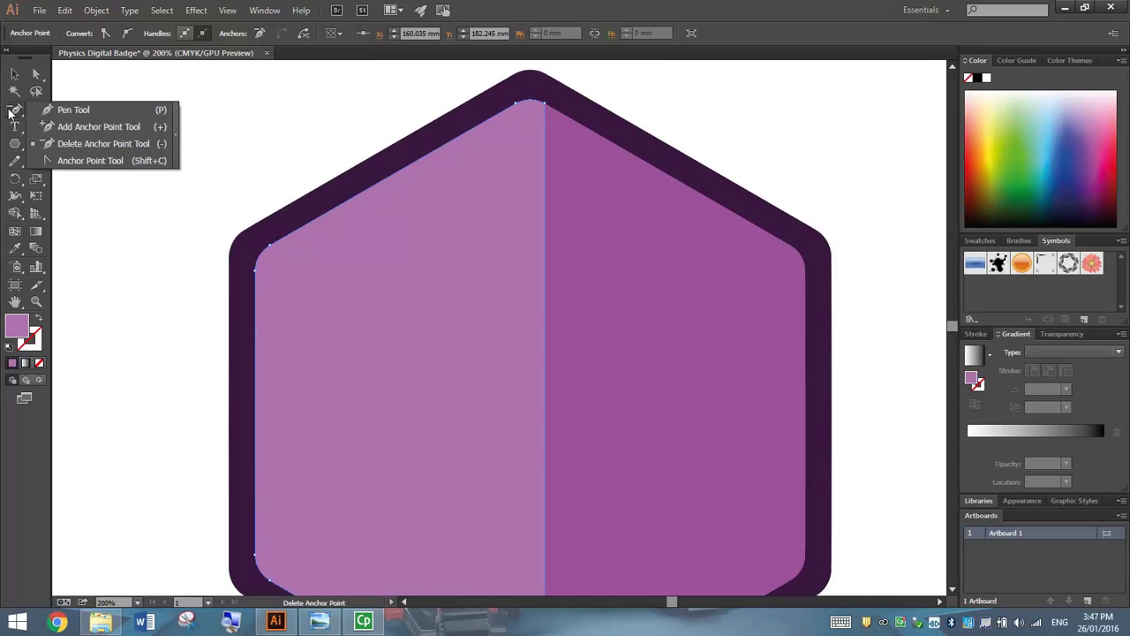
click(76, 127)
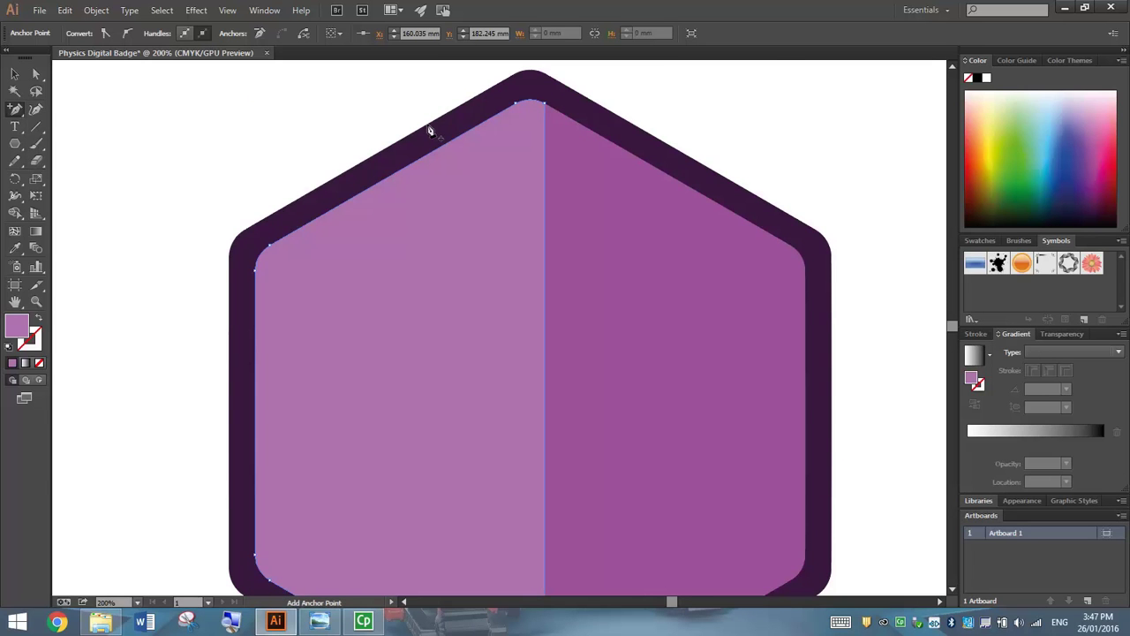
key(ctrl+plus)
key(ctrl+plus)
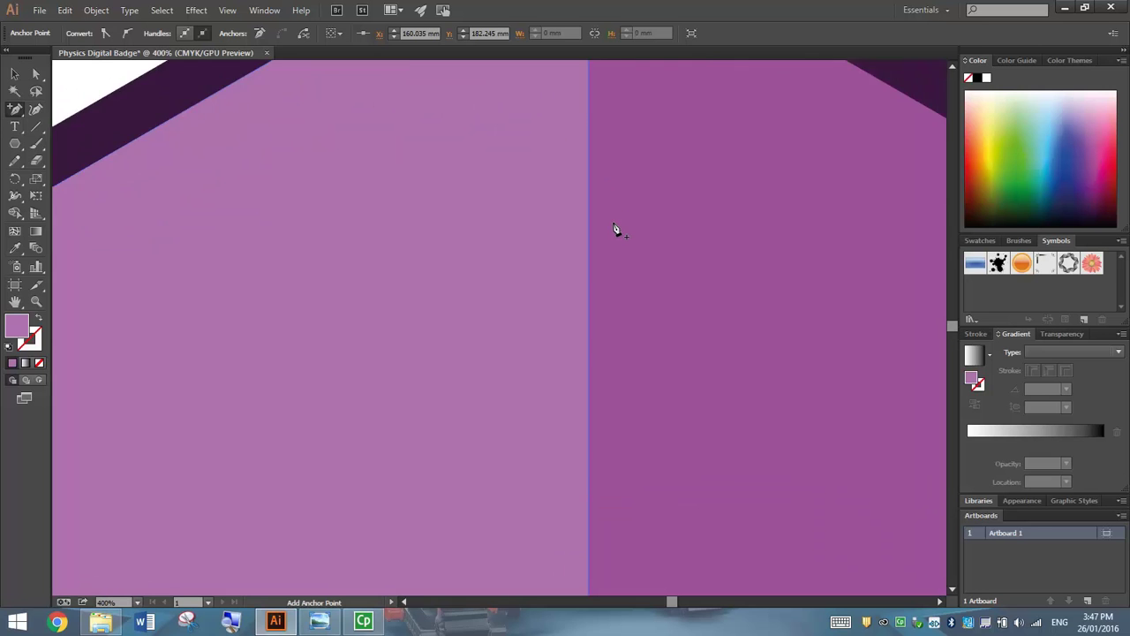
scroll(618, 233, up, 5)
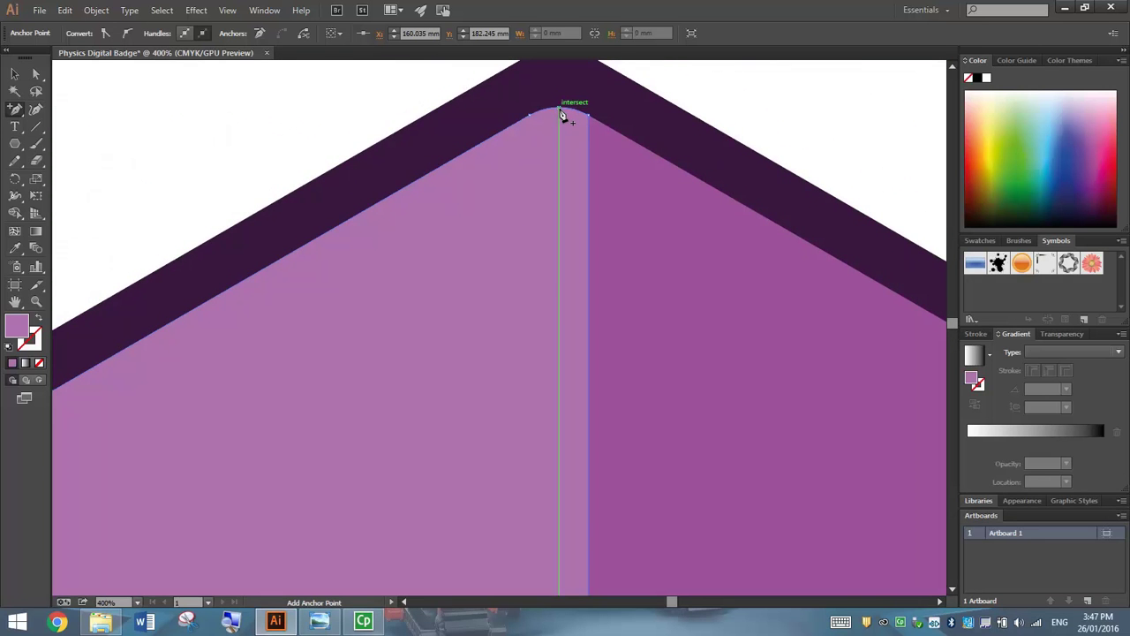
click(562, 113)
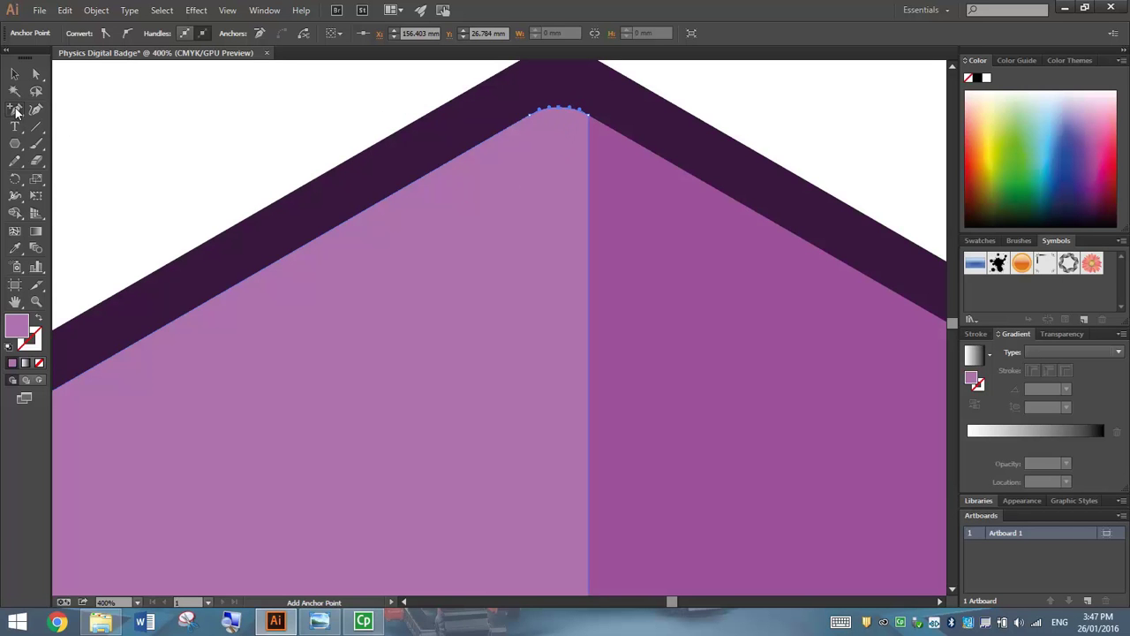
drag(15, 111, 69, 142)
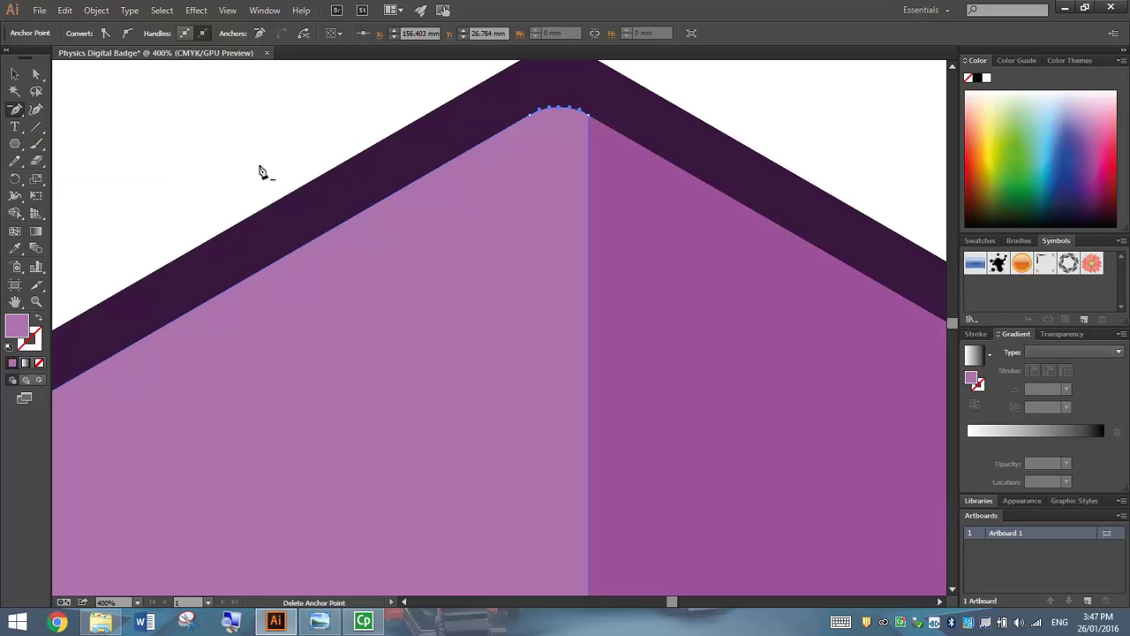
click(591, 119)
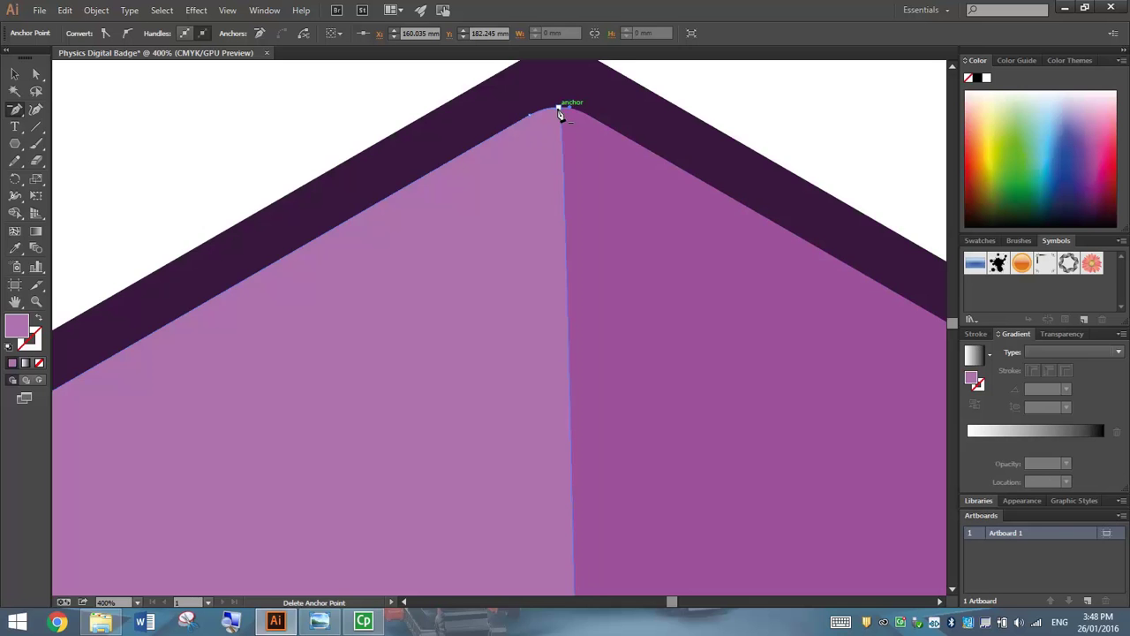
scroll(432, 397, down, 5)
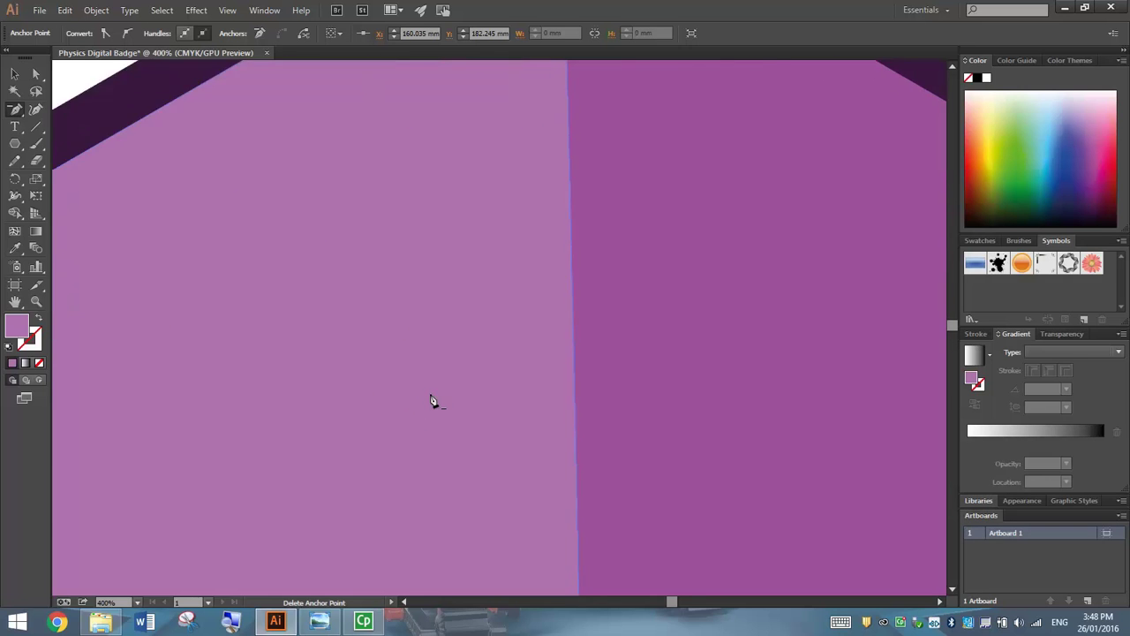
Add an anchor at the bottom corner, delete the stray point, then deselect and zoom to fit.
scroll(433, 399, down, 8)
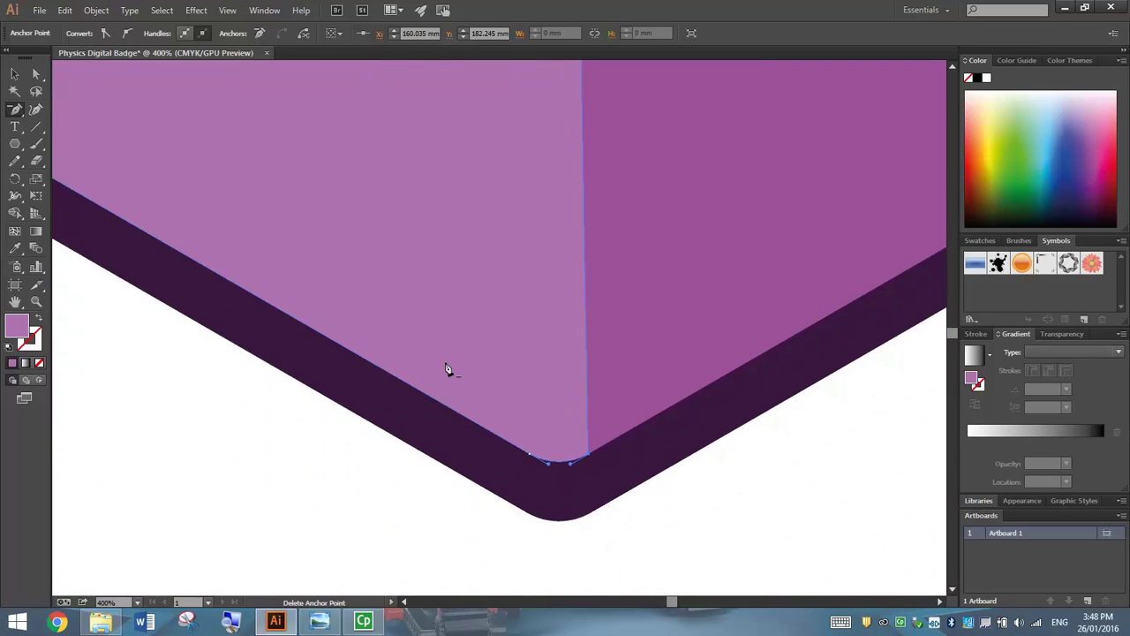
drag(15, 109, 116, 127)
click(559, 468)
click(561, 468)
click(16, 108)
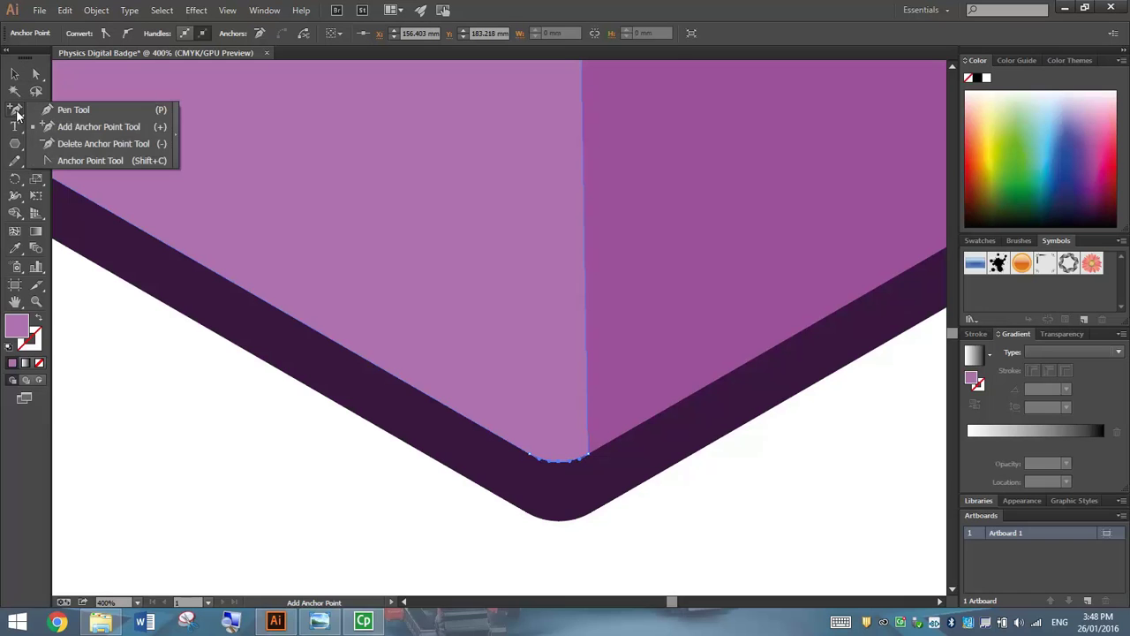
click(119, 143)
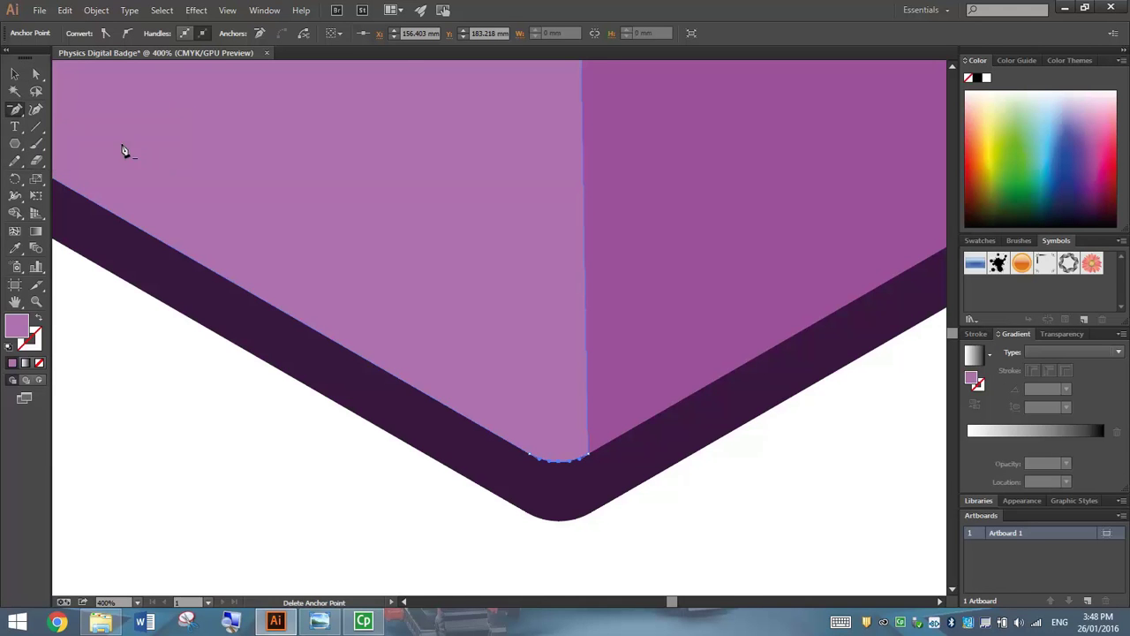
click(592, 457)
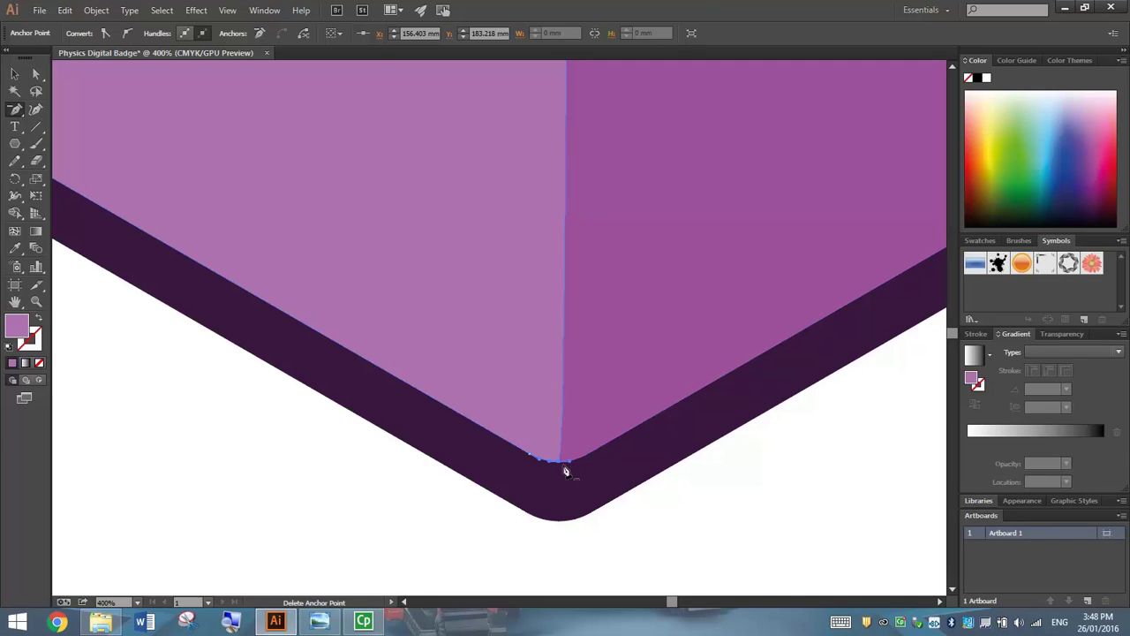
click(14, 74)
click(308, 530)
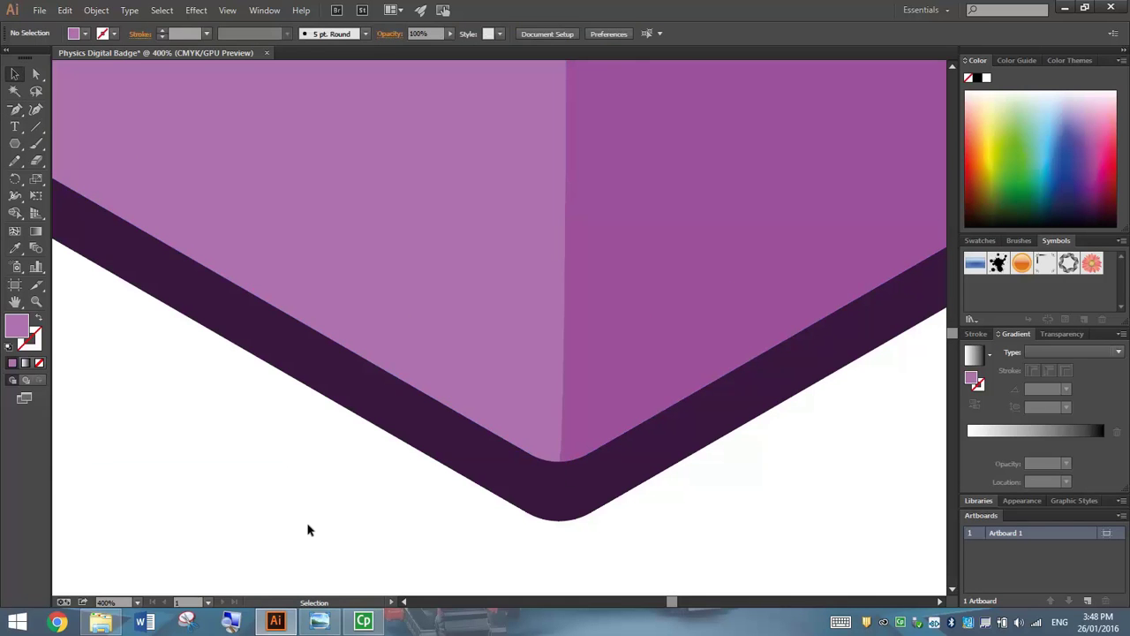
key(ctrl+0)
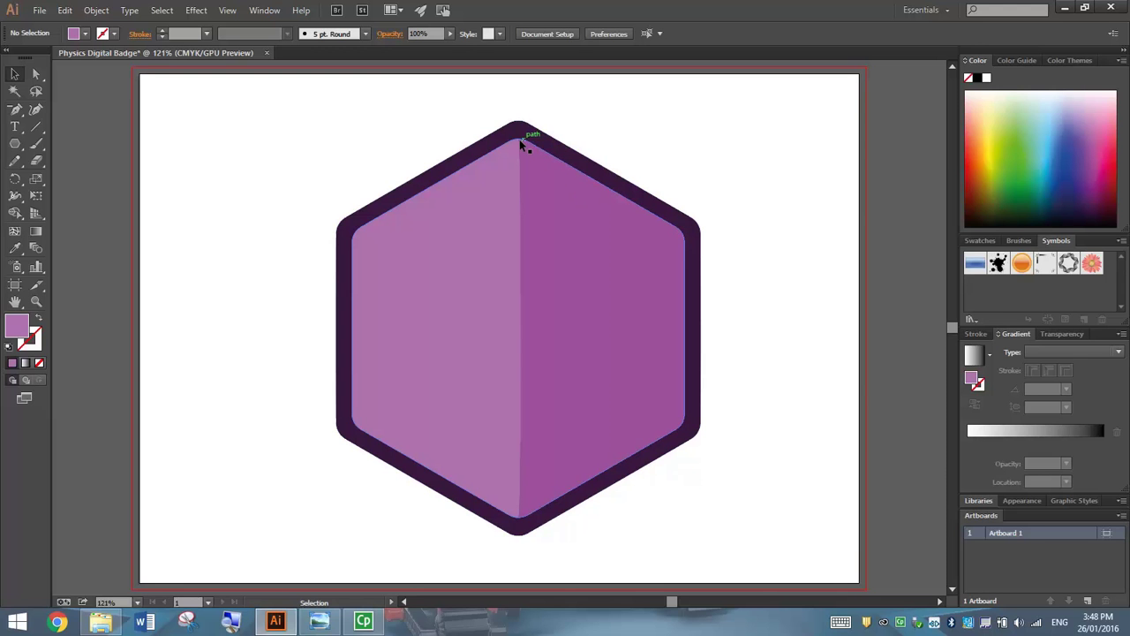
Paste an in-place copy of the hexagon with no fill and a white 3 pt stroke.
click(390, 210)
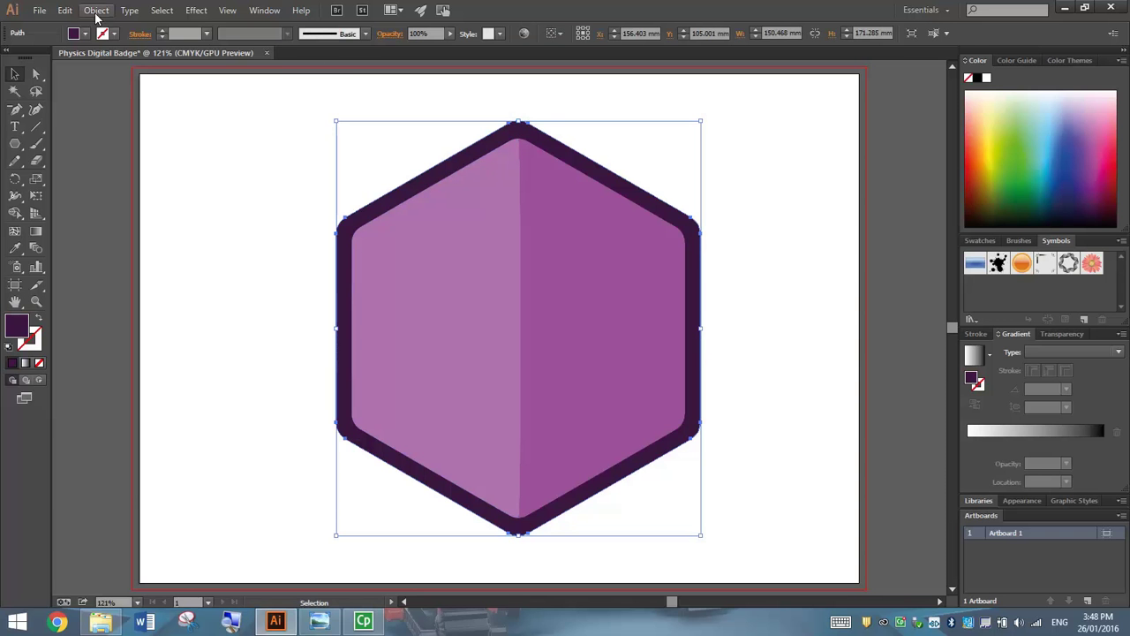
click(69, 11)
click(86, 78)
click(65, 10)
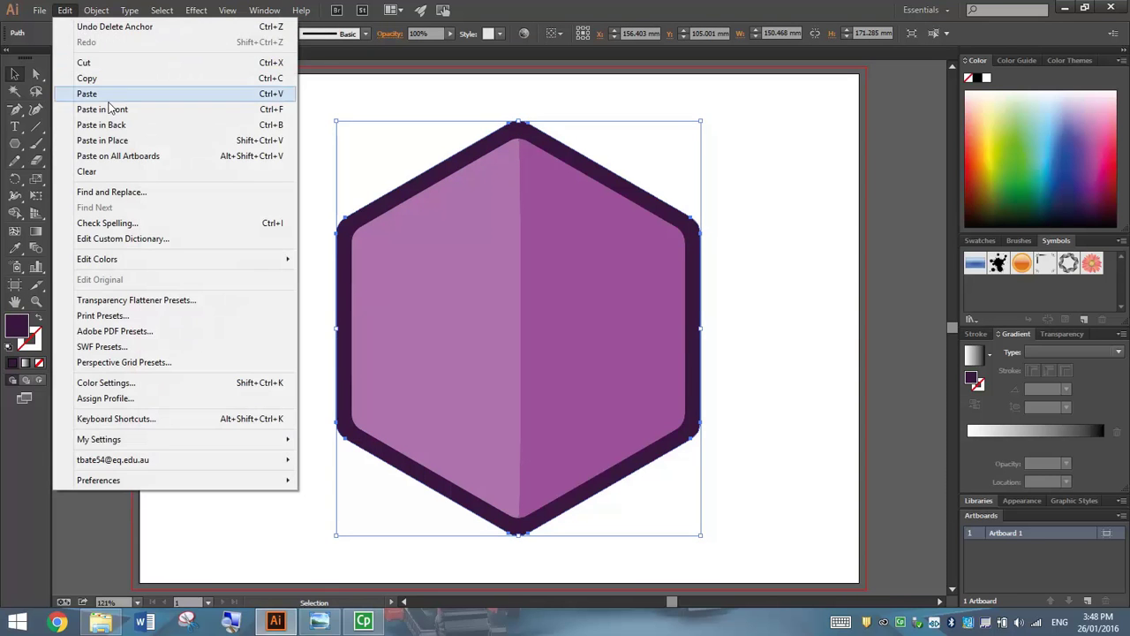
click(121, 143)
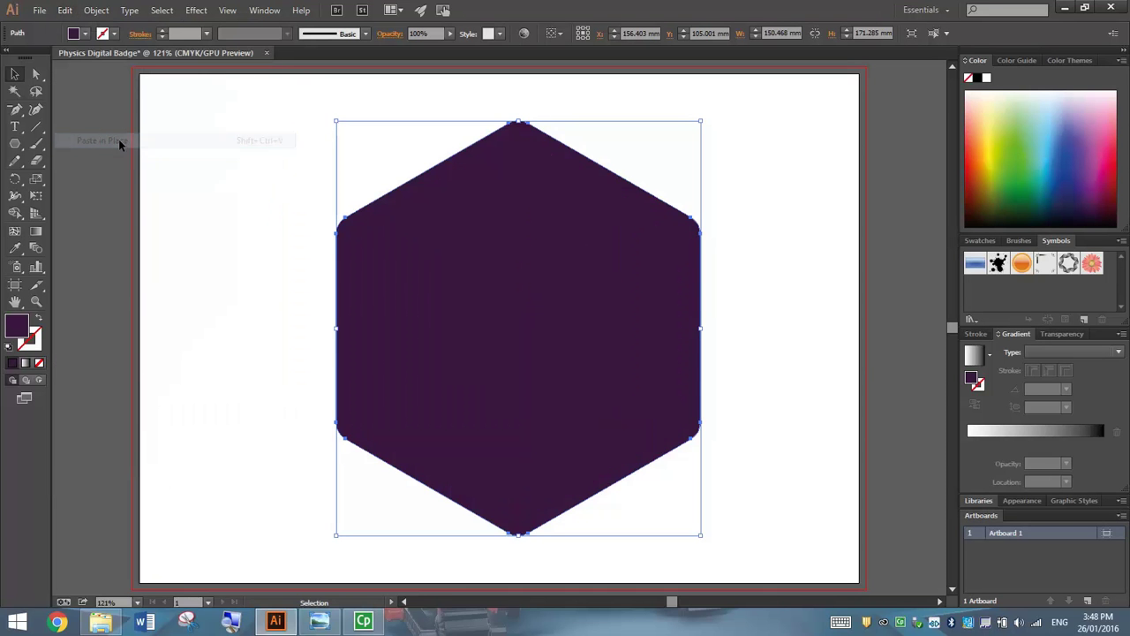
click(41, 364)
click(37, 344)
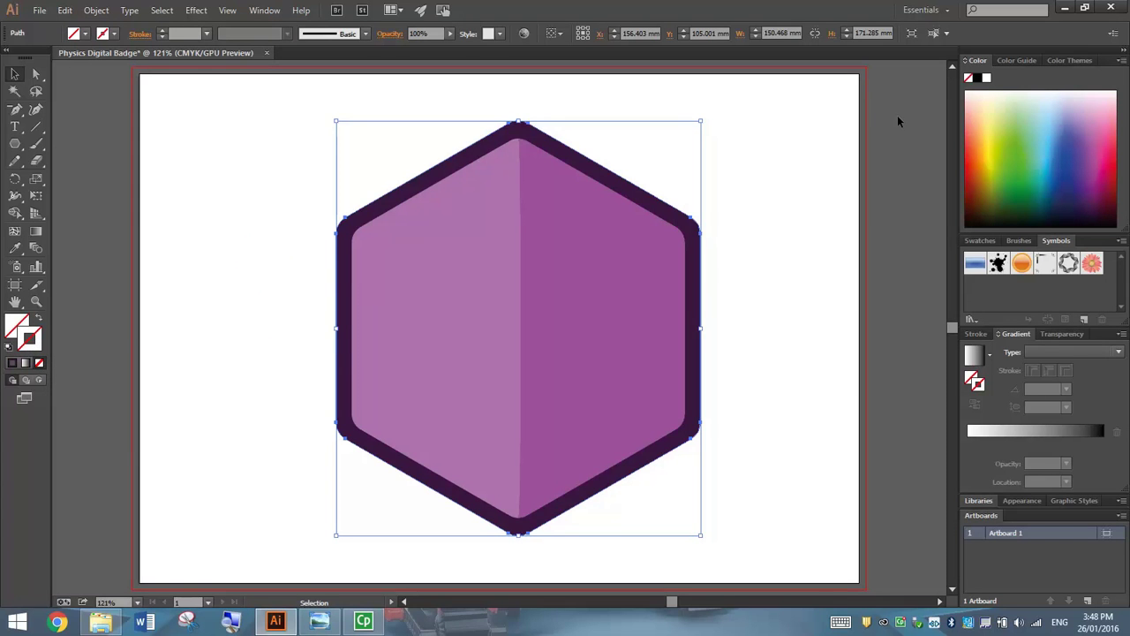
click(987, 80)
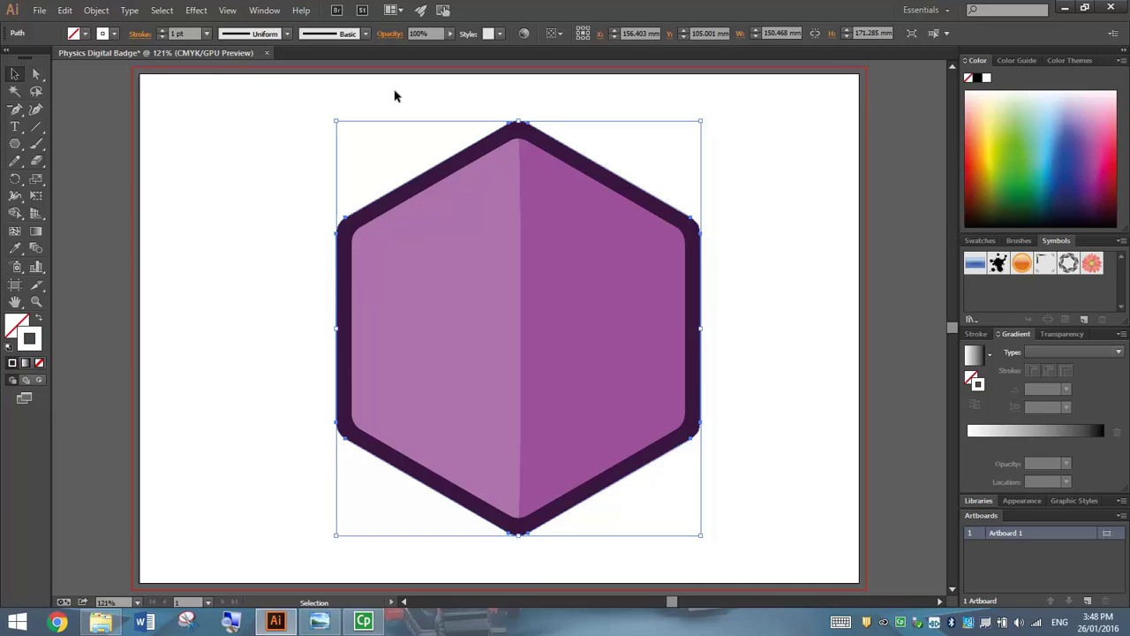
click(161, 30)
click(162, 30)
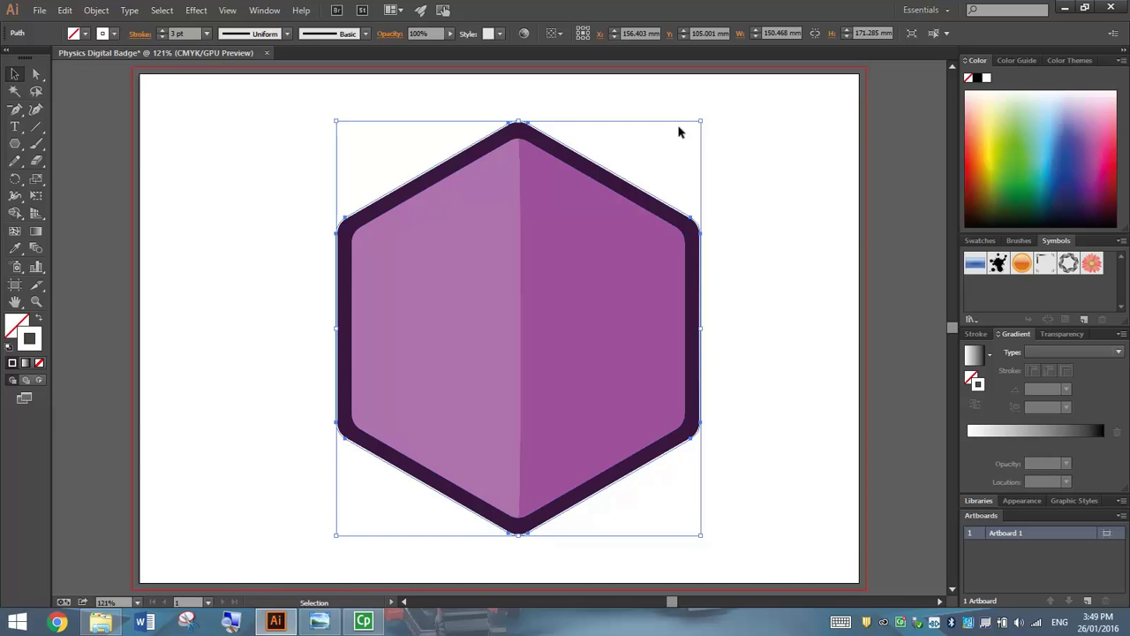
Shrink the white-outlined copy inside the border and restore the dark outer hexagon's size.
drag(700, 121, 687, 131)
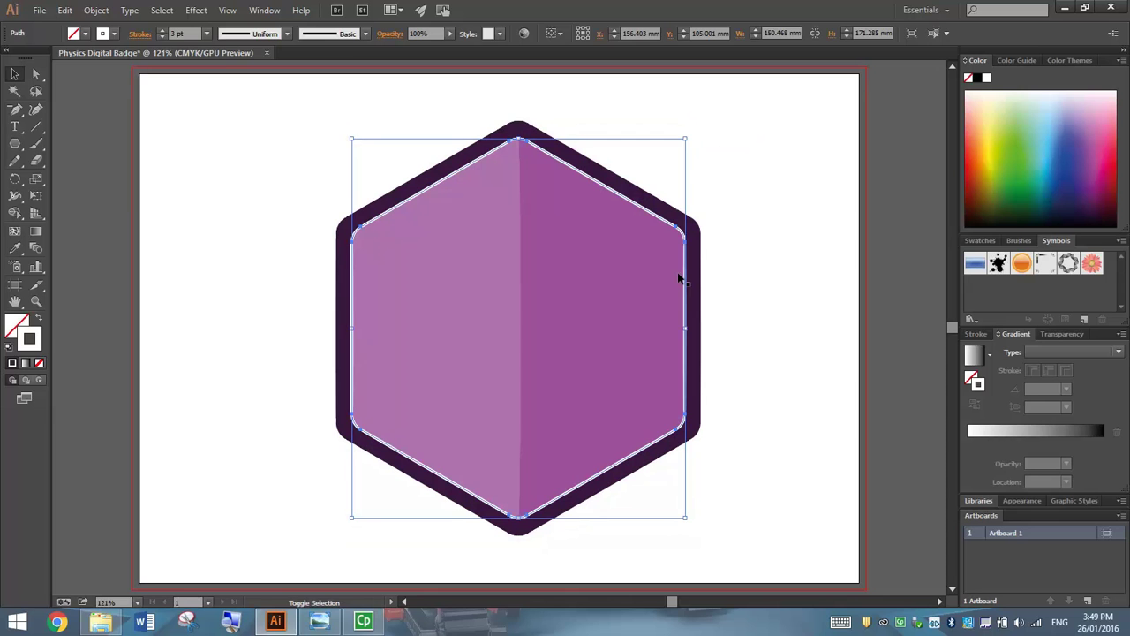
click(742, 207)
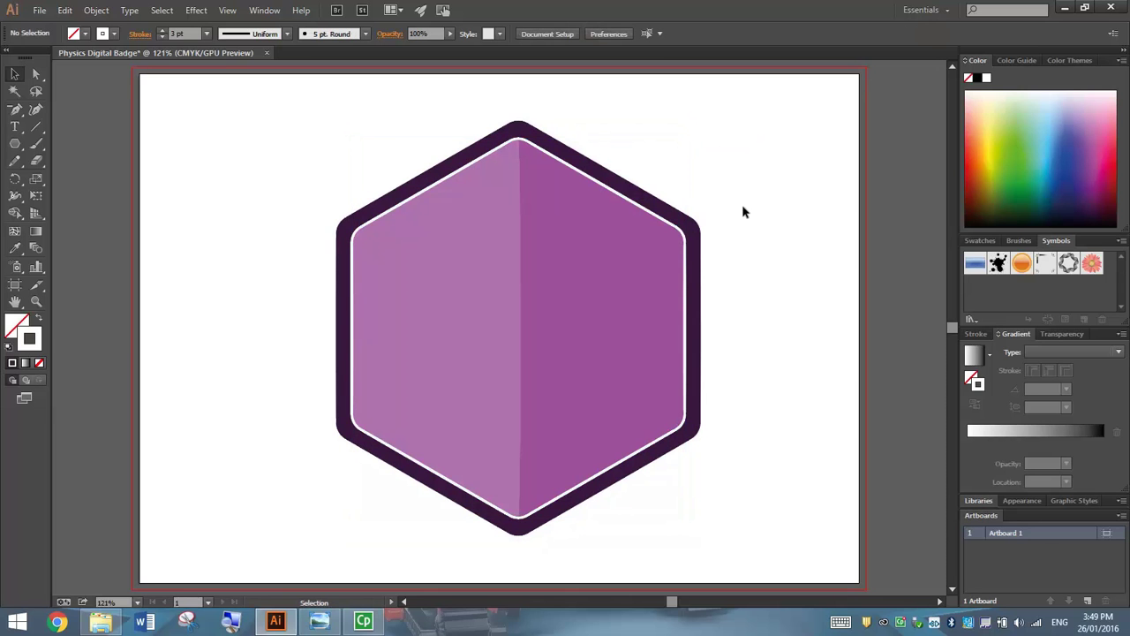
click(686, 216)
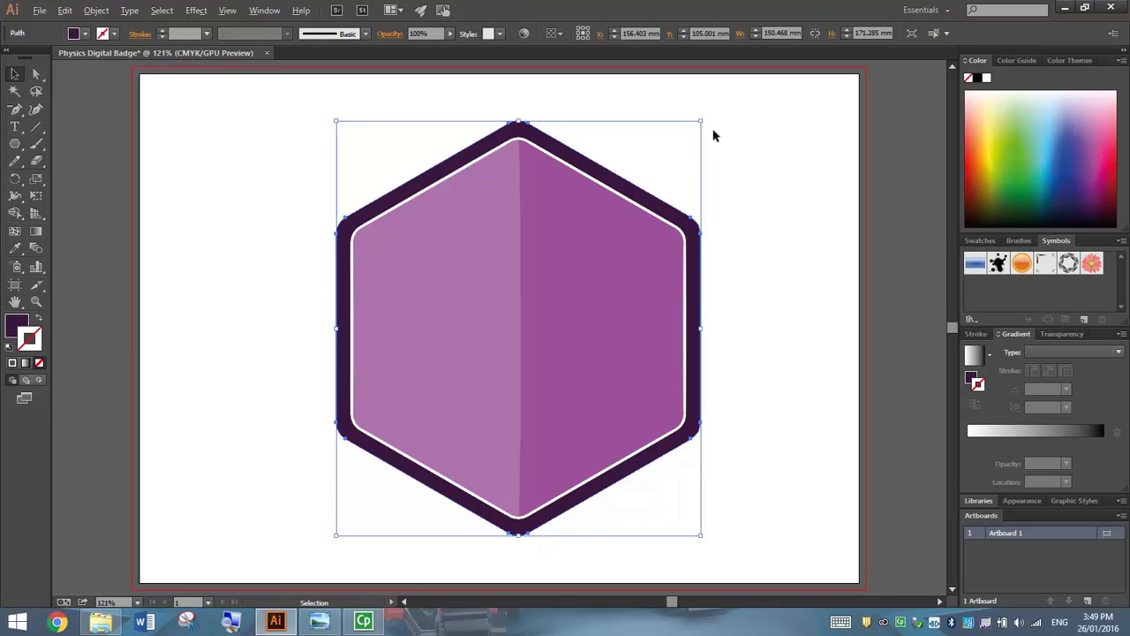
drag(702, 120, 692, 121)
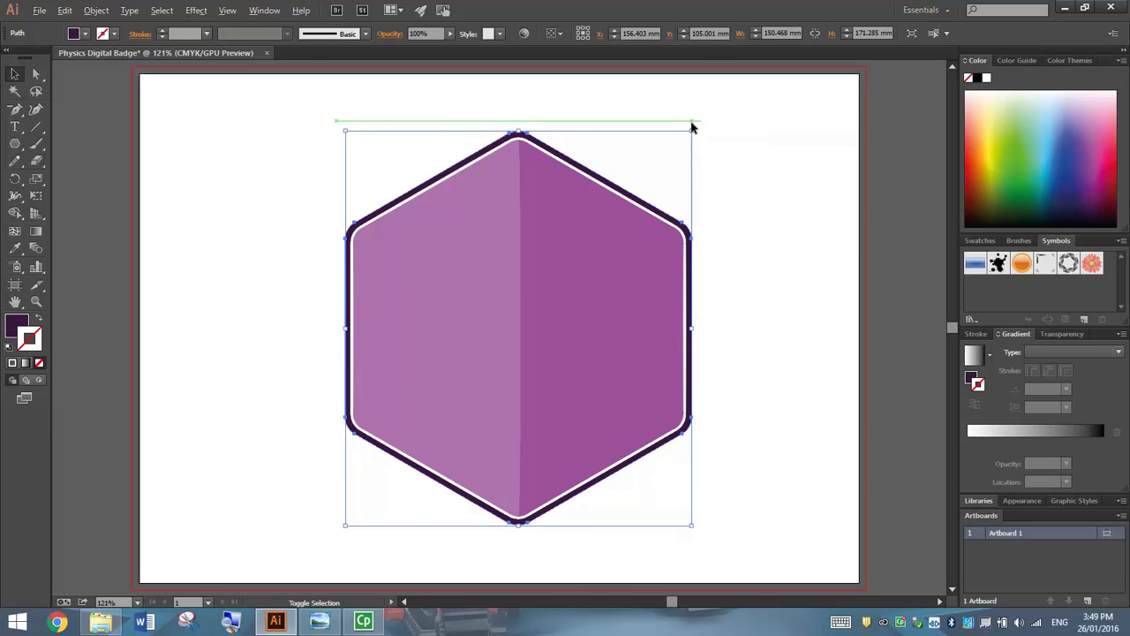
click(775, 155)
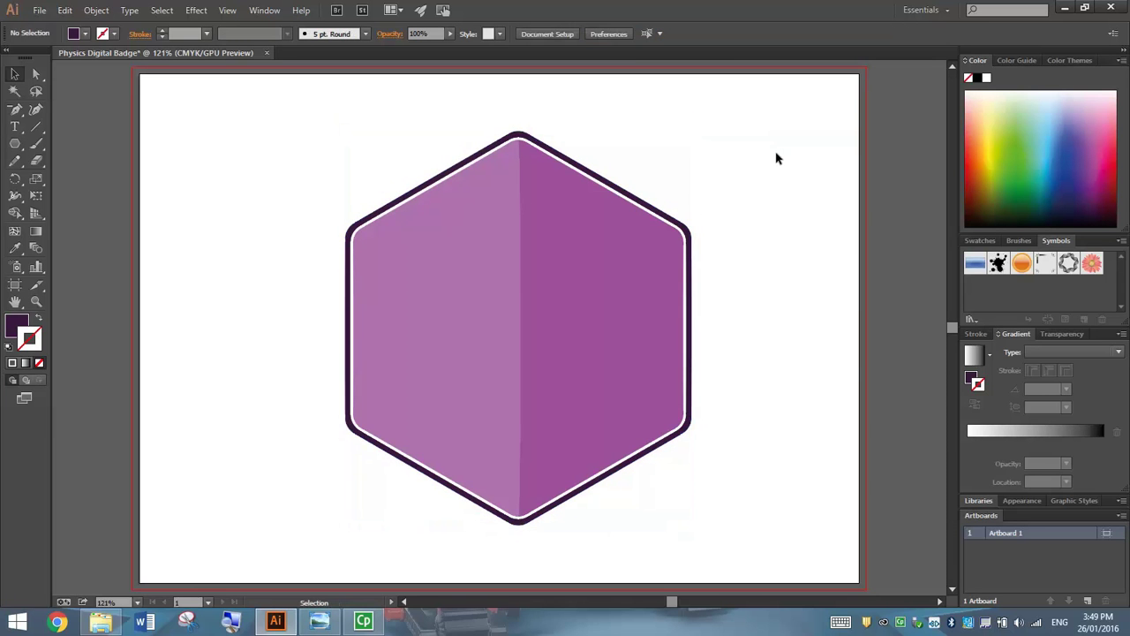
click(632, 200)
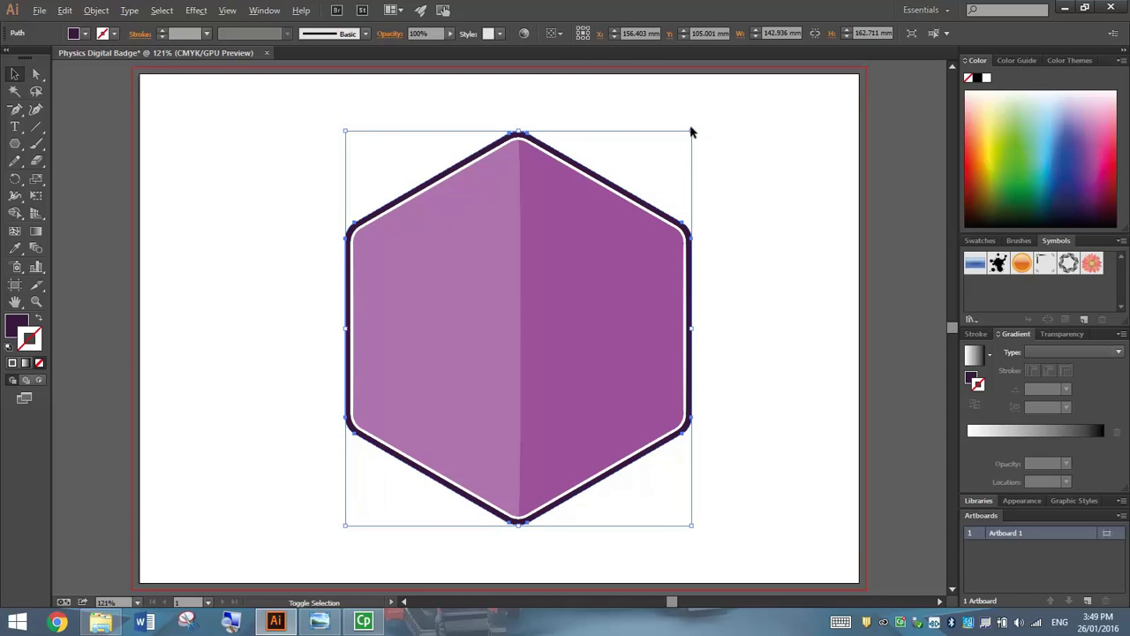
drag(692, 132, 697, 119)
click(764, 139)
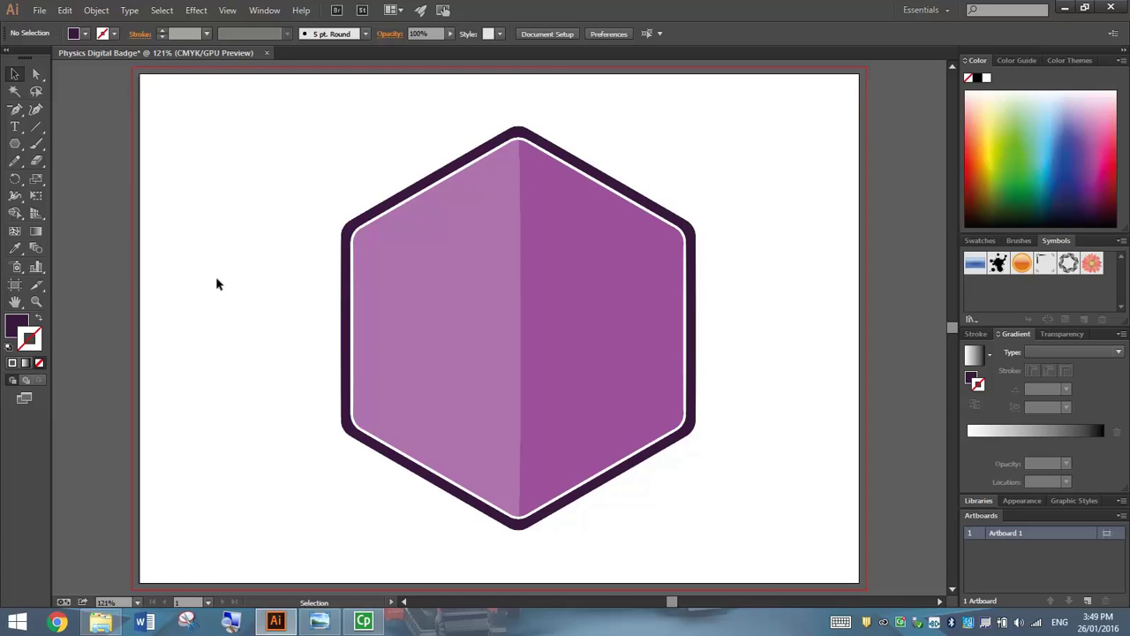
Draw a wide rectangle across the middle of the hexagon.
click(15, 144)
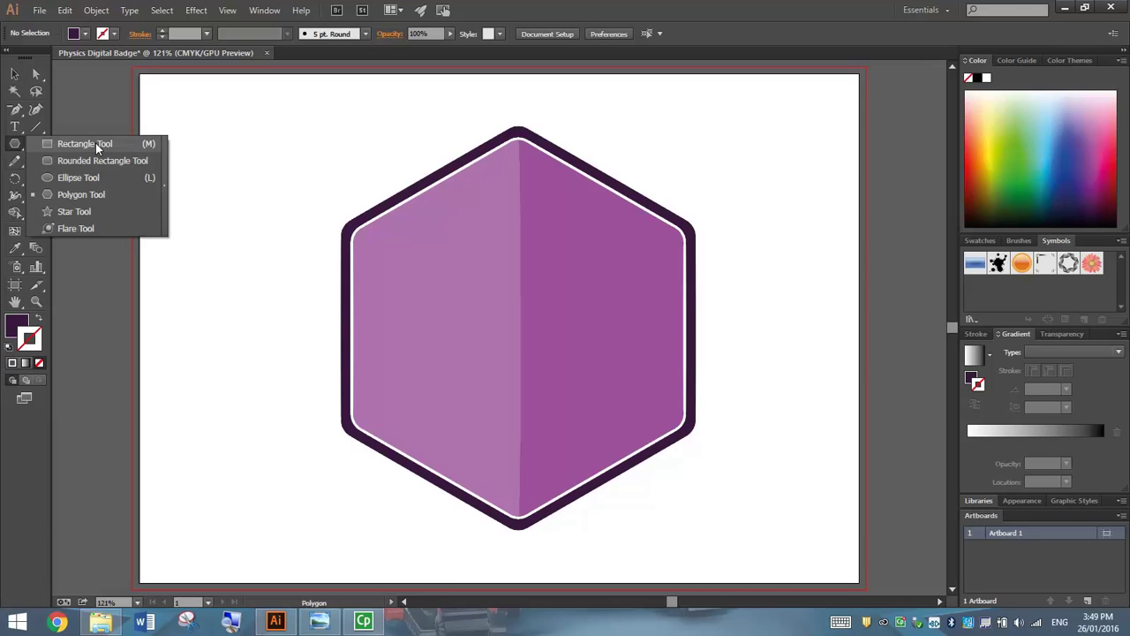
click(95, 143)
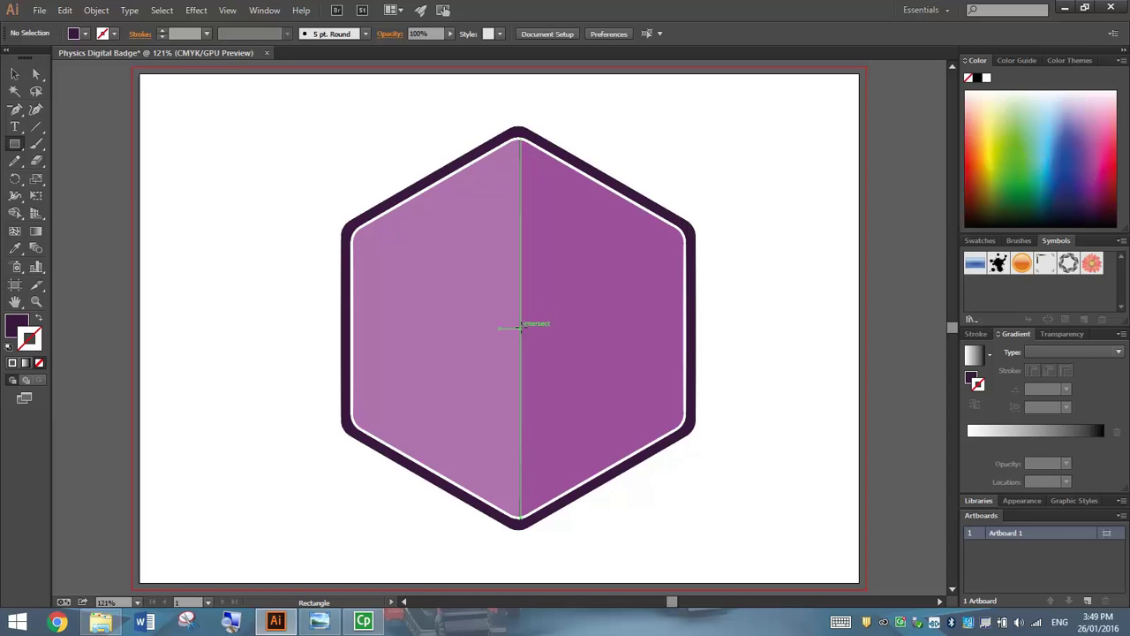
drag(521, 327, 733, 383)
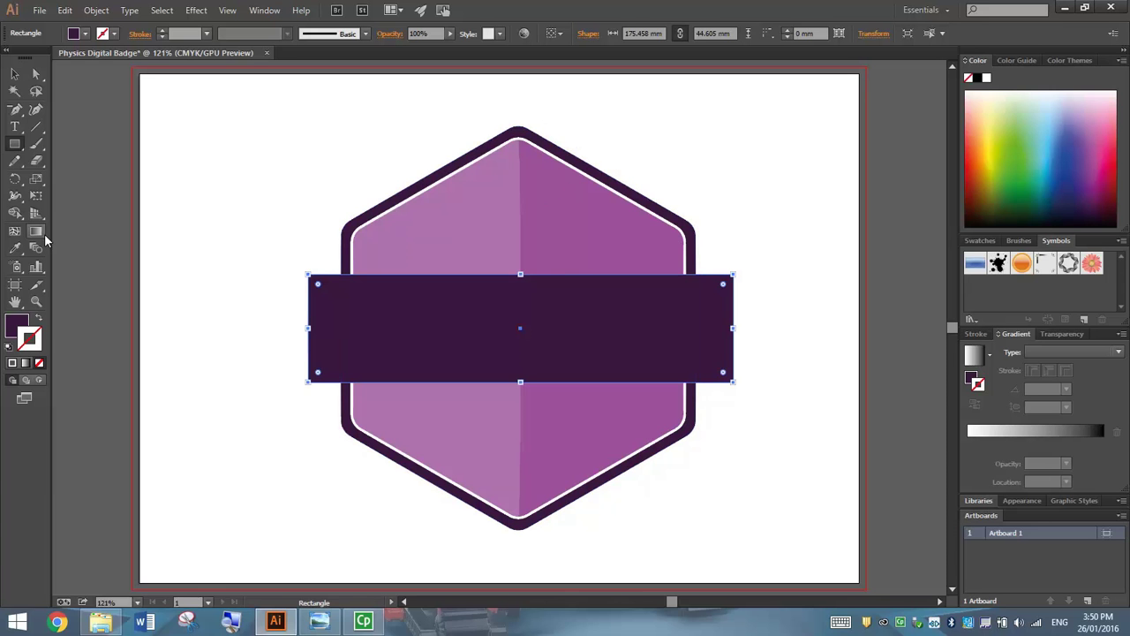
Fill the banner with the hexagon's dark border purple using the Eyedropper.
click(15, 251)
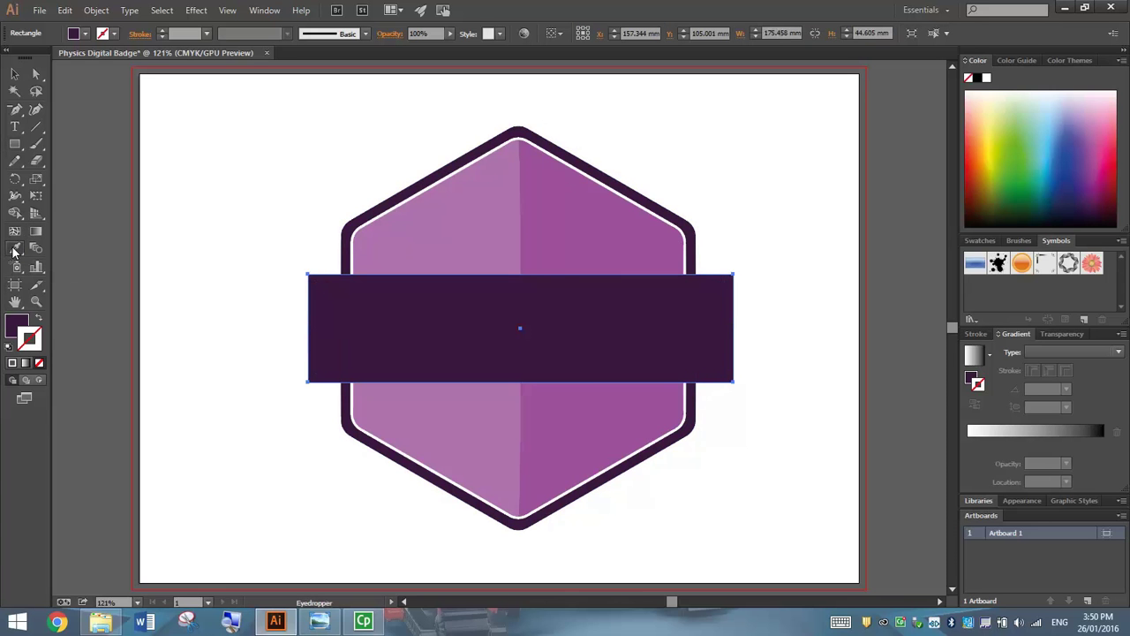
click(509, 207)
click(562, 205)
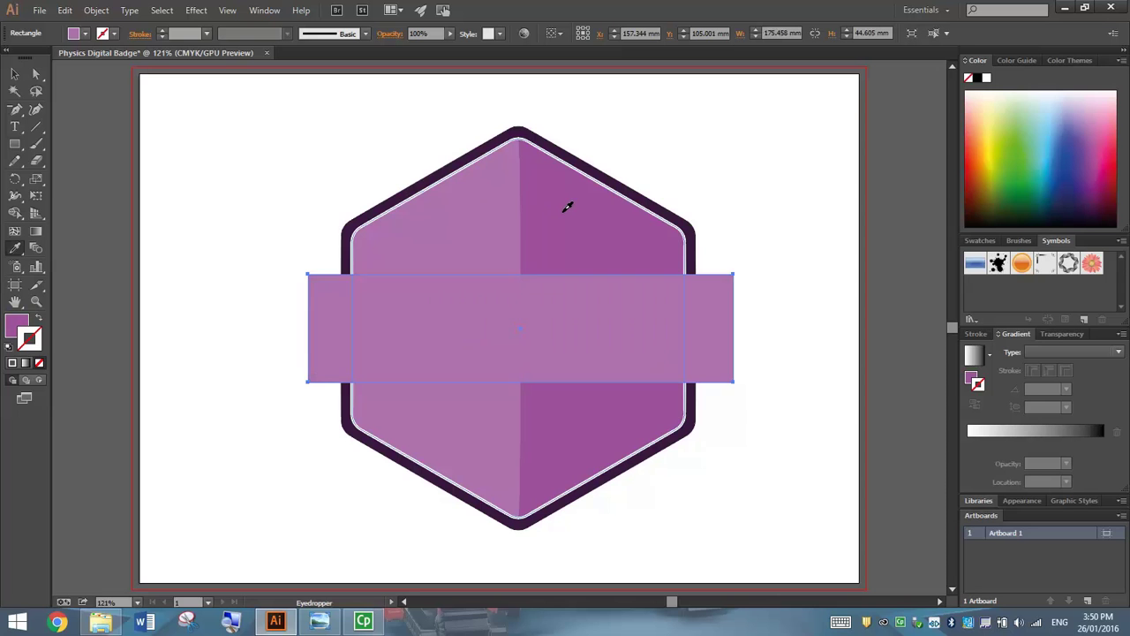
click(523, 129)
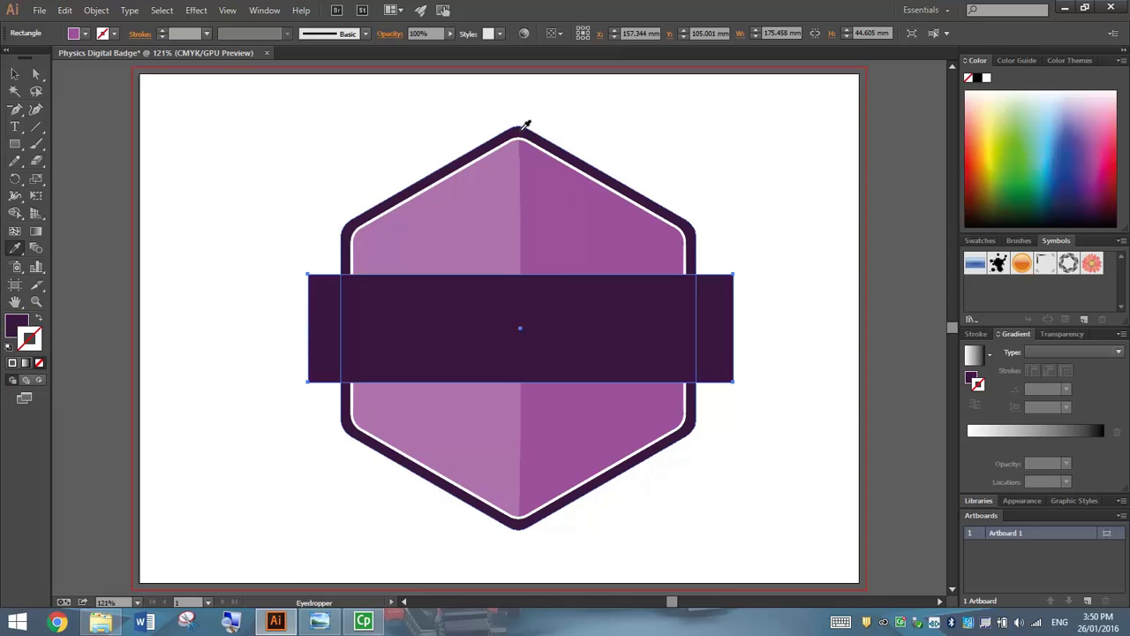
click(511, 182)
click(563, 208)
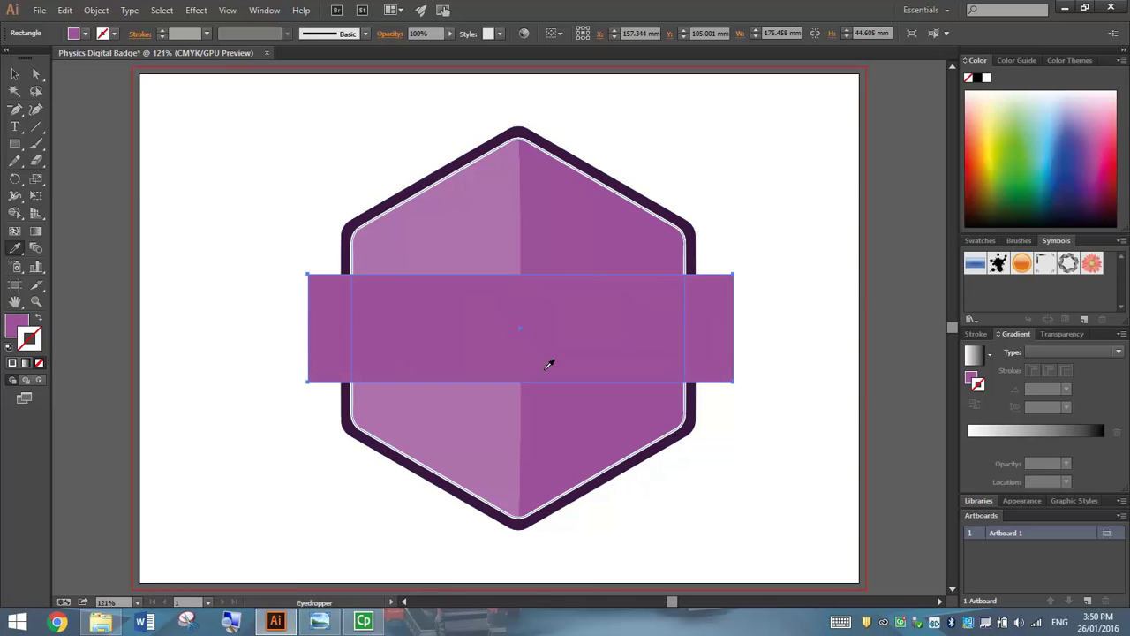
click(426, 177)
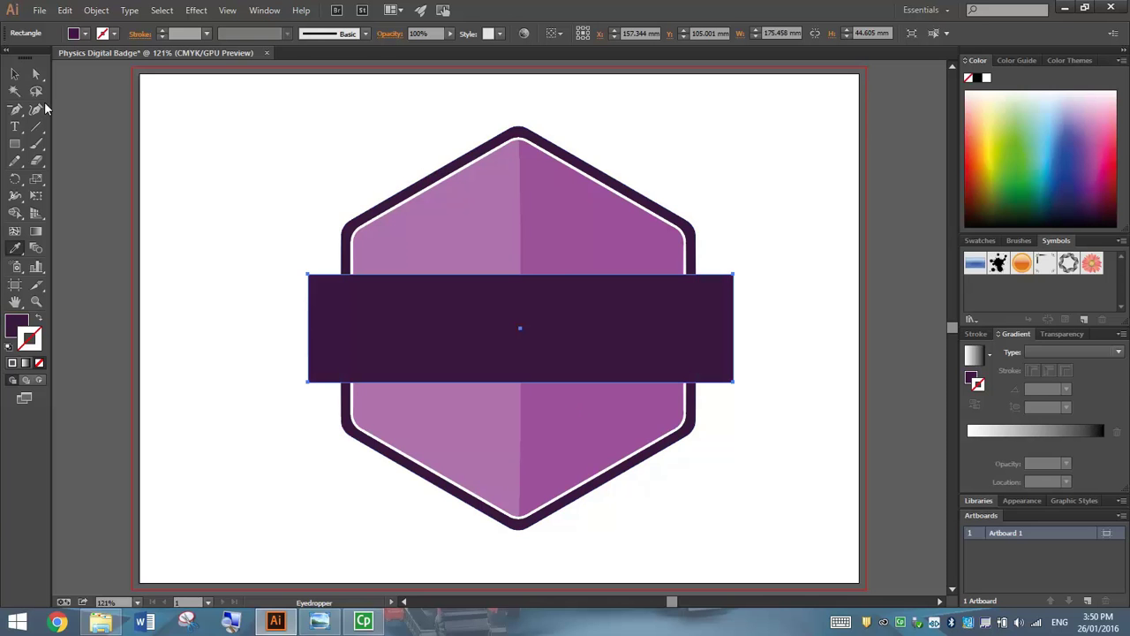
click(15, 75)
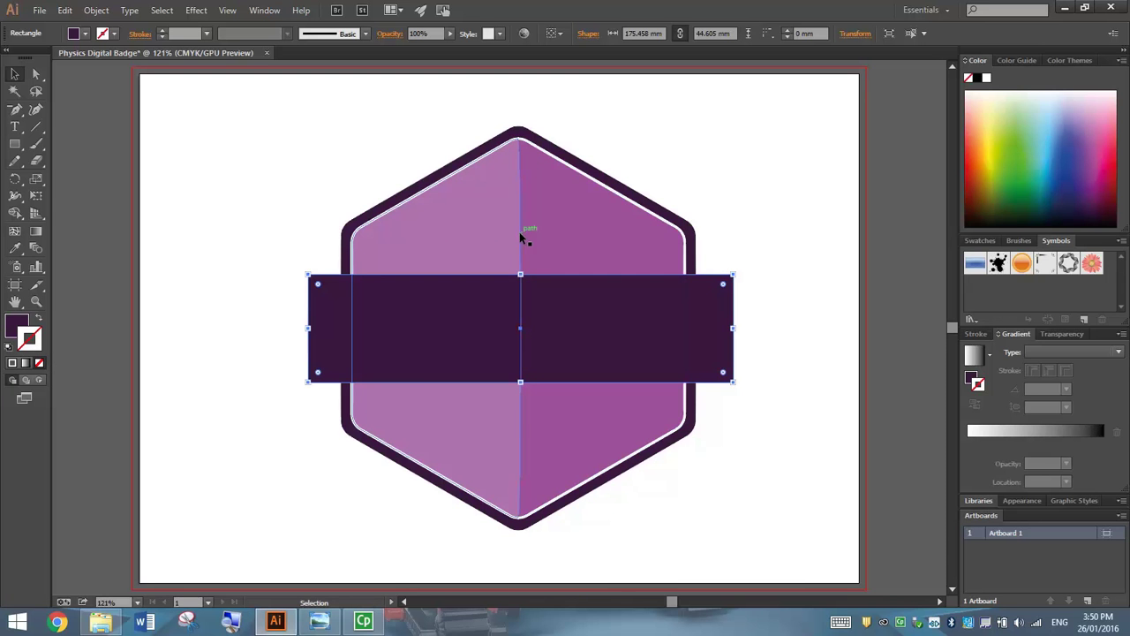
Give the banner a light pink outline colour (C=17 M=41 Y=0 K=0).
click(115, 34)
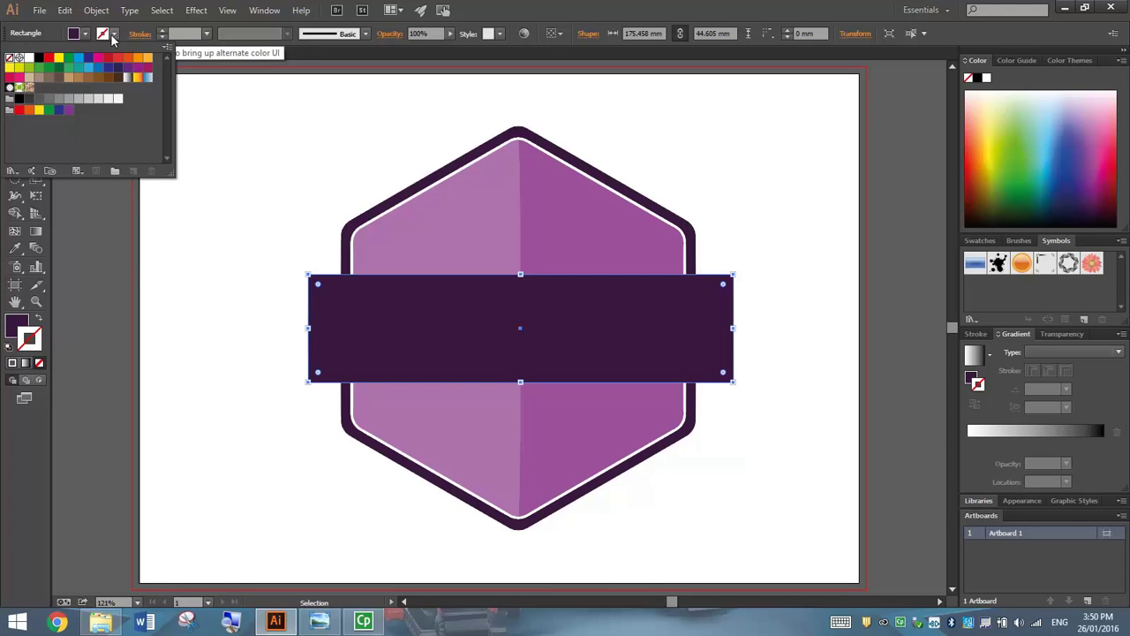
click(128, 69)
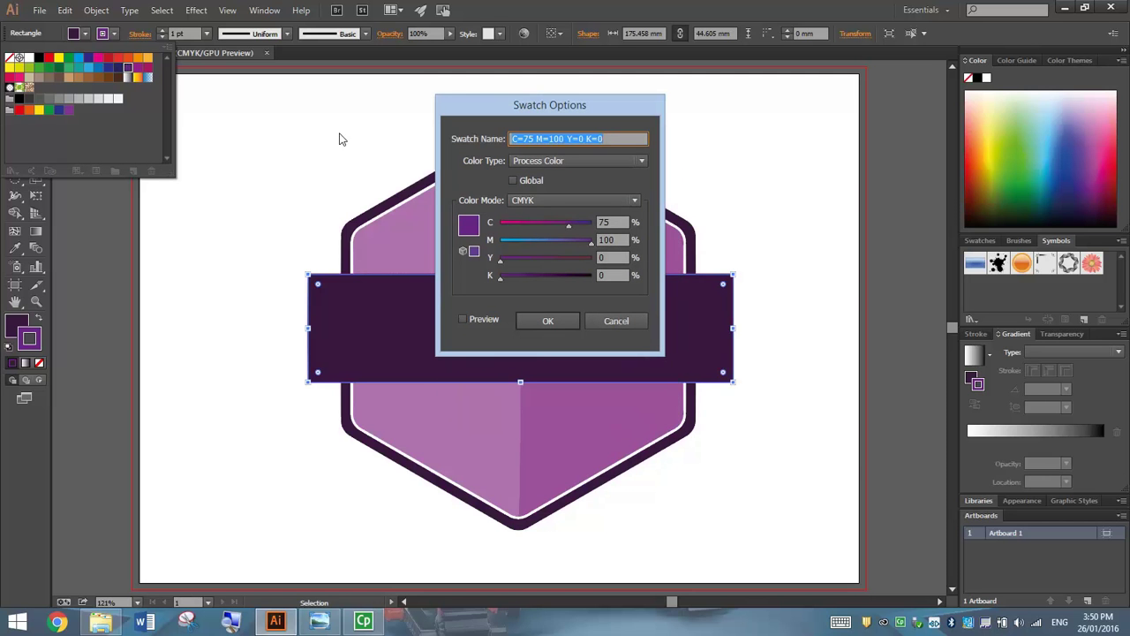
drag(599, 108, 805, 23)
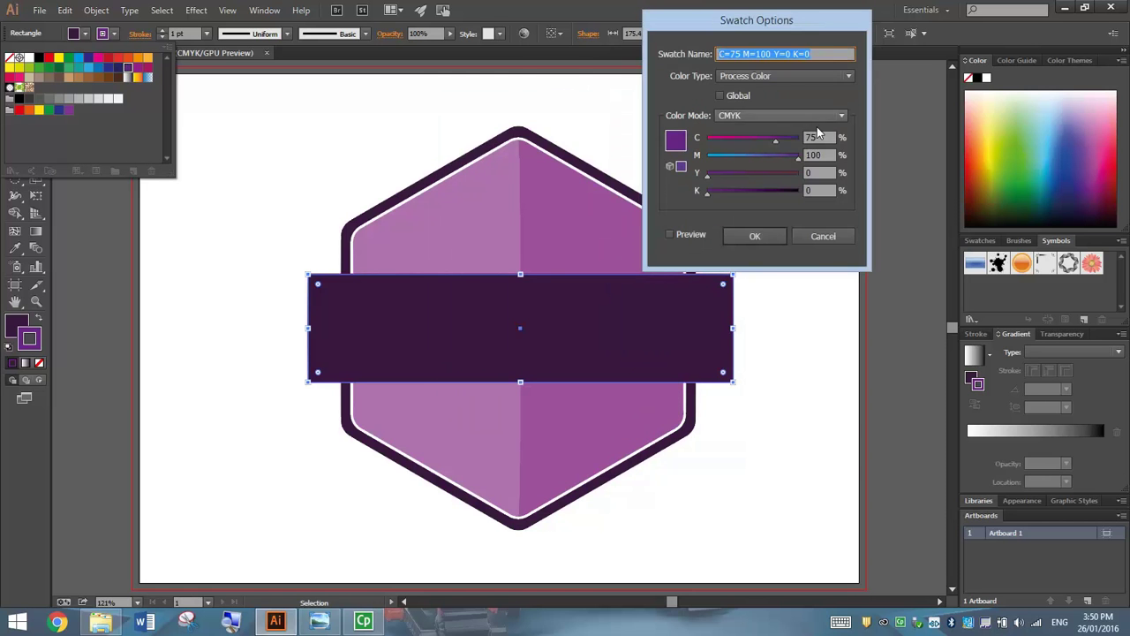
drag(773, 139, 727, 141)
drag(797, 156, 748, 157)
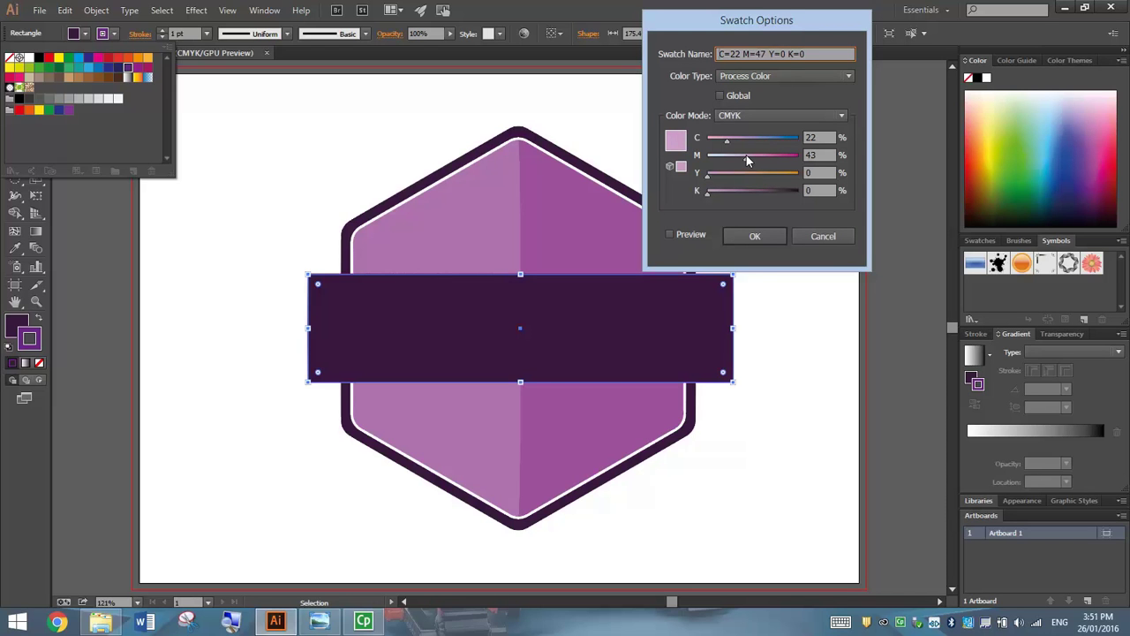
drag(727, 142, 721, 142)
click(753, 237)
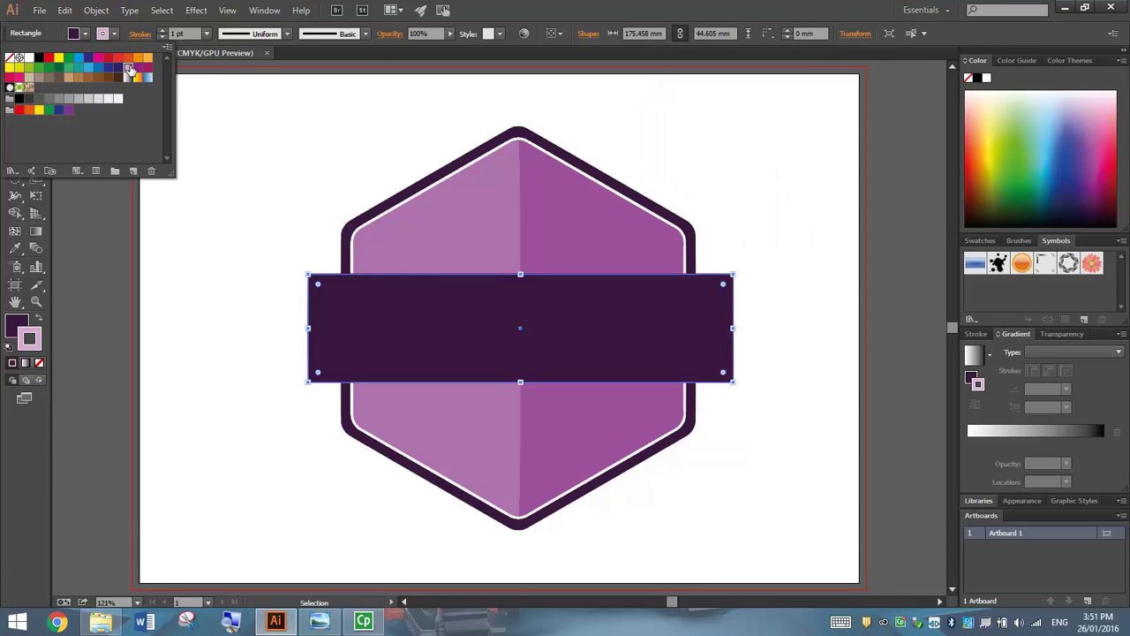
Set the banner's outline weight to 3 pt.
click(162, 31)
click(161, 31)
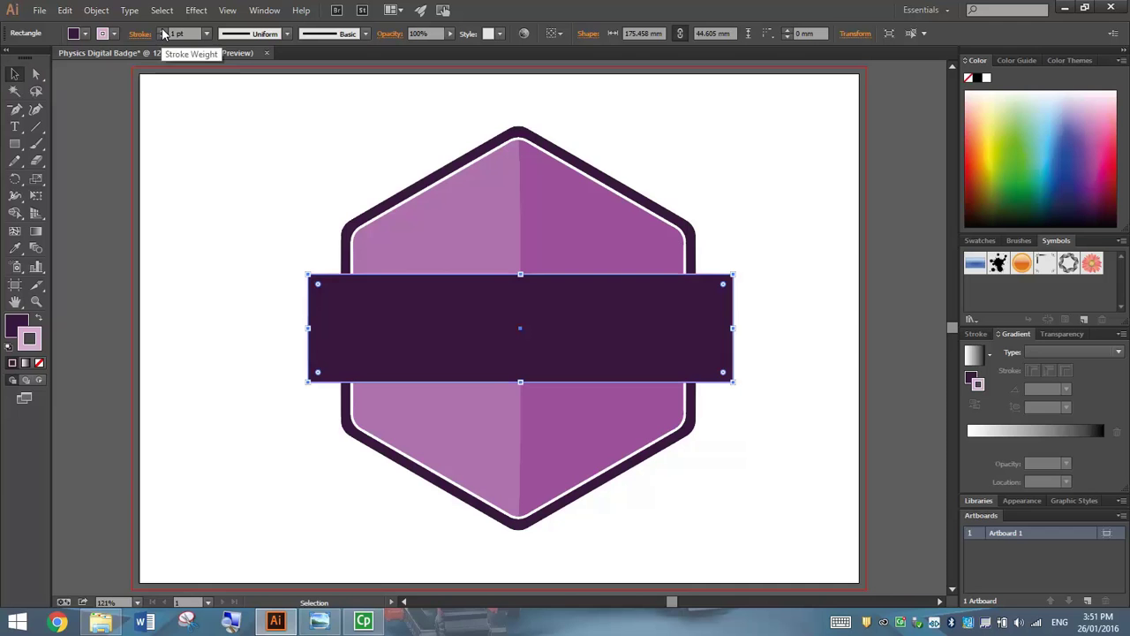
click(161, 31)
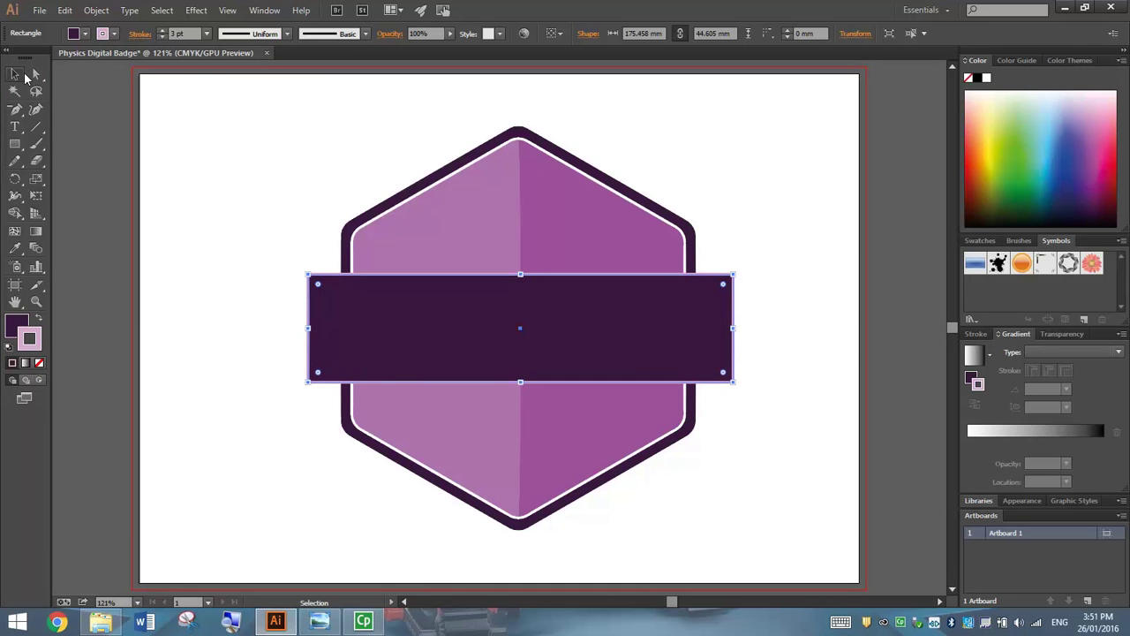
click(337, 148)
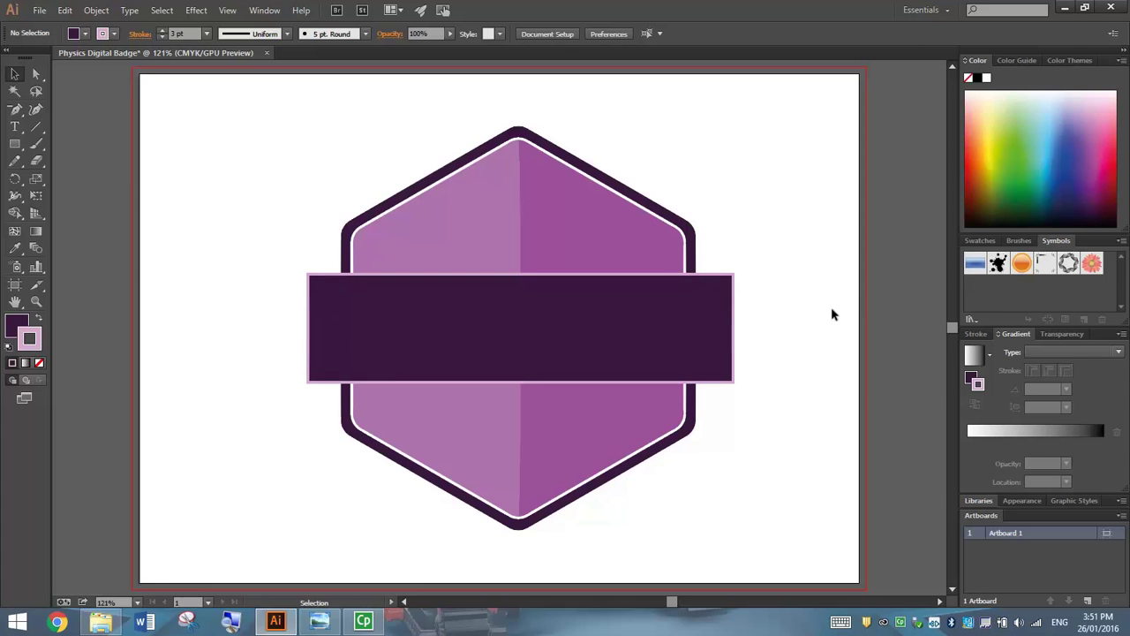
Drag a Live Corner widget to slightly round all four banner corners.
click(666, 341)
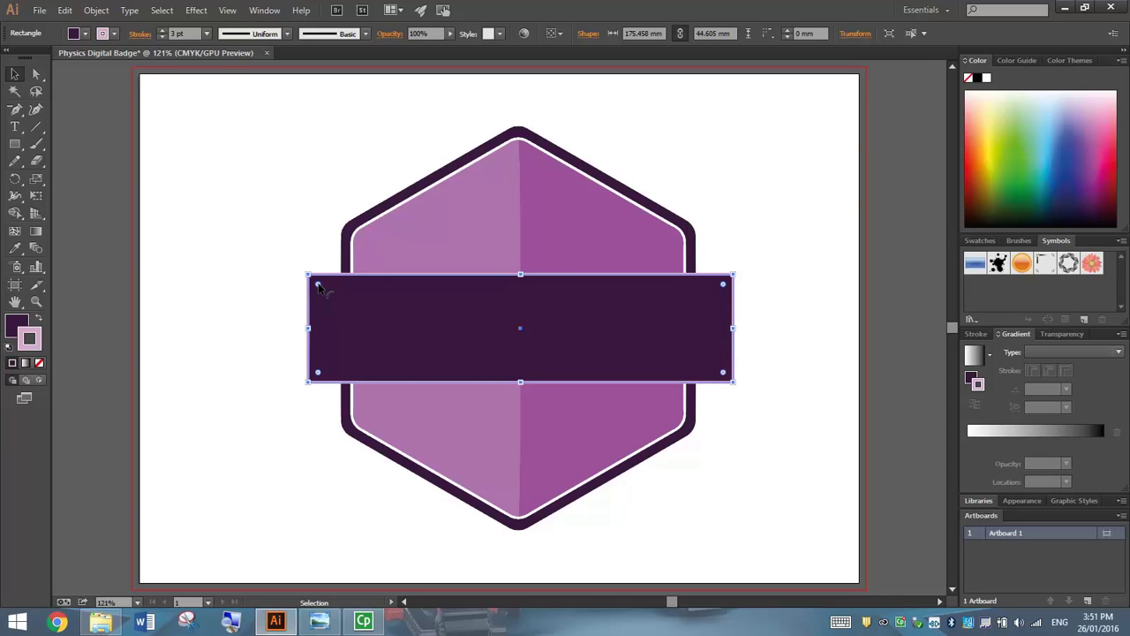
drag(318, 286, 323, 290)
click(325, 245)
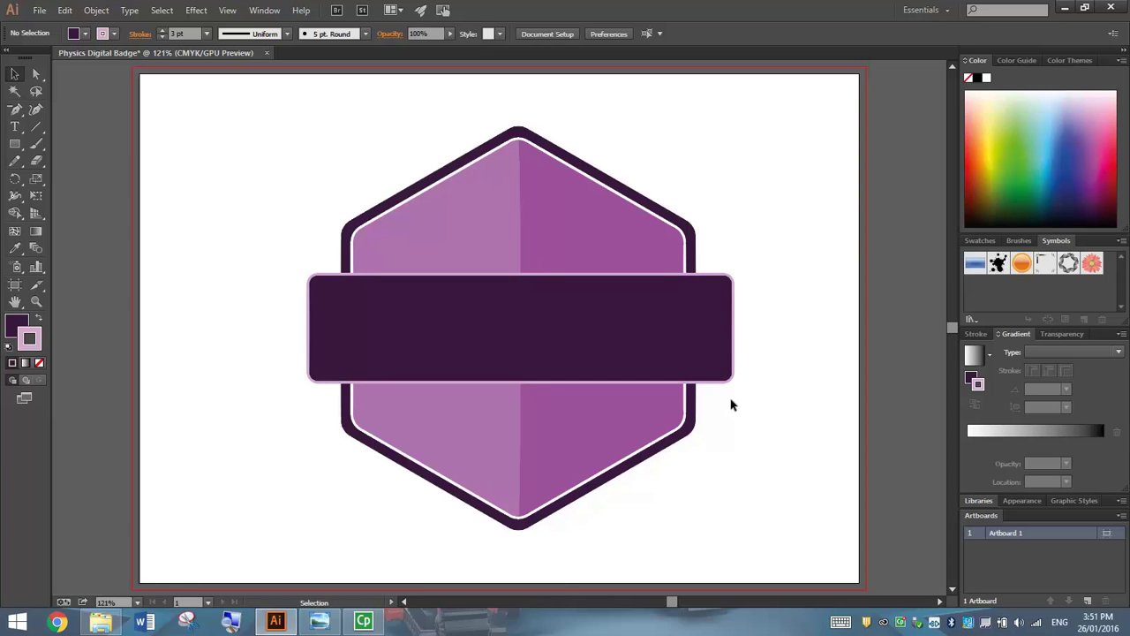
Draw a narrow upright rectangle at the banner's left end, extending slightly below it.
click(14, 147)
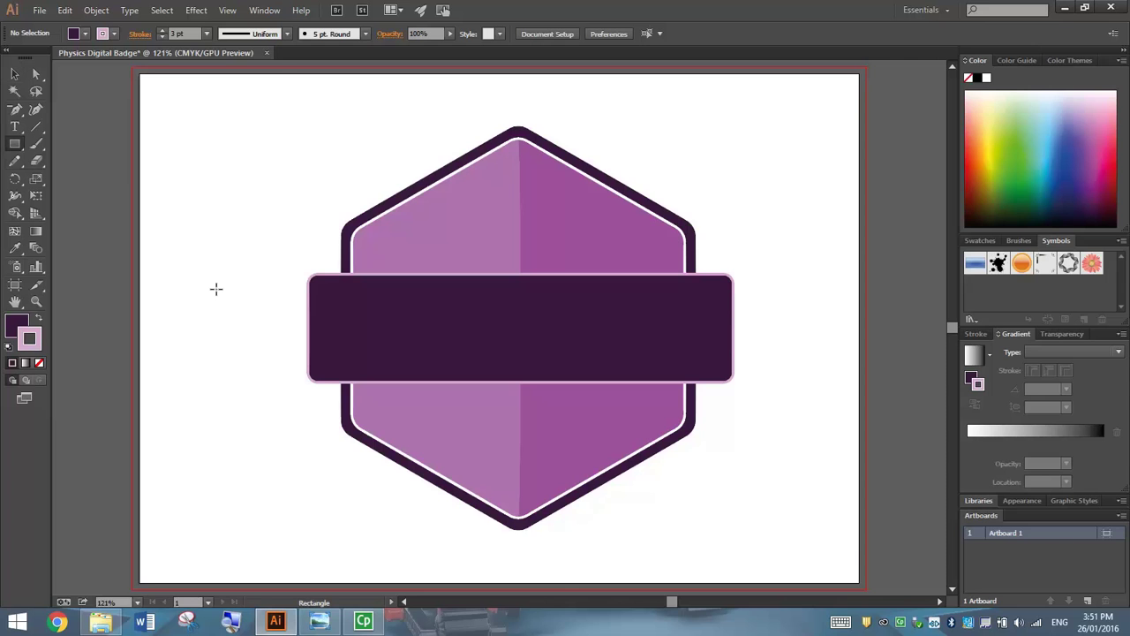
drag(281, 305, 327, 400)
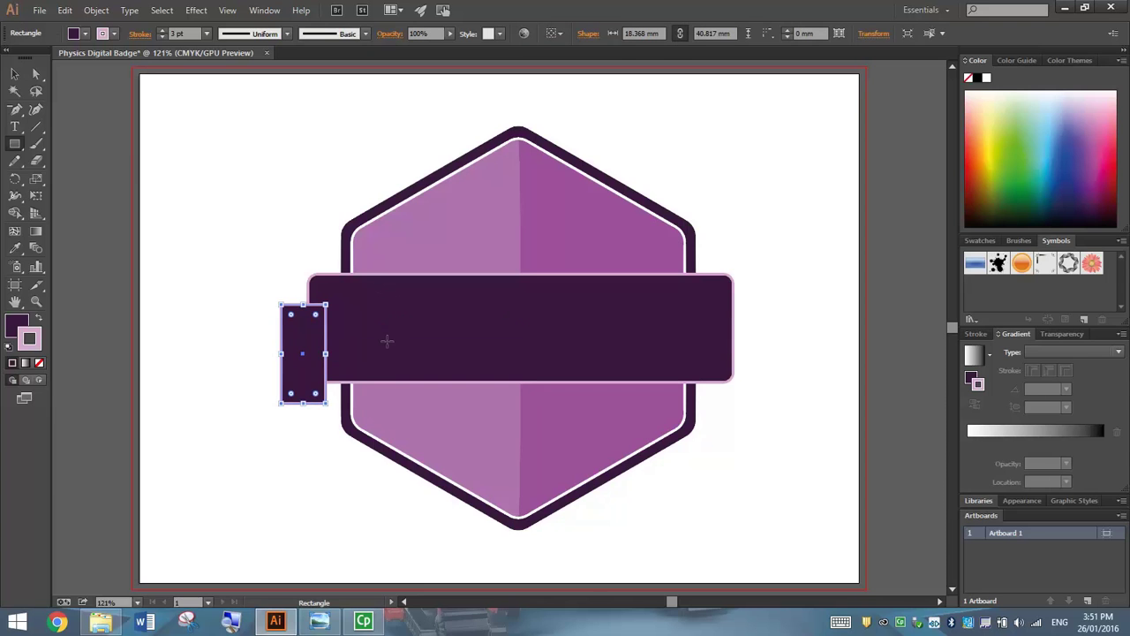
click(14, 74)
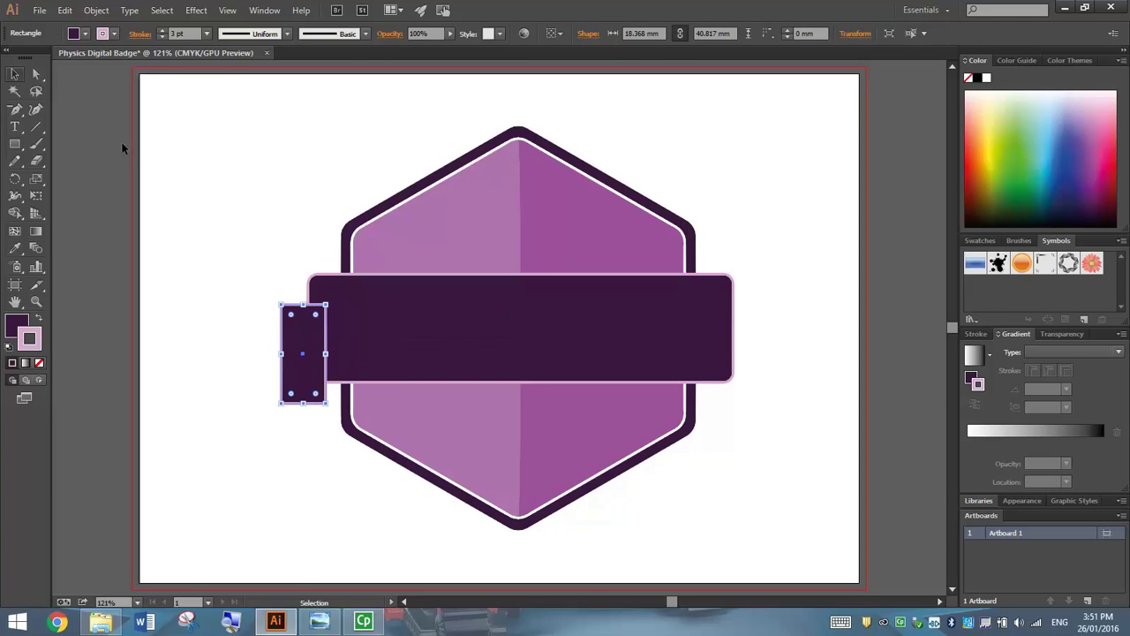
click(236, 297)
drag(298, 331, 306, 320)
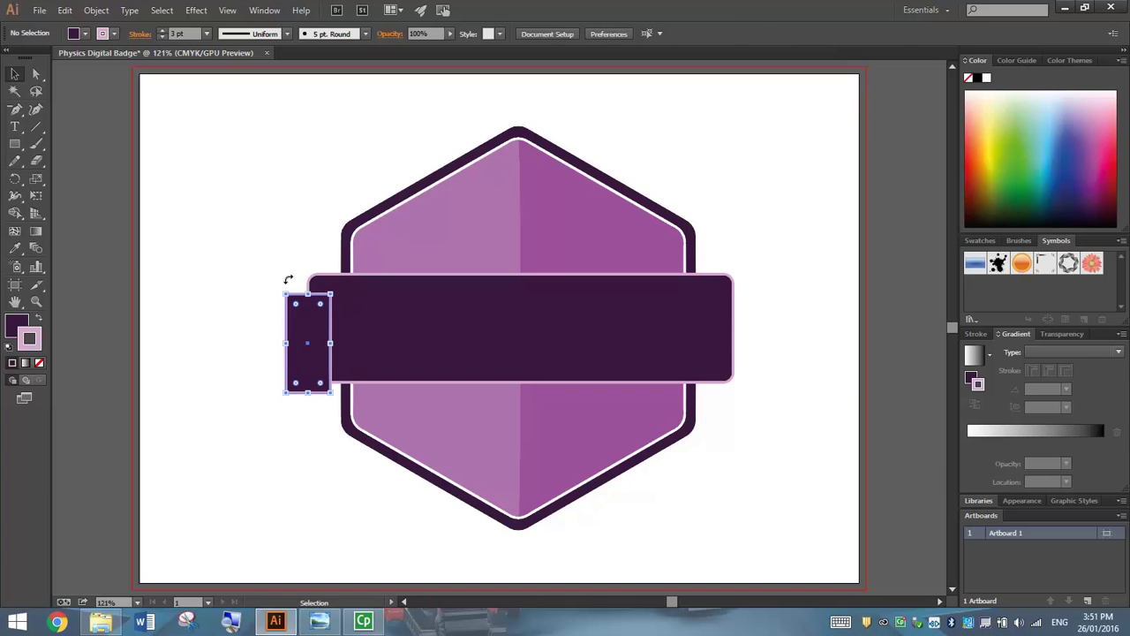
click(260, 239)
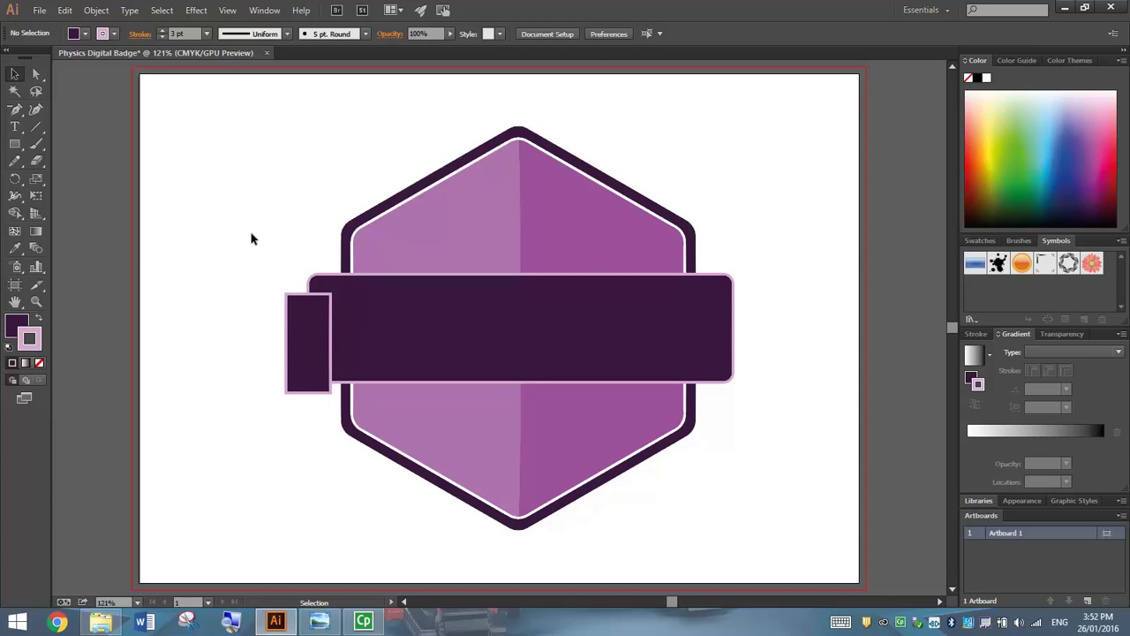
click(308, 389)
drag(309, 391, 311, 402)
click(259, 347)
Add anchor points at the midpoints of the small rectangle's left and right sides.
click(315, 328)
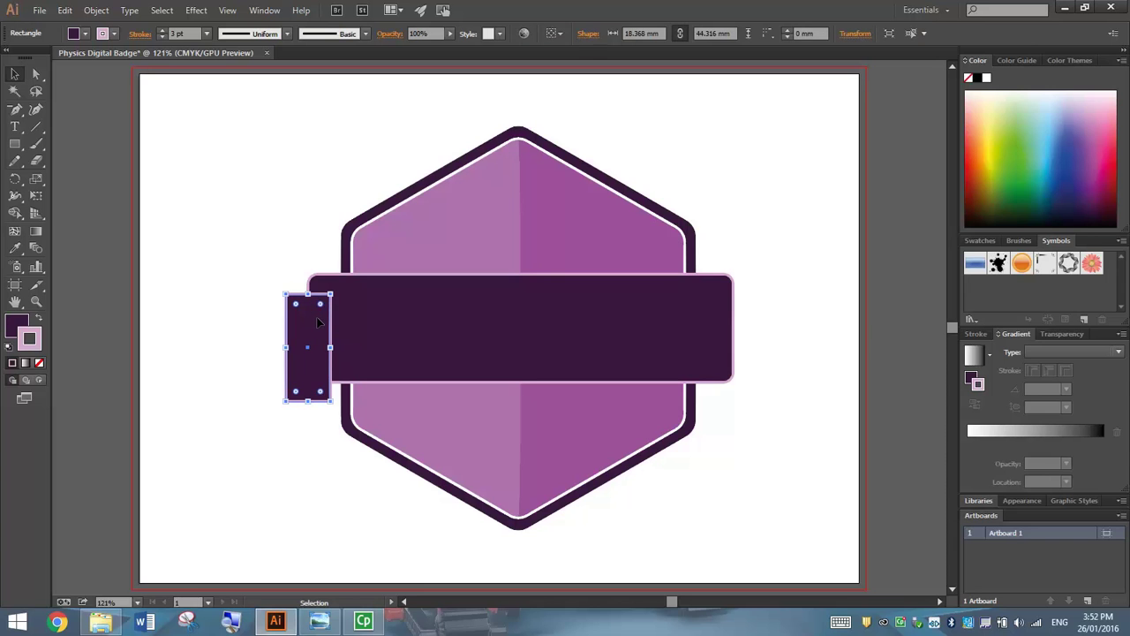
drag(15, 109, 124, 129)
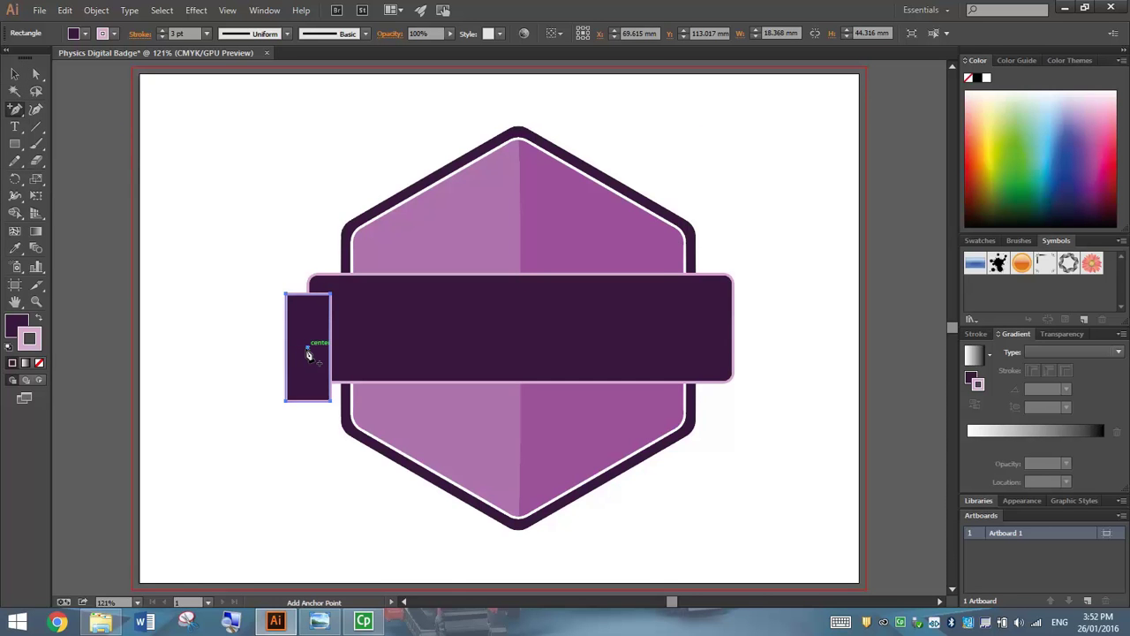
key(ctrl+equal)
key(ctrl+equal)
key(ctrl+equal)
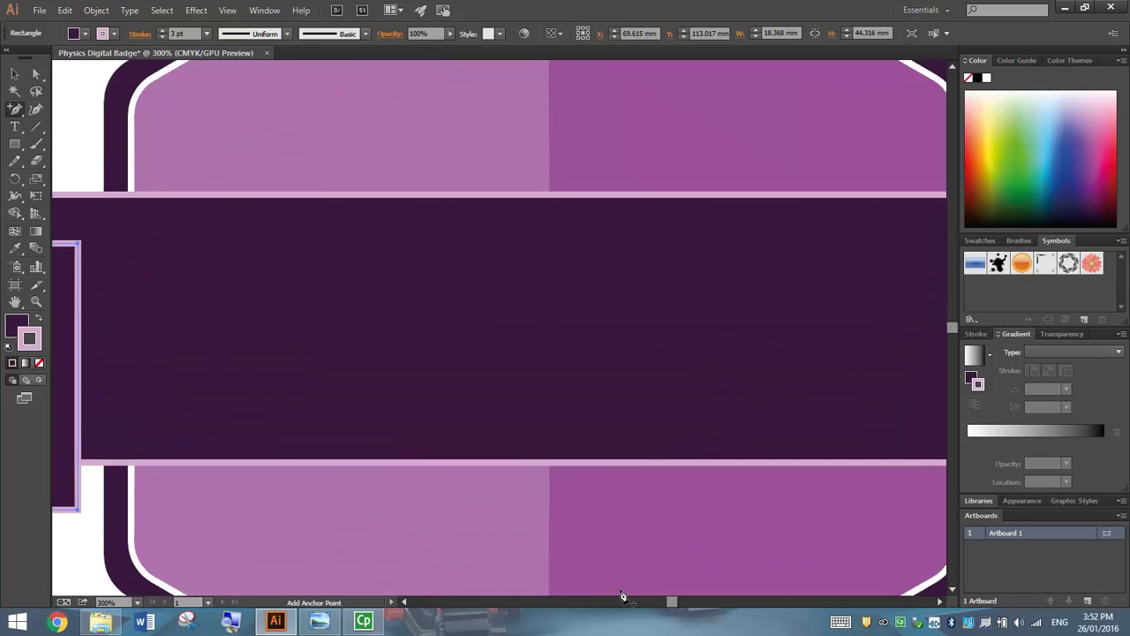
drag(669, 604, 666, 601)
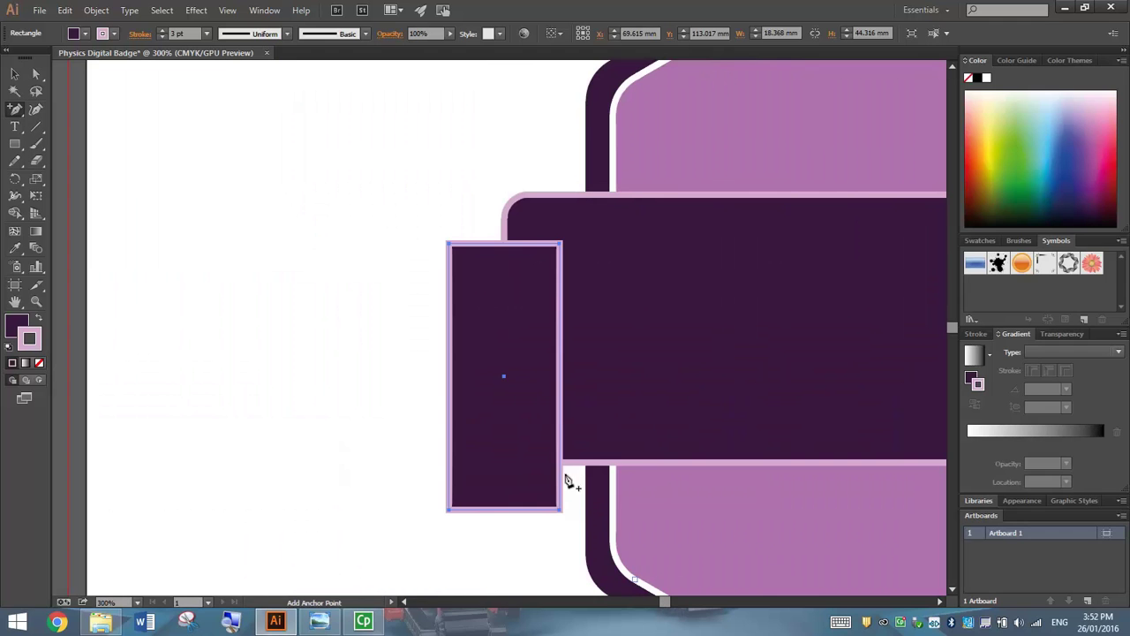
click(452, 384)
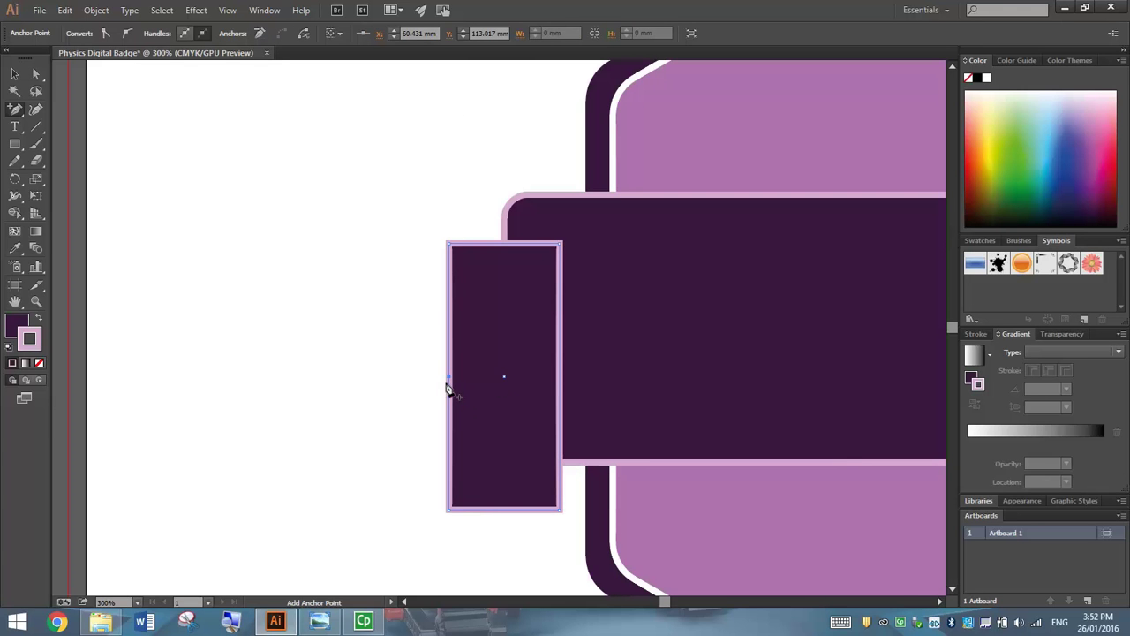
click(560, 377)
Drag both new midpoint anchors inward to form a bow-tie notch.
click(37, 74)
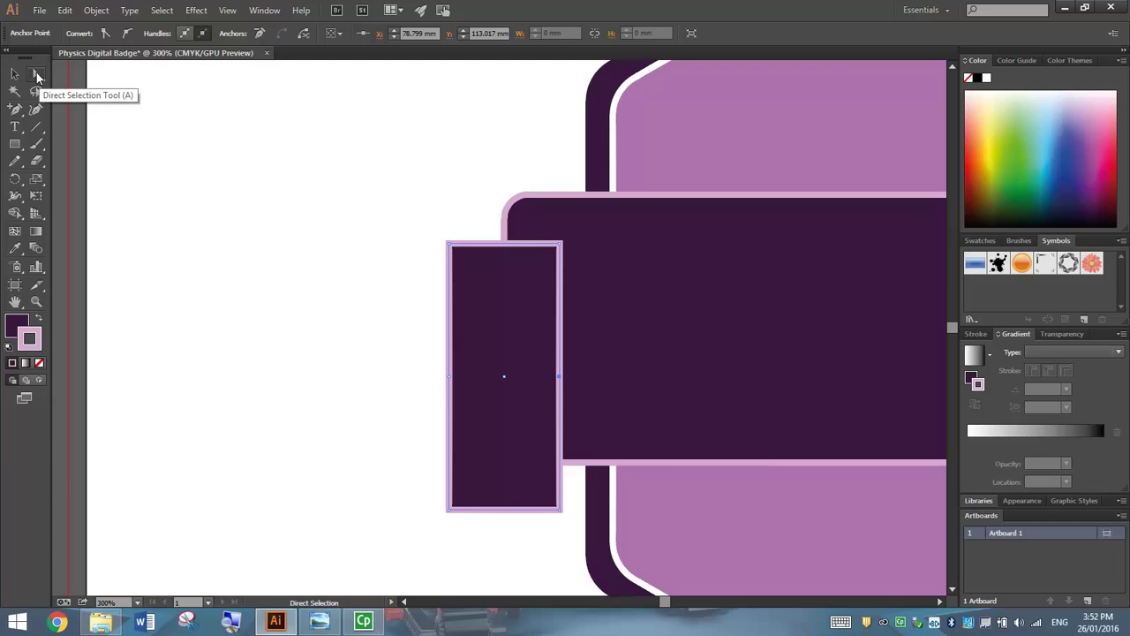
click(449, 379)
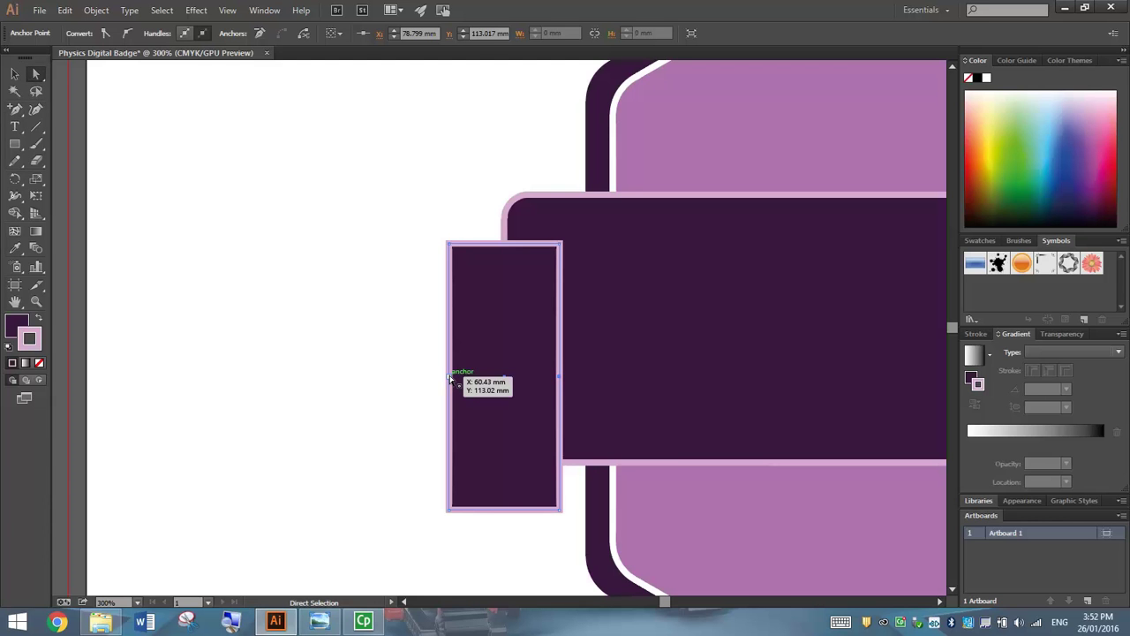
drag(449, 379, 475, 378)
drag(559, 380, 537, 381)
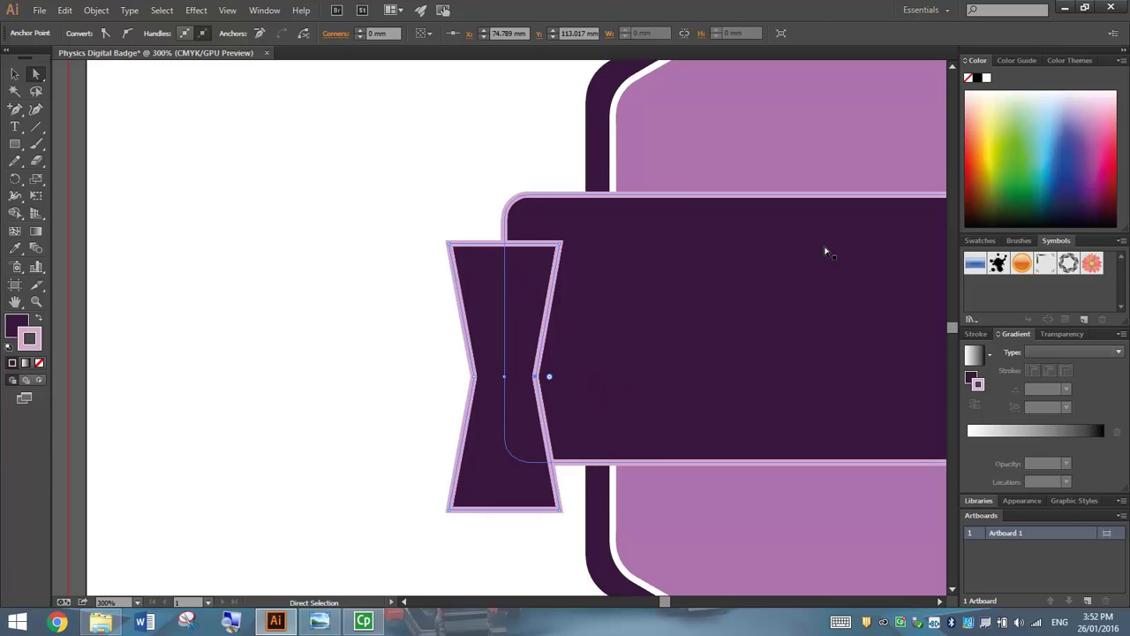
In the Layers panel, move the notched path below the banner rectangle, then fit the artboard.
click(492, 265)
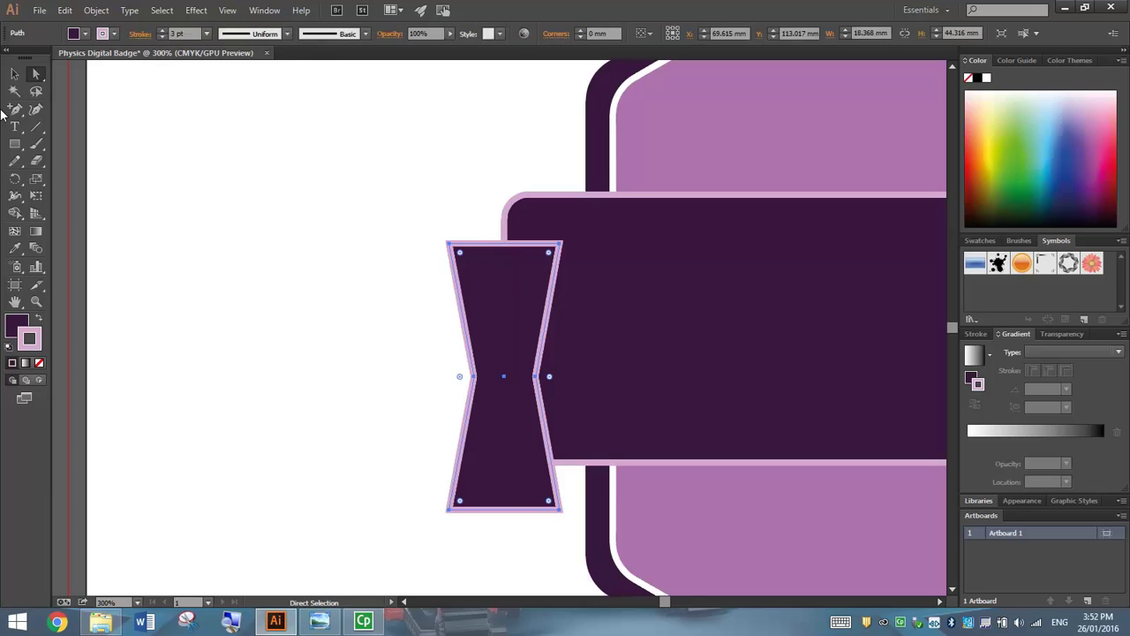
key(v)
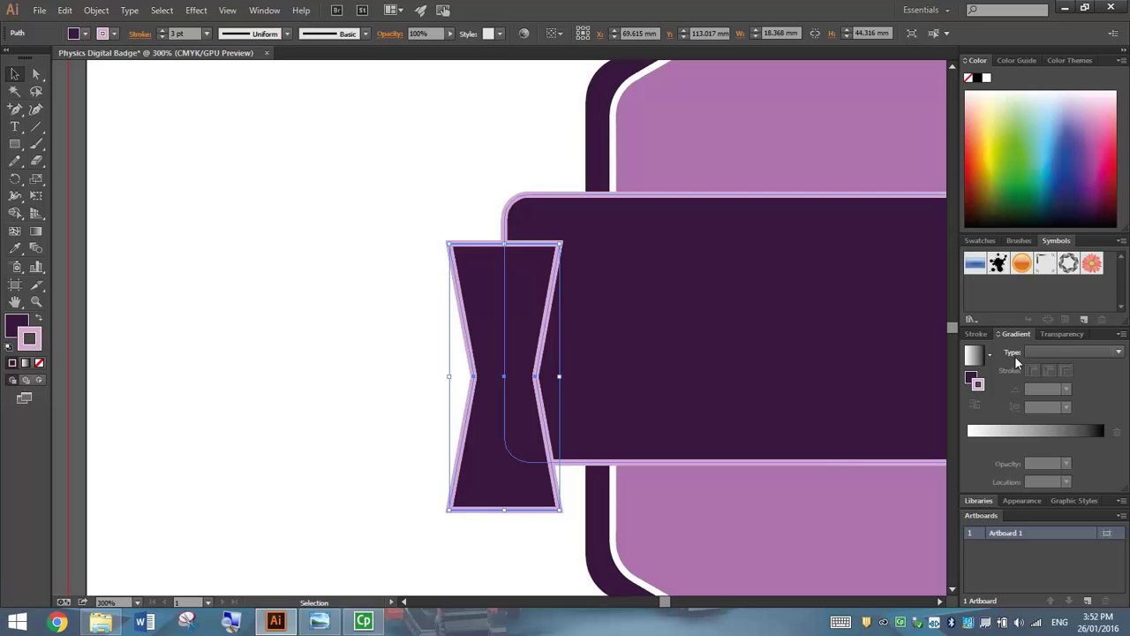
click(263, 10)
click(360, 378)
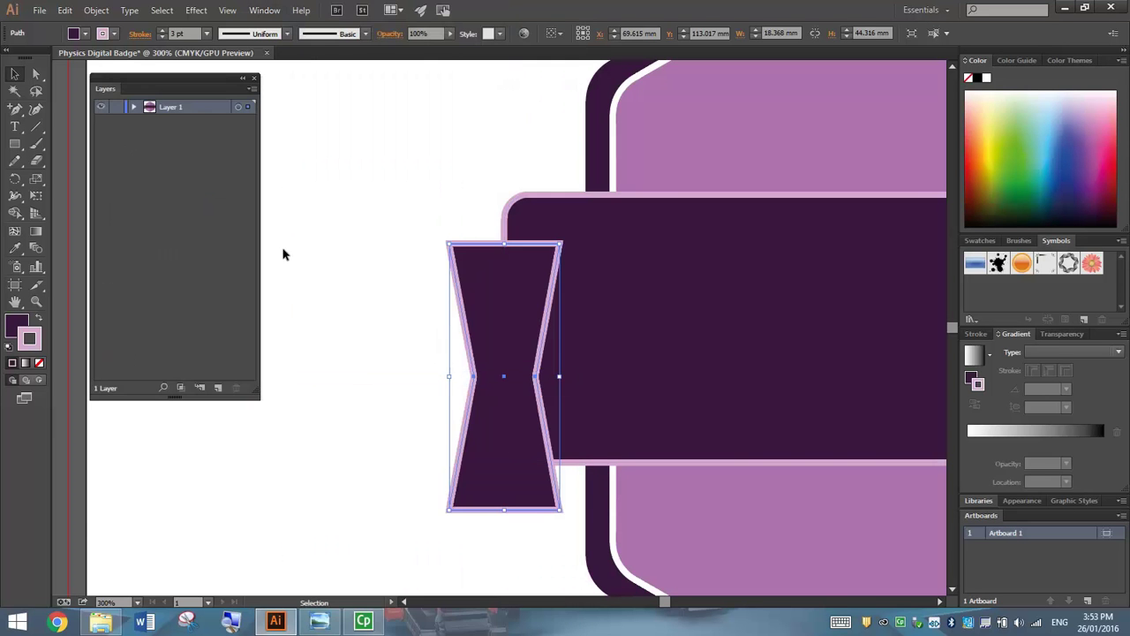
click(134, 106)
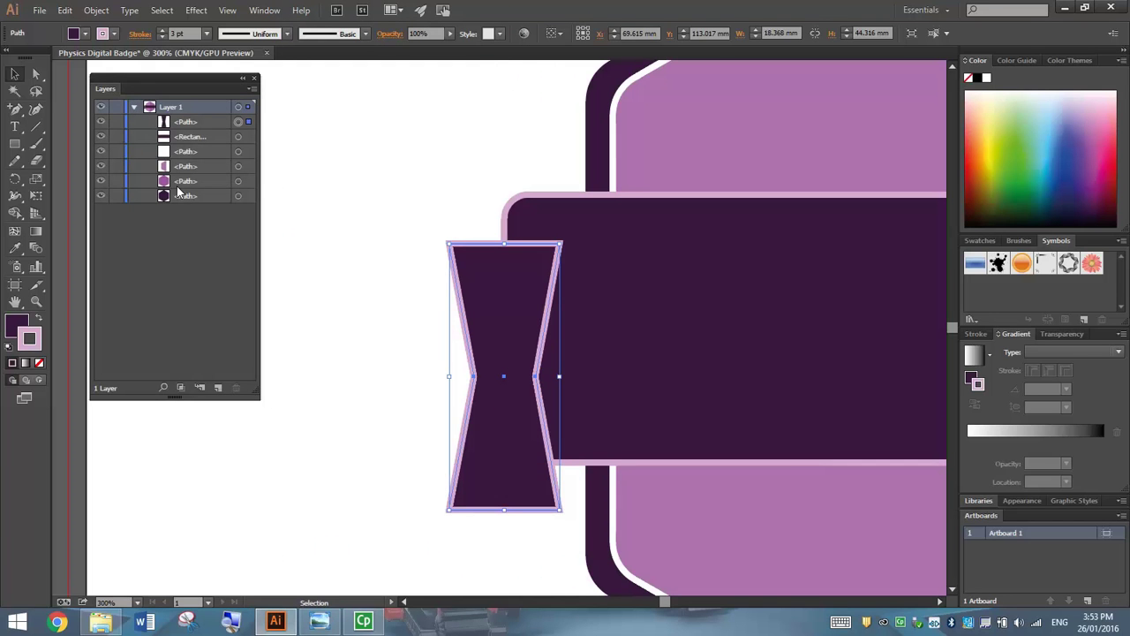
click(189, 123)
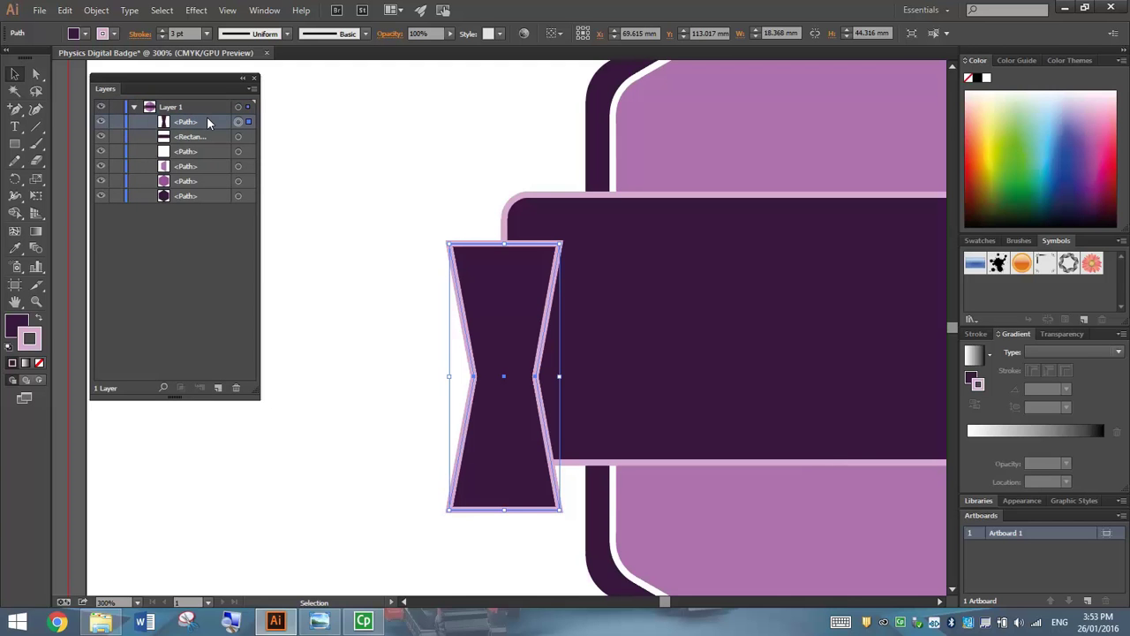
drag(209, 123, 203, 167)
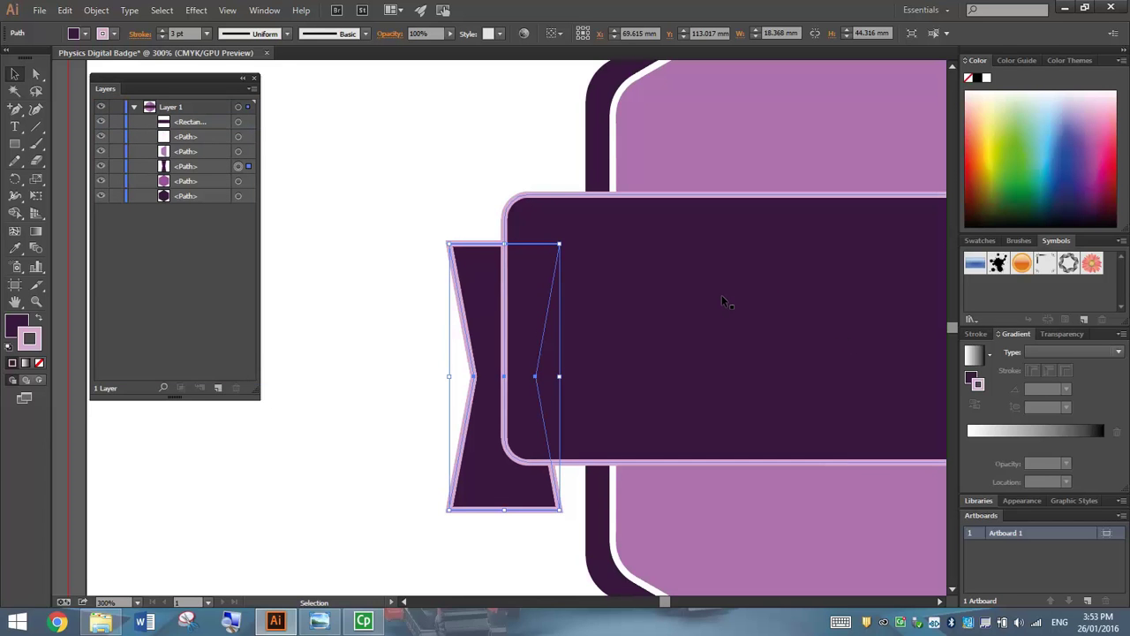
click(452, 174)
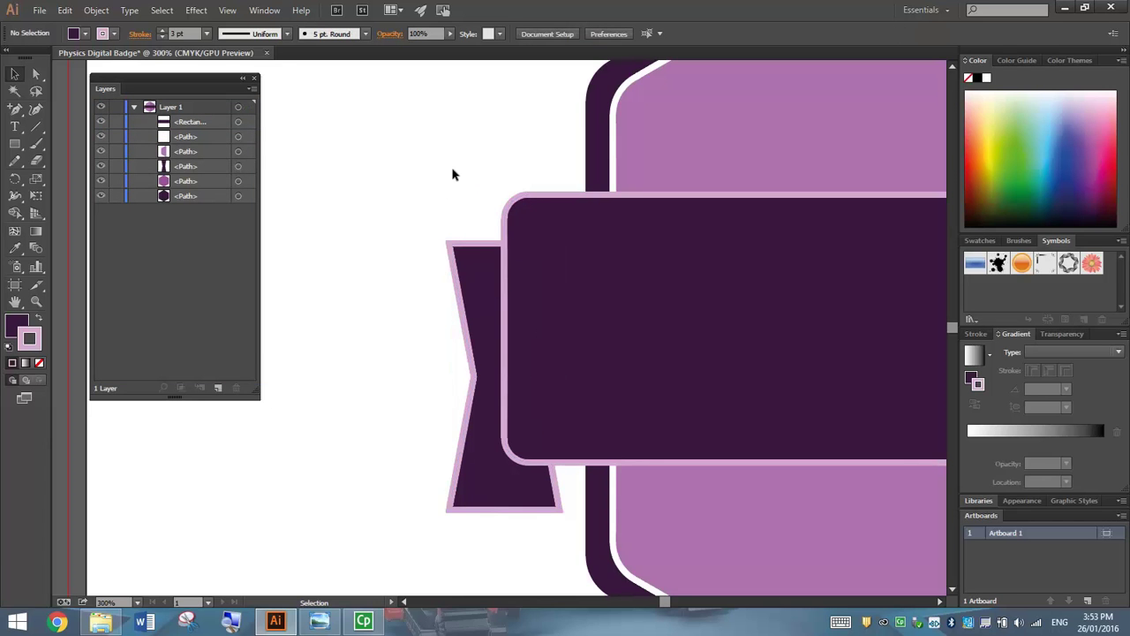
key(ctrl+0)
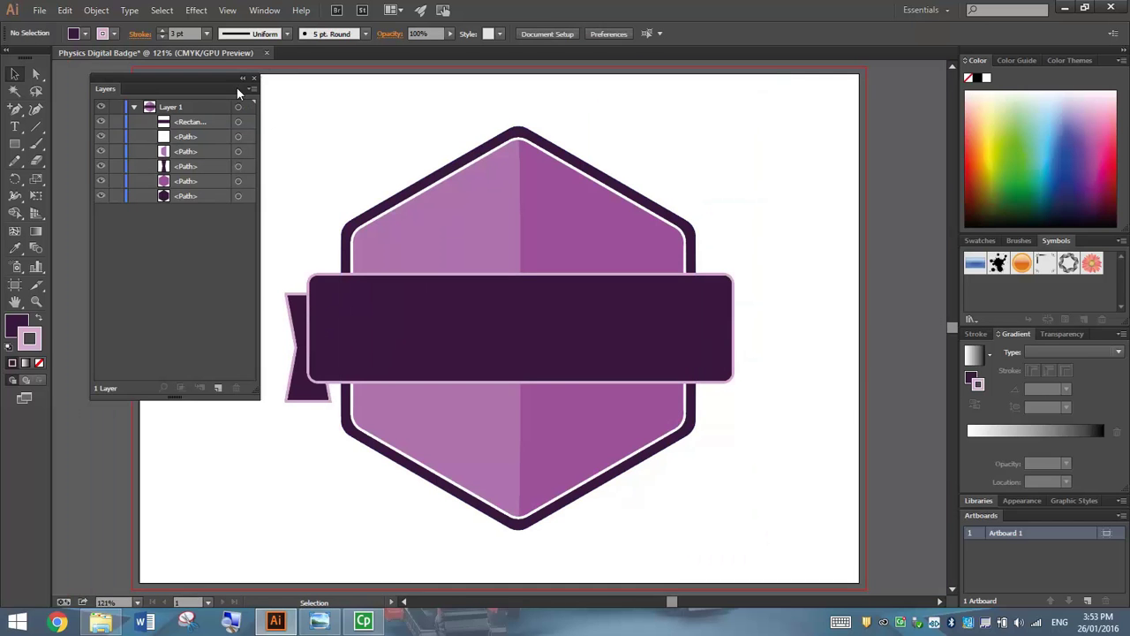
Duplicate the left ribbon tail to the banner's right end and rotate it 180°.
click(243, 79)
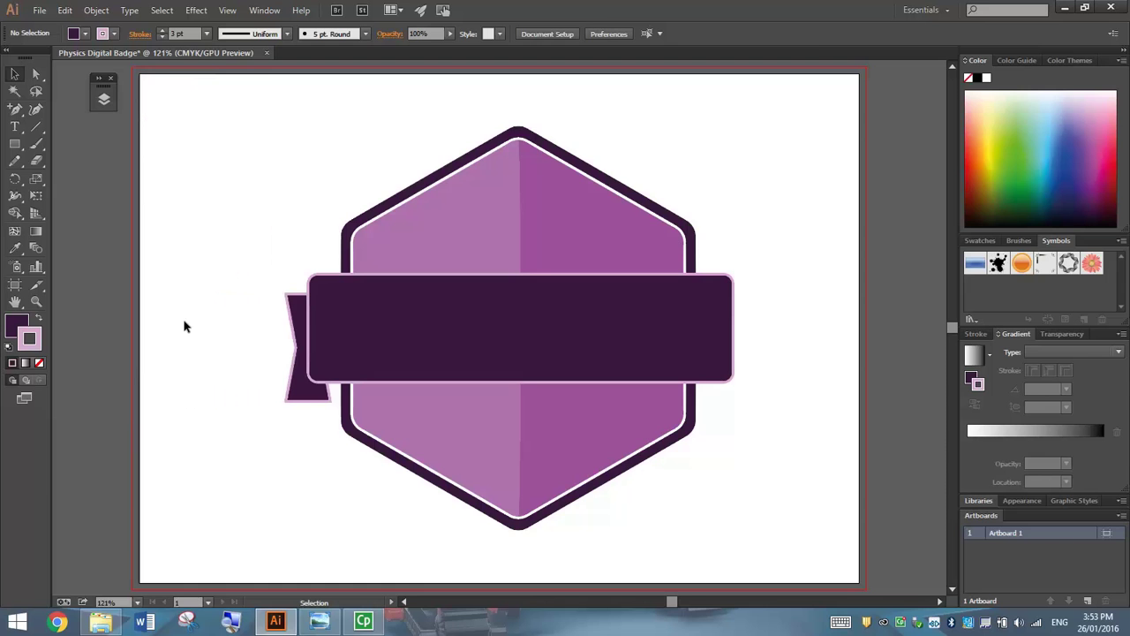
click(300, 378)
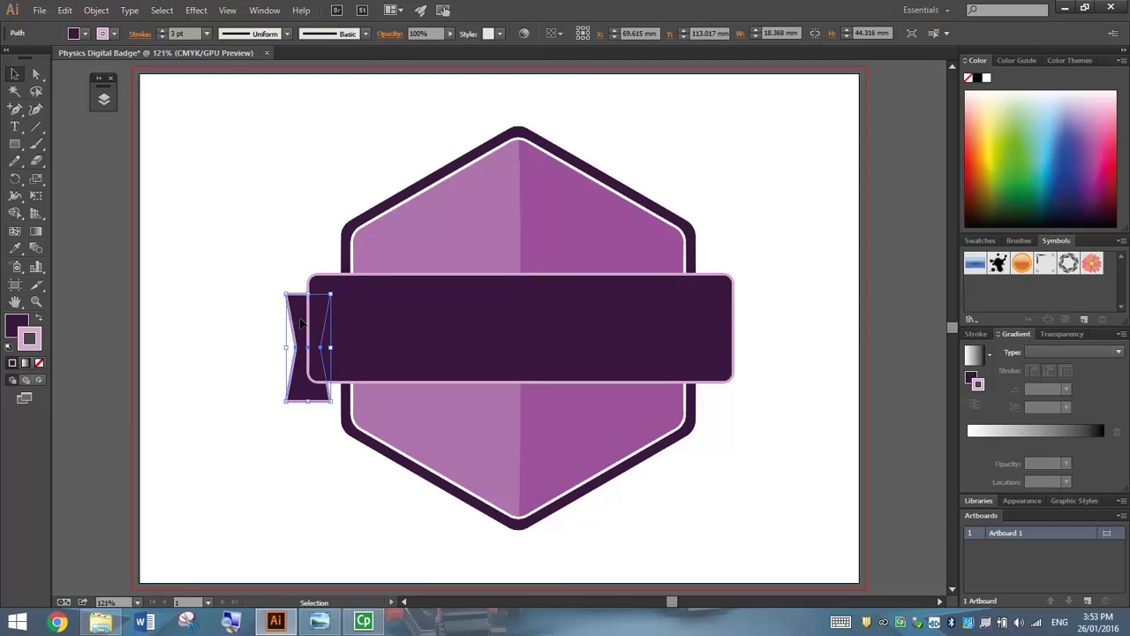
drag(303, 323, 722, 337)
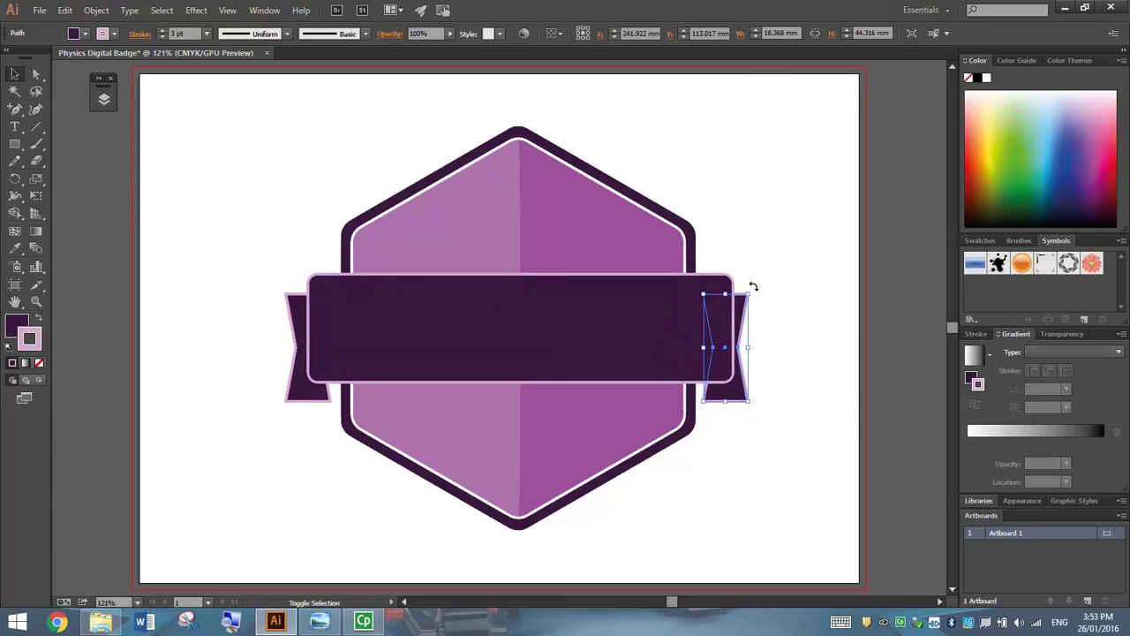
drag(753, 287, 700, 466)
click(750, 403)
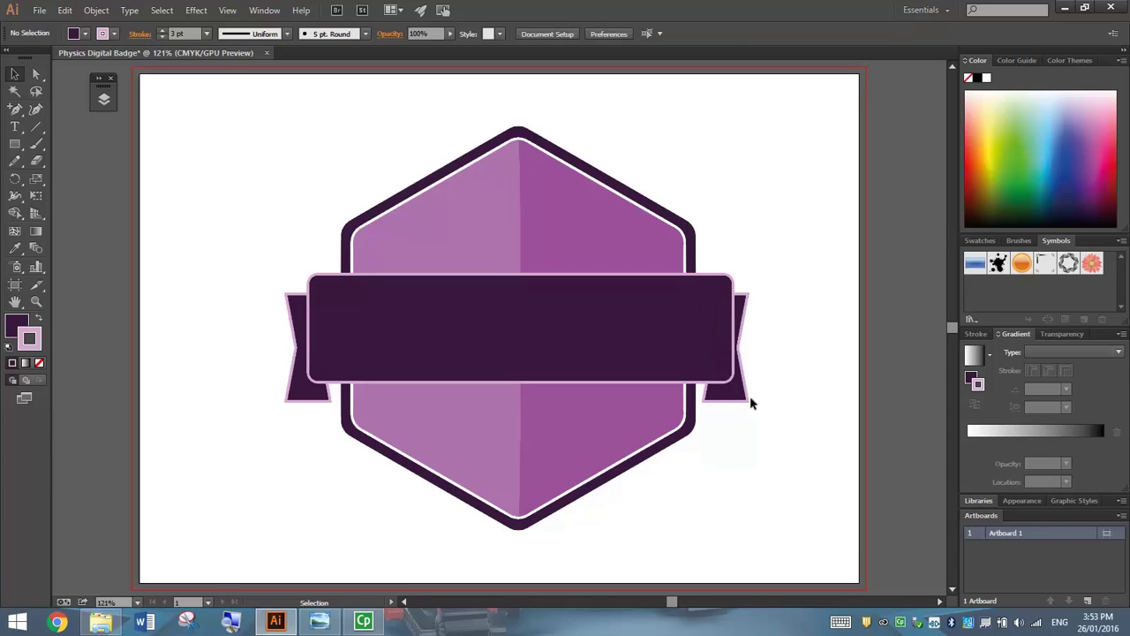
drag(749, 397, 747, 393)
key(ctrl+h)
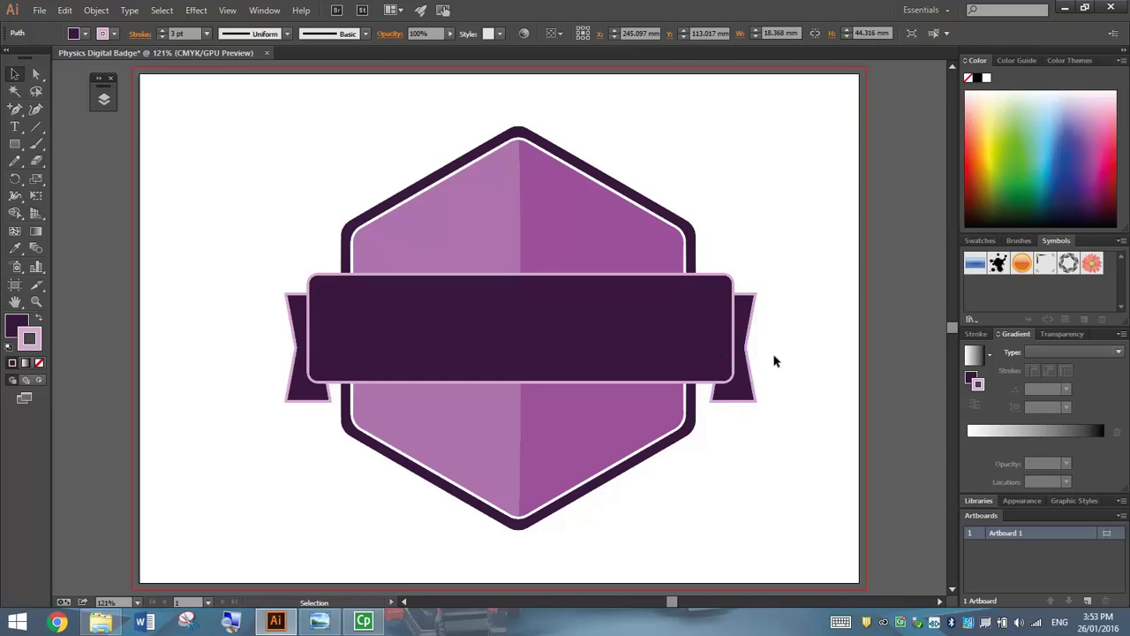
click(774, 360)
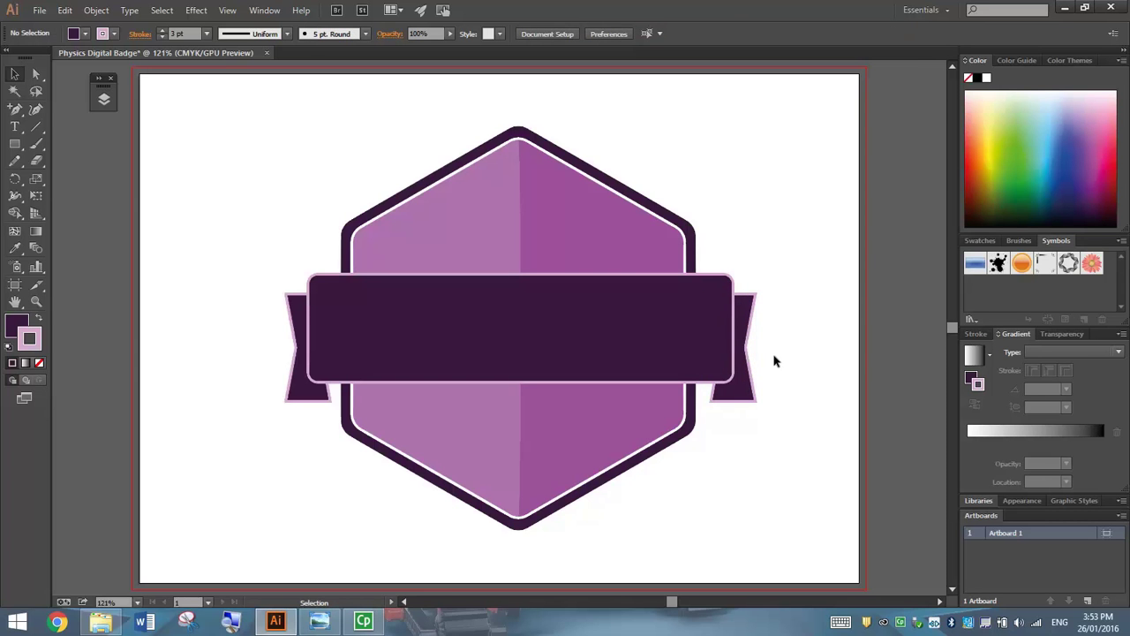
Lower the tops of both ribbon tails together.
click(741, 372)
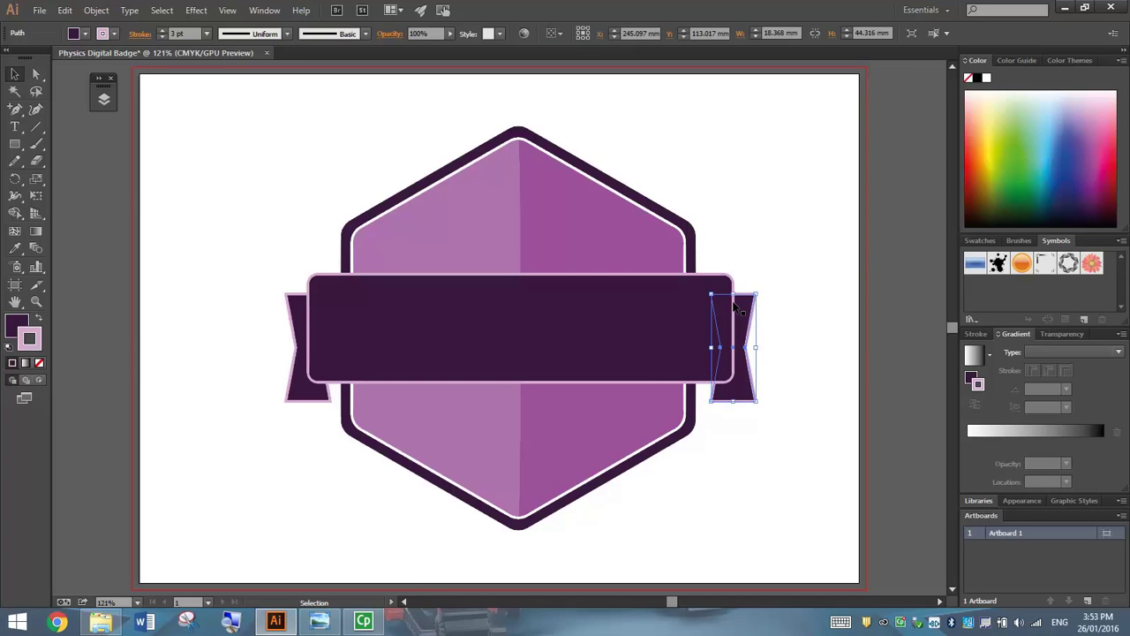
shift+click(292, 377)
drag(521, 295, 521, 301)
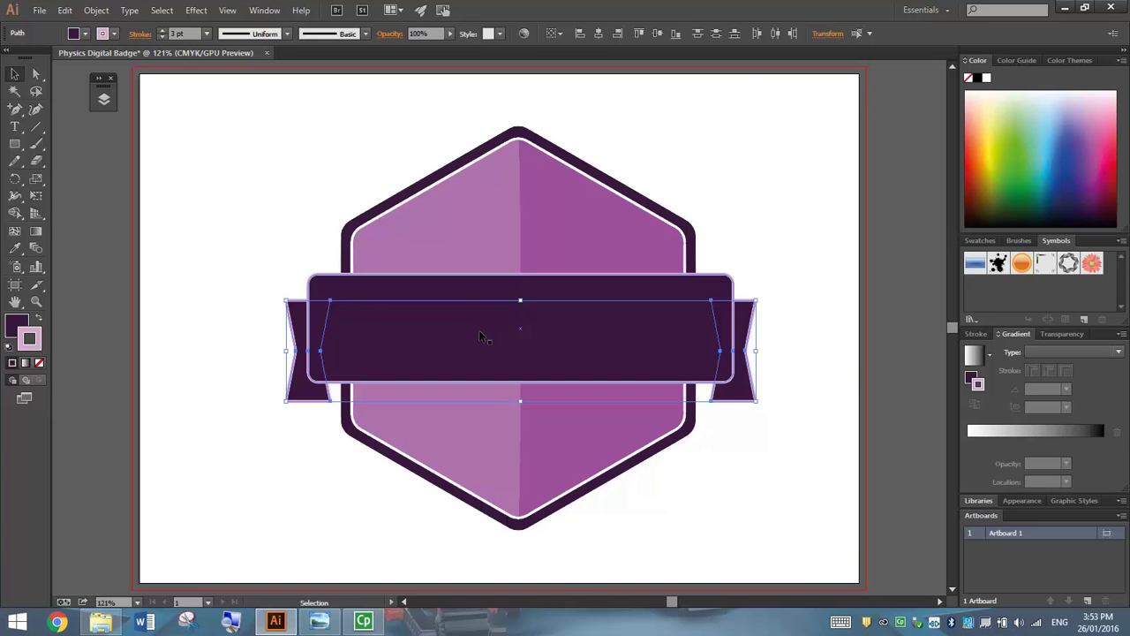
click(777, 220)
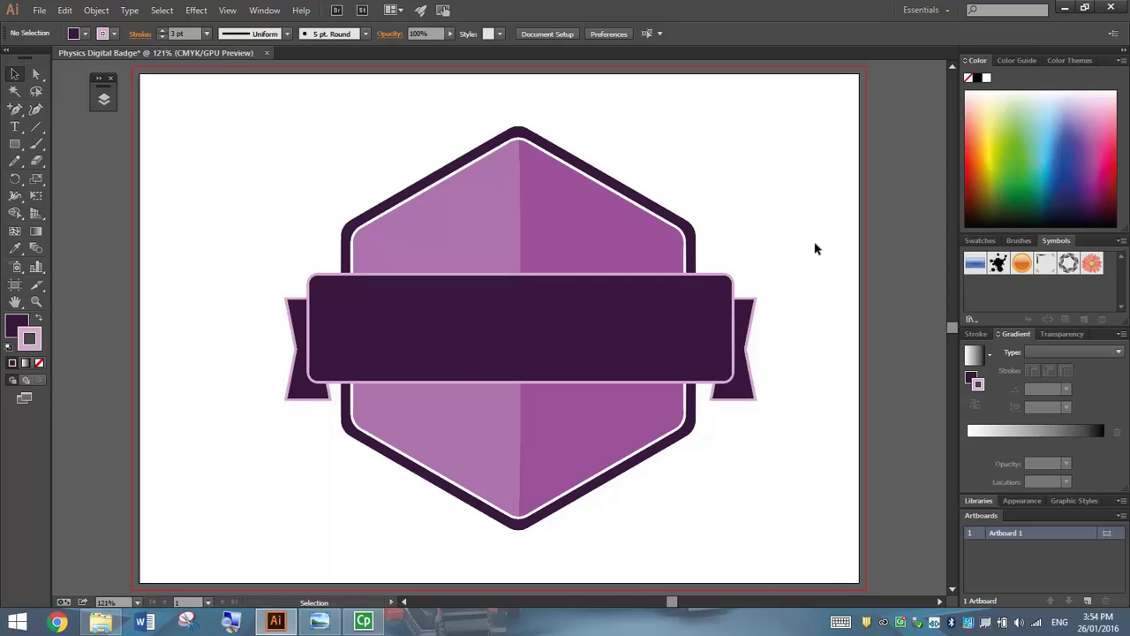
Add a PHYSICS 101 text area across the banner and make the text white.
click(14, 128)
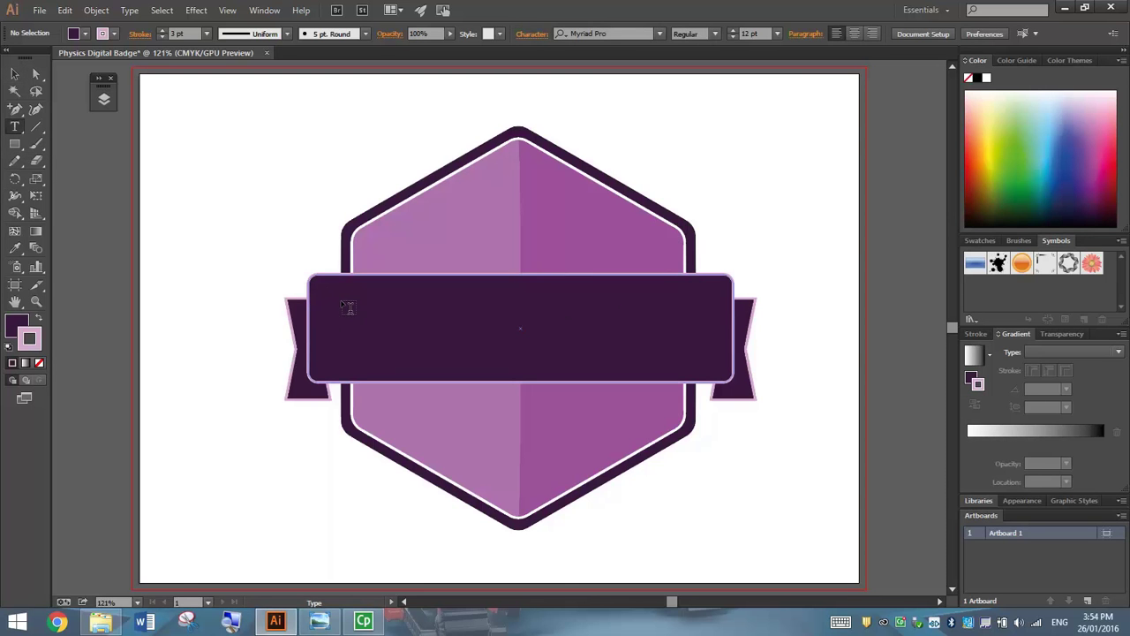
drag(329, 287, 717, 374)
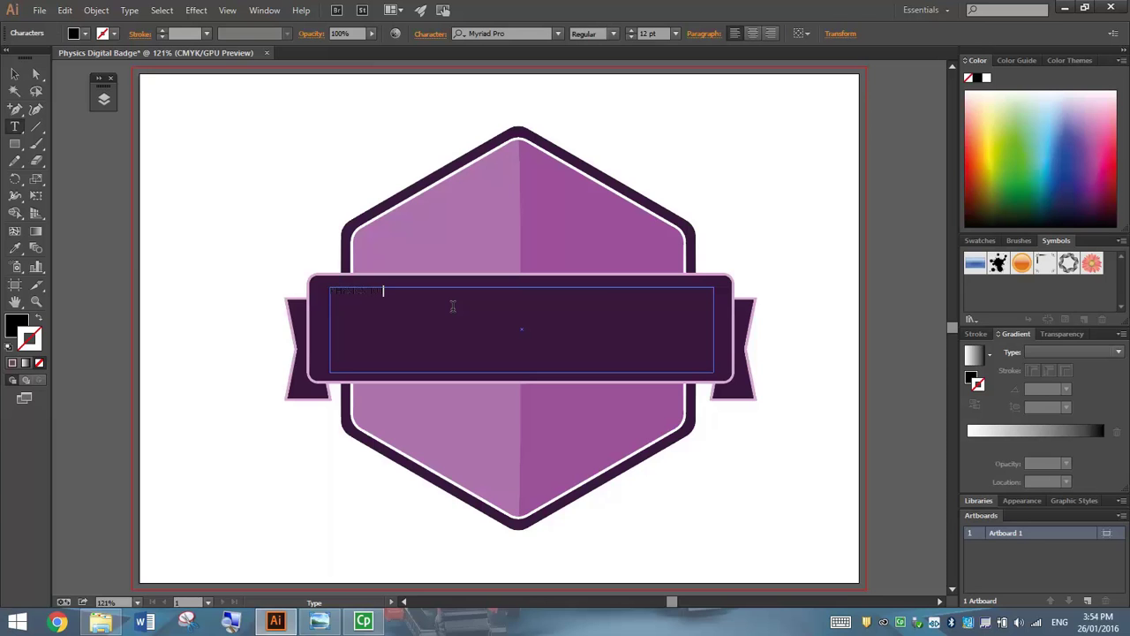
key(shift+Left)
key(shift+Left)
key(shift+Left)
key(shift+Left)
key(shift+Left)
key(shift+Left)
key(shift+Left)
key(shift+Left)
key(shift+Left)
key(shift+Left)
key(shift+Left)
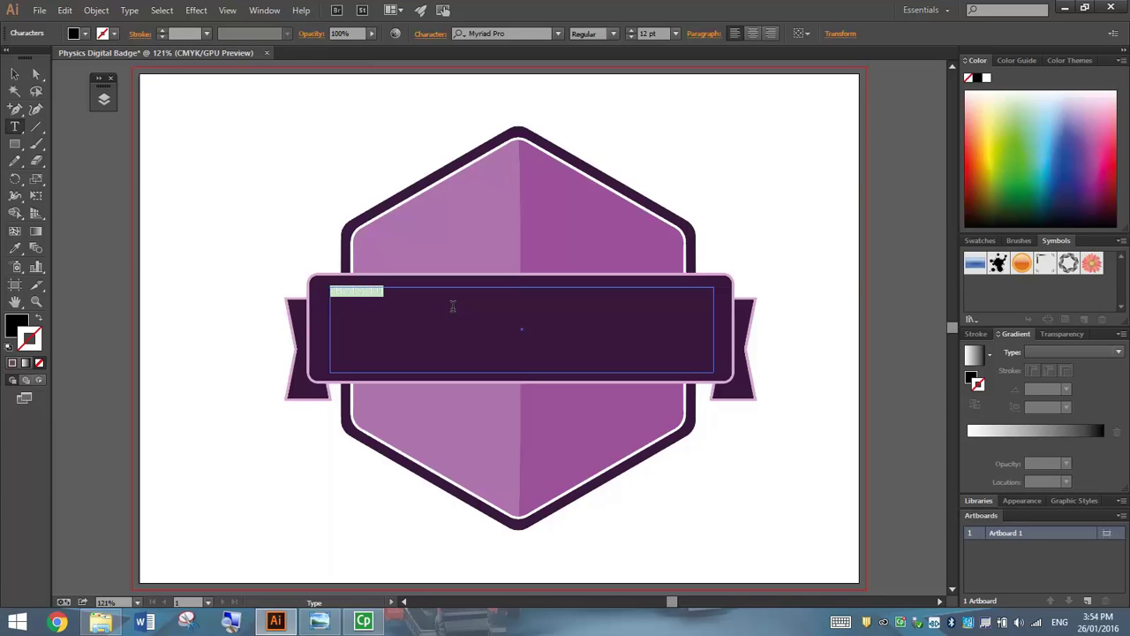
click(85, 35)
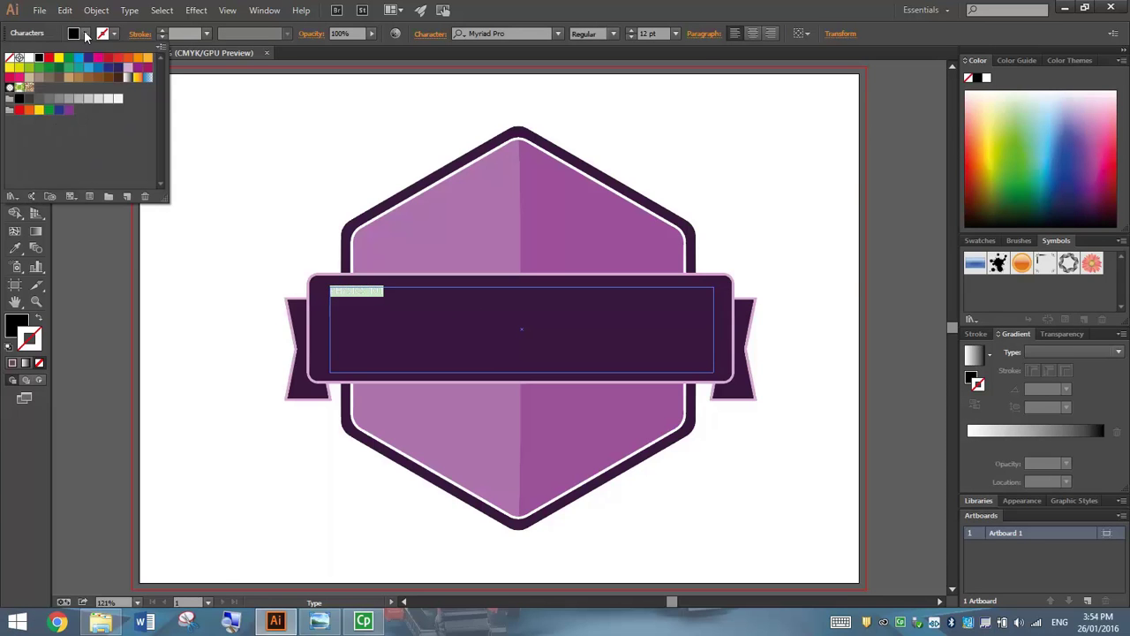
click(29, 58)
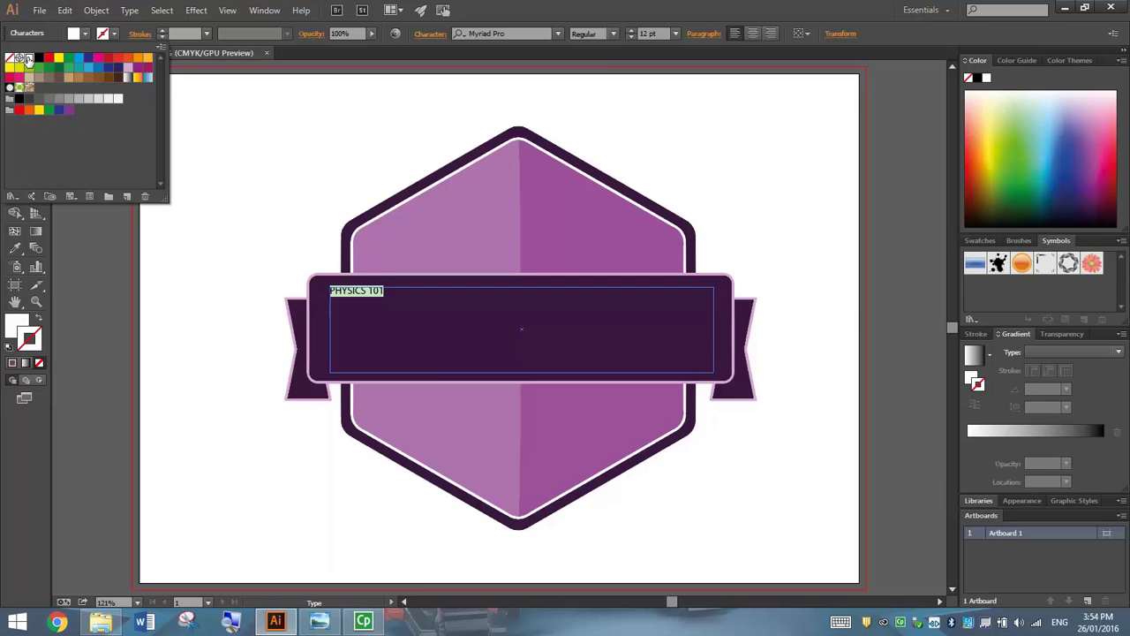
Set the text to Impact, 80 pt, centre-aligned.
click(557, 34)
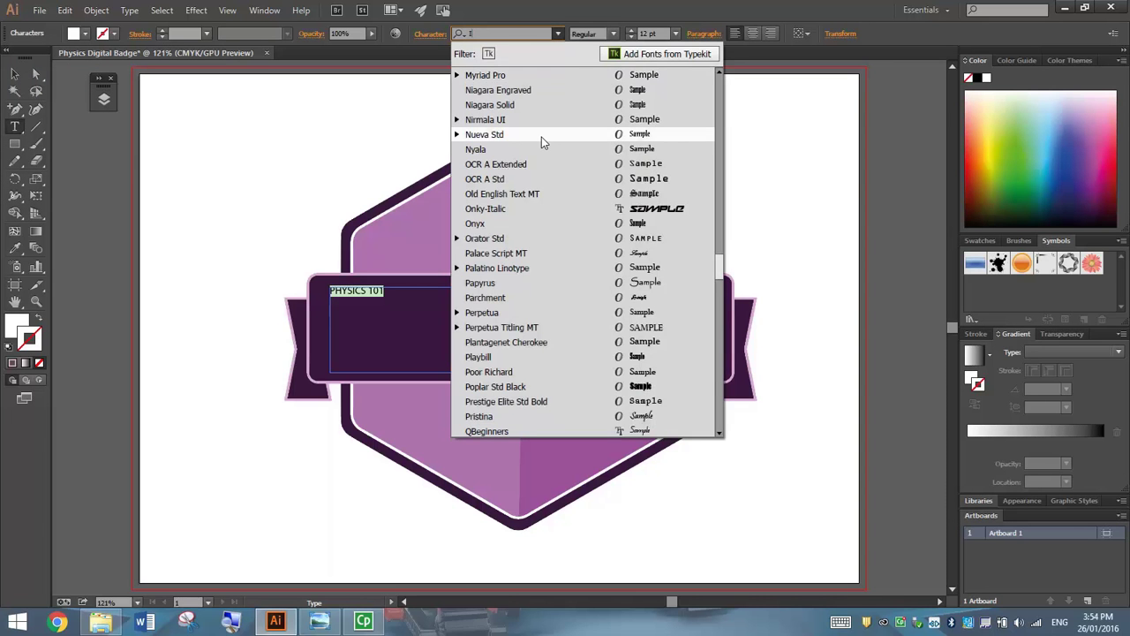
text(IMP)
click(479, 75)
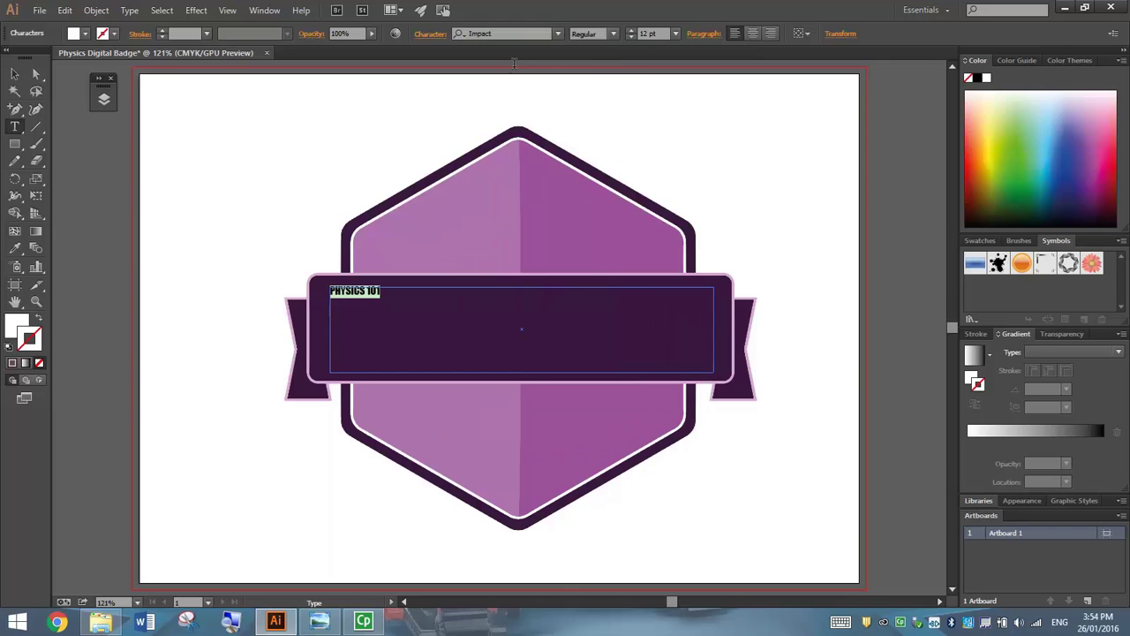
click(674, 34)
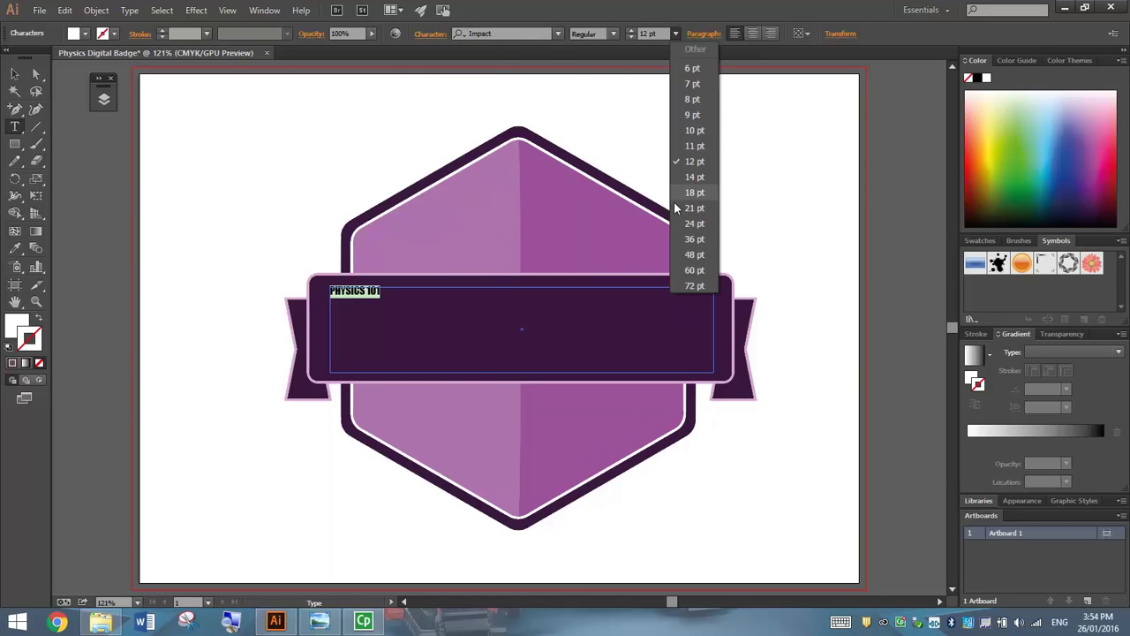
click(694, 280)
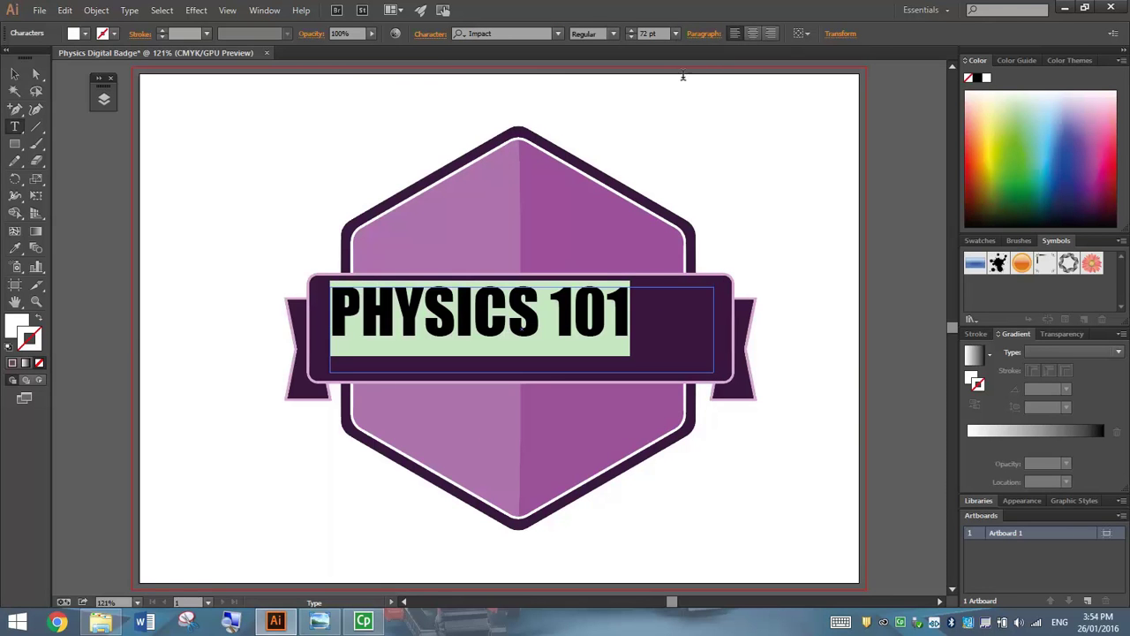
click(632, 32)
click(631, 33)
click(631, 32)
click(631, 33)
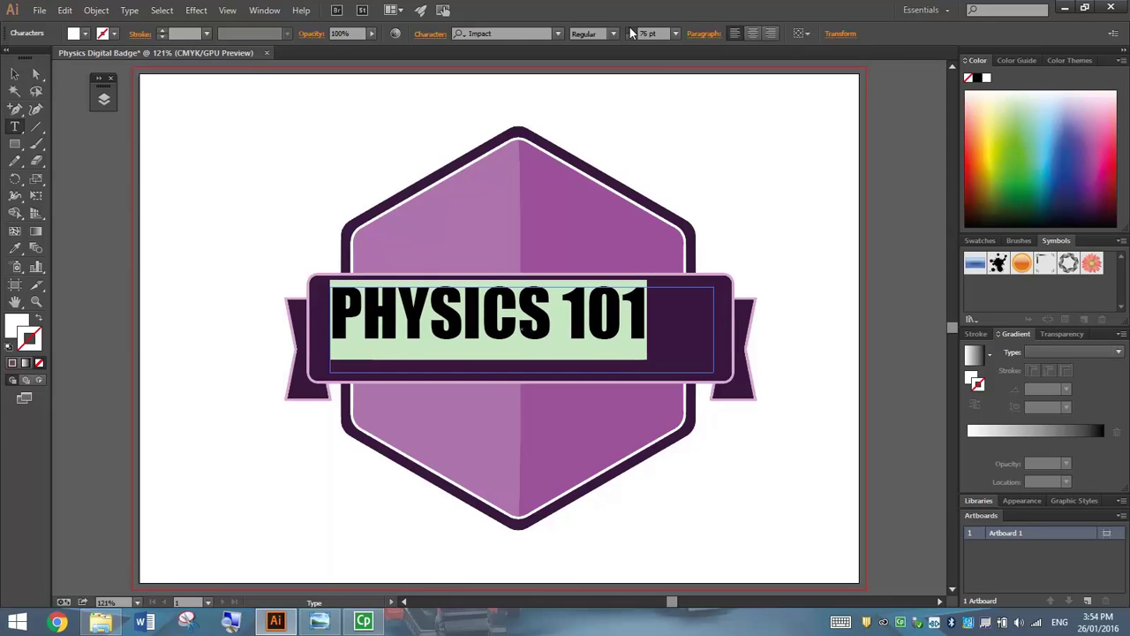
click(631, 33)
click(631, 33)
click(631, 33)
click(632, 33)
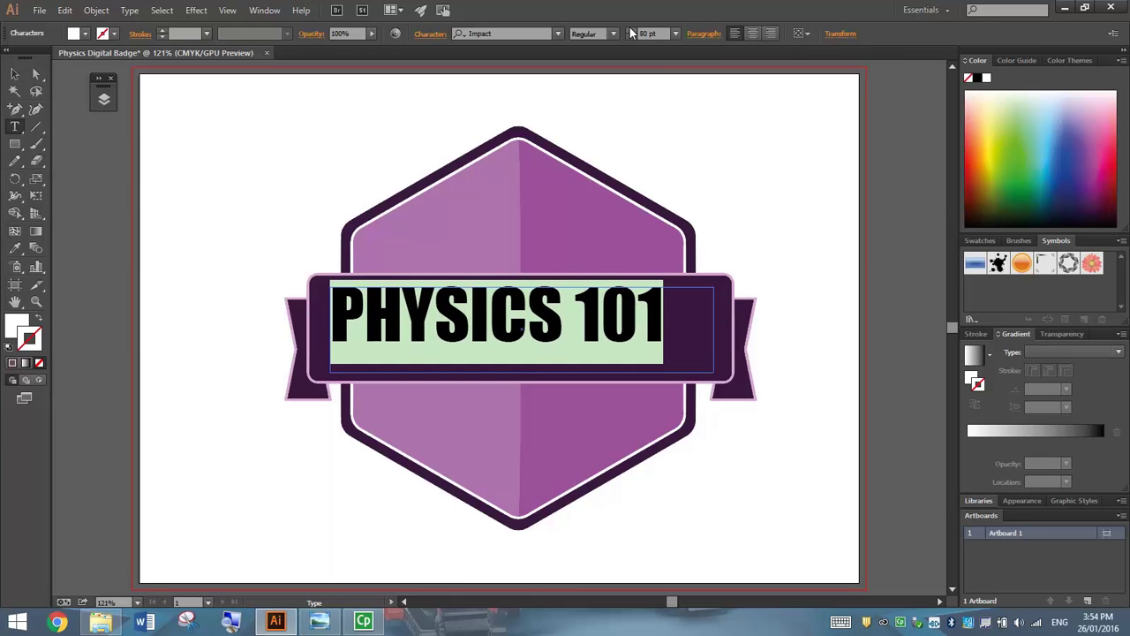
click(753, 33)
Move the PHYSICS 101 text frame down to sit in the middle of the banner.
click(15, 74)
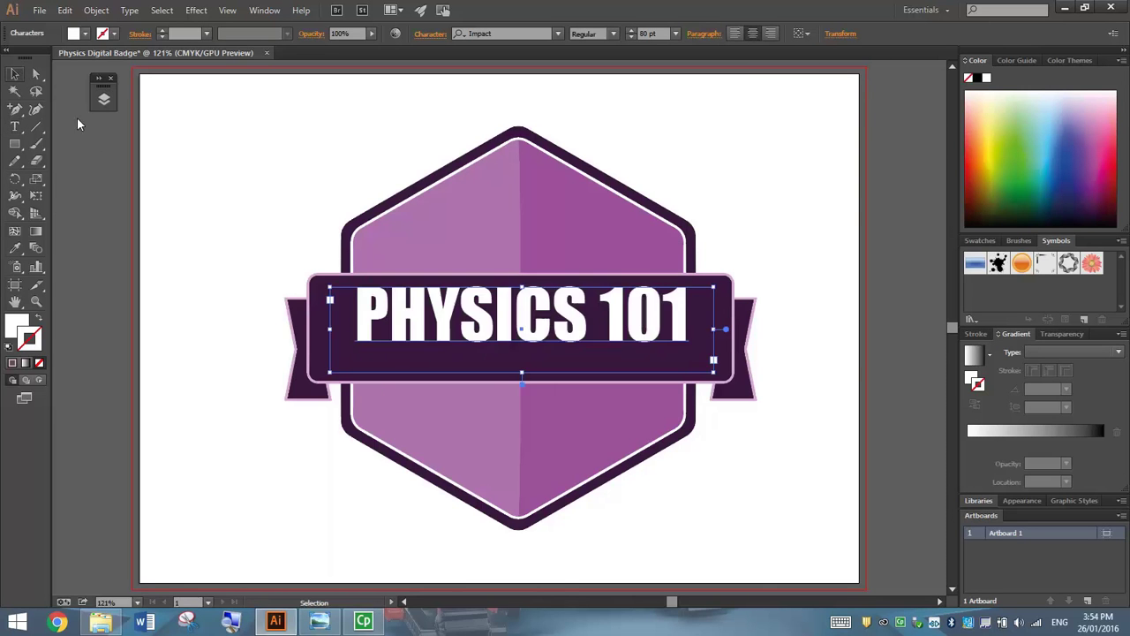
click(253, 197)
mouse_move(521, 328)
mouse_down()
mouse_move(561, 342)
mouse_move(524, 348)
mouse_up()
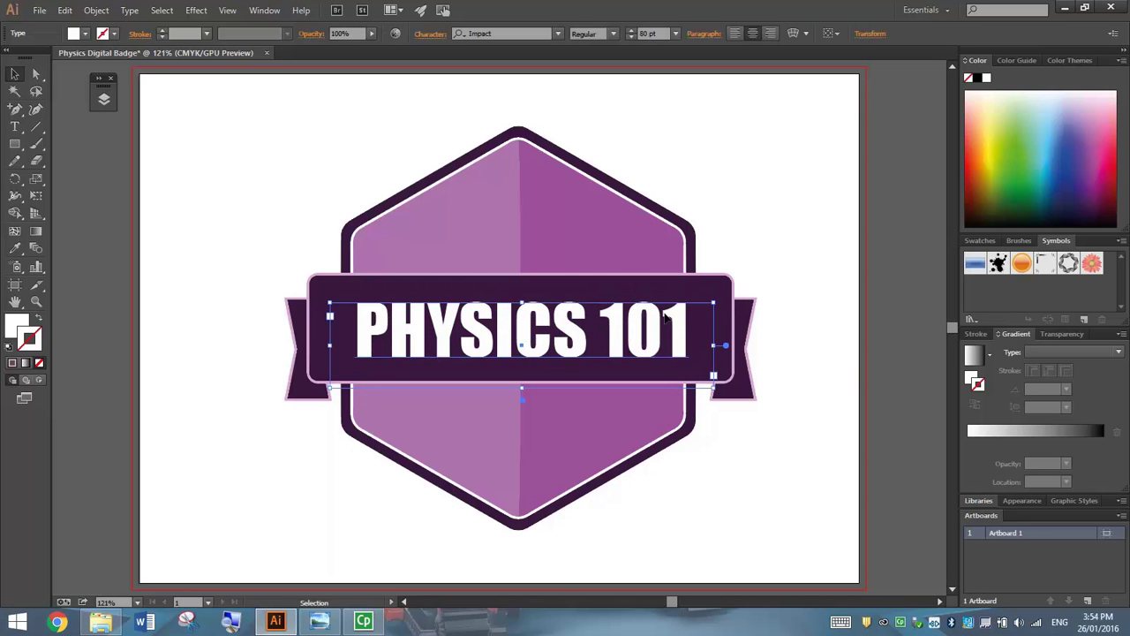
key(Up)
key(Up)
key(Right)
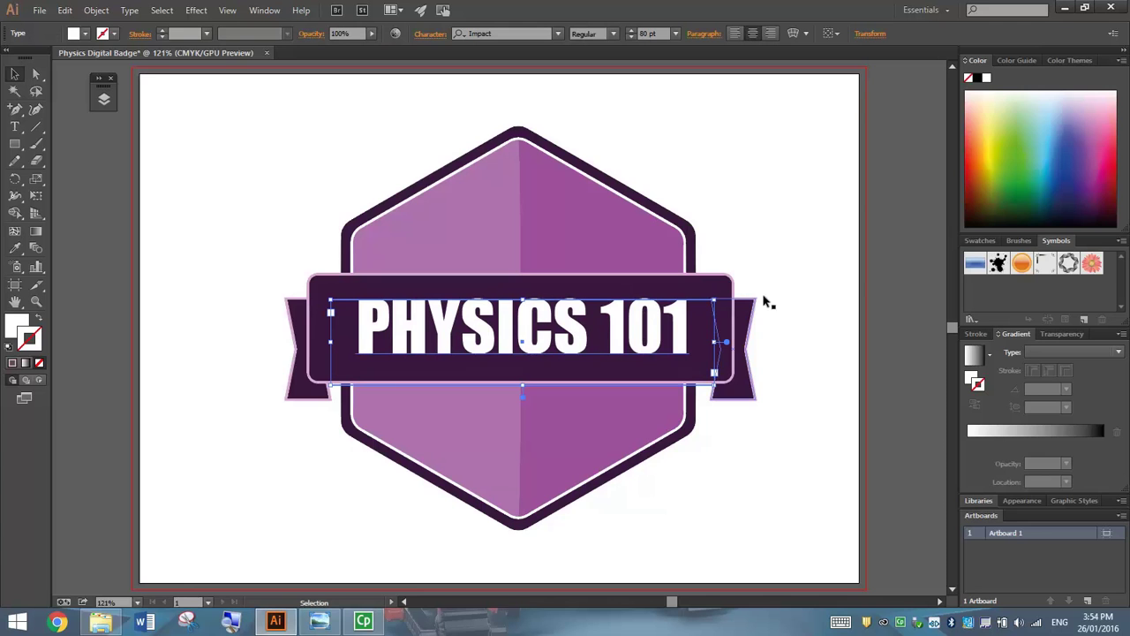
click(796, 261)
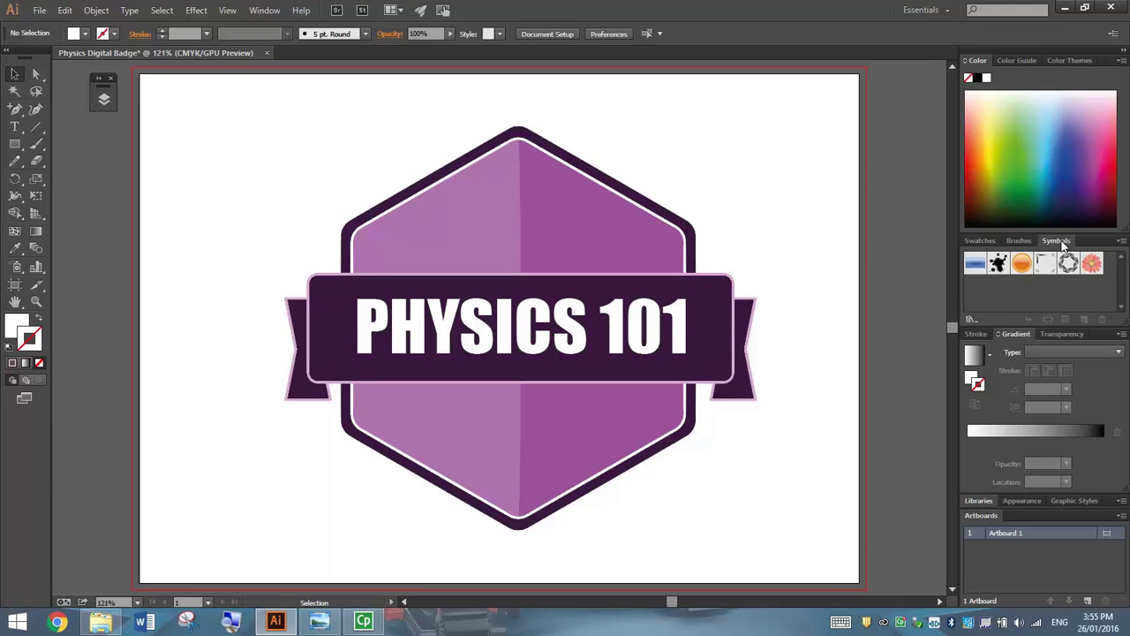
Drag the Symbols panel out of the dock and enlarge it.
drag(1064, 242, 770, 97)
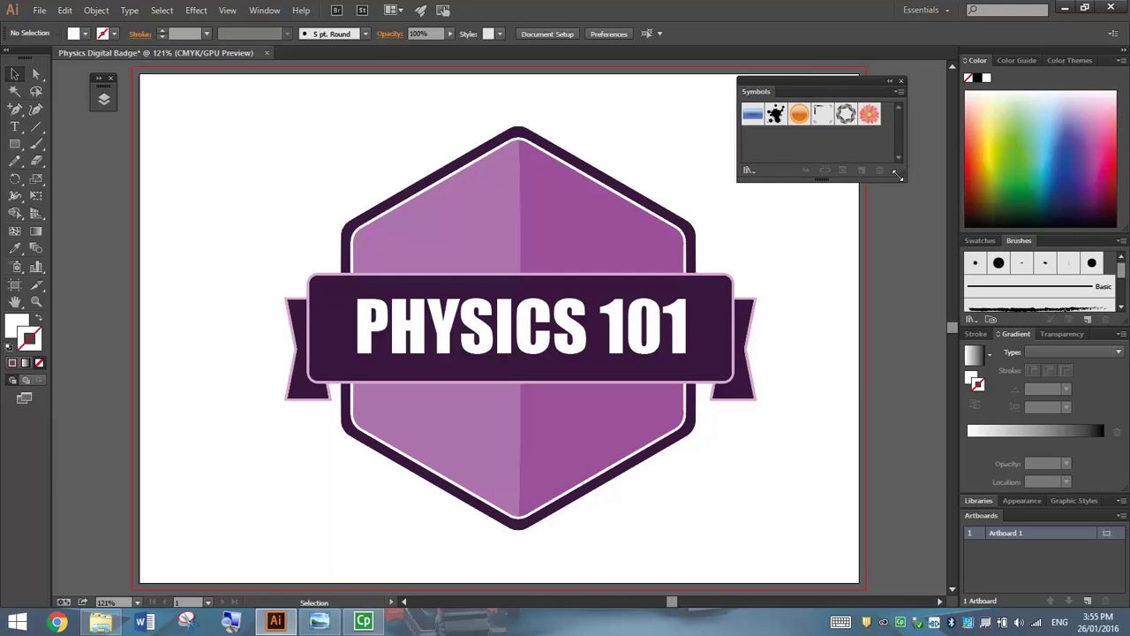
drag(905, 175, 912, 234)
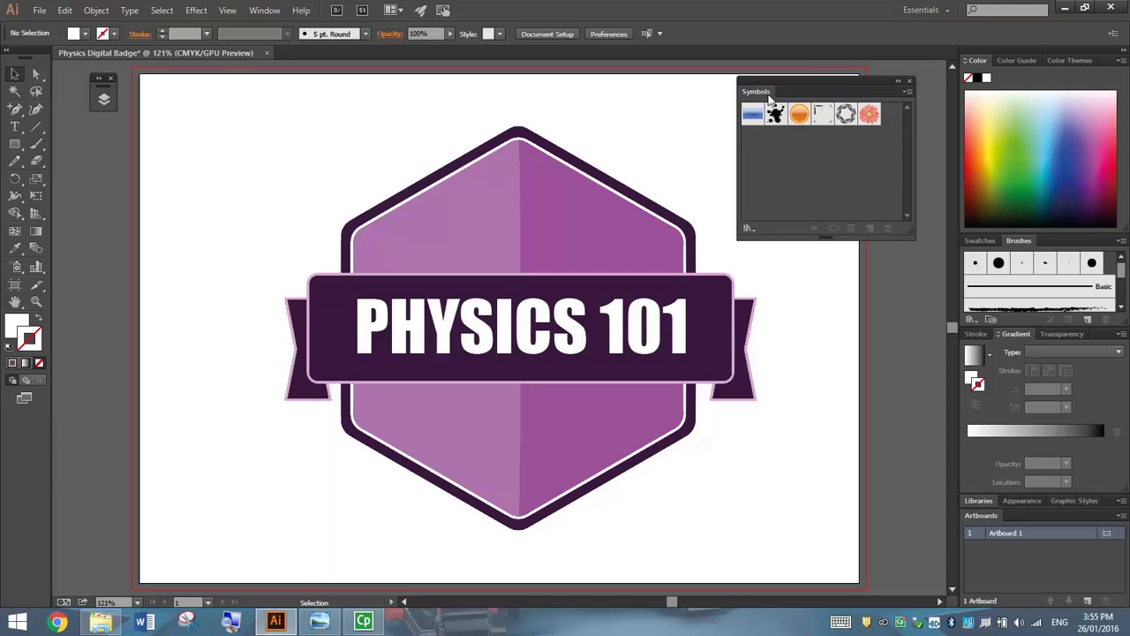
click(264, 9)
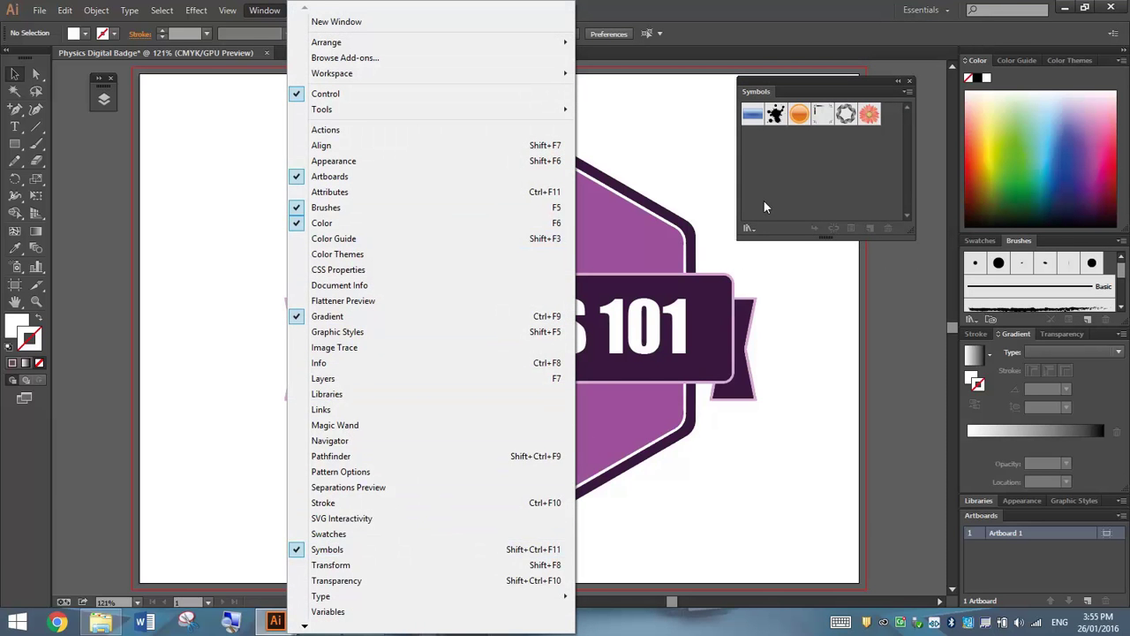
click(793, 162)
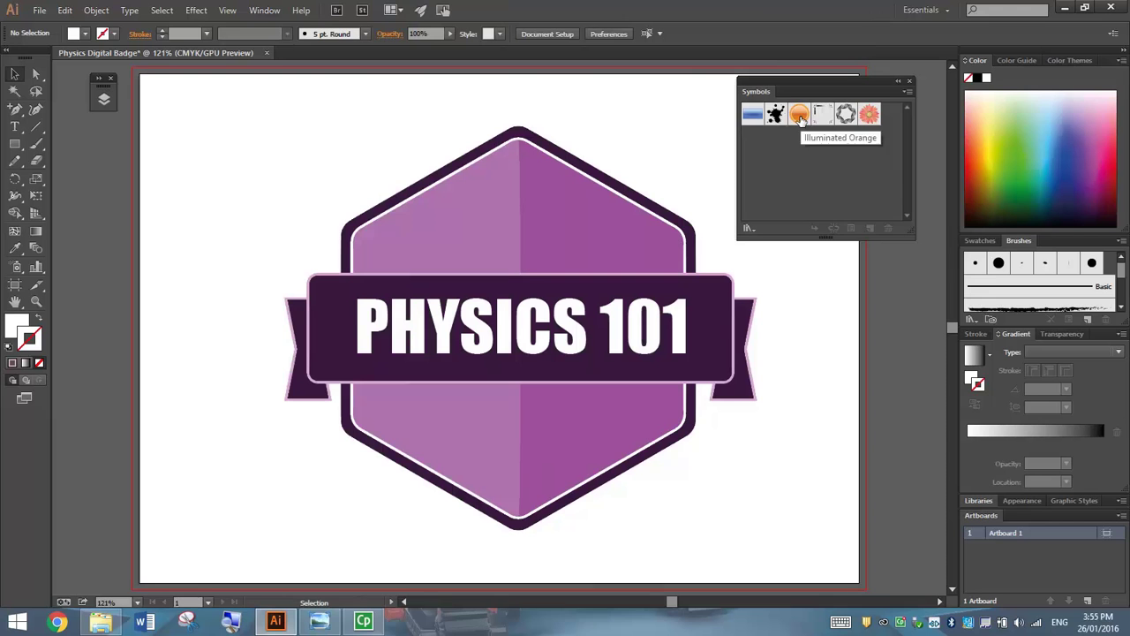
Place an Illuminated Orange symbol on the badge, then delete it.
click(799, 122)
drag(521, 188, 545, 231)
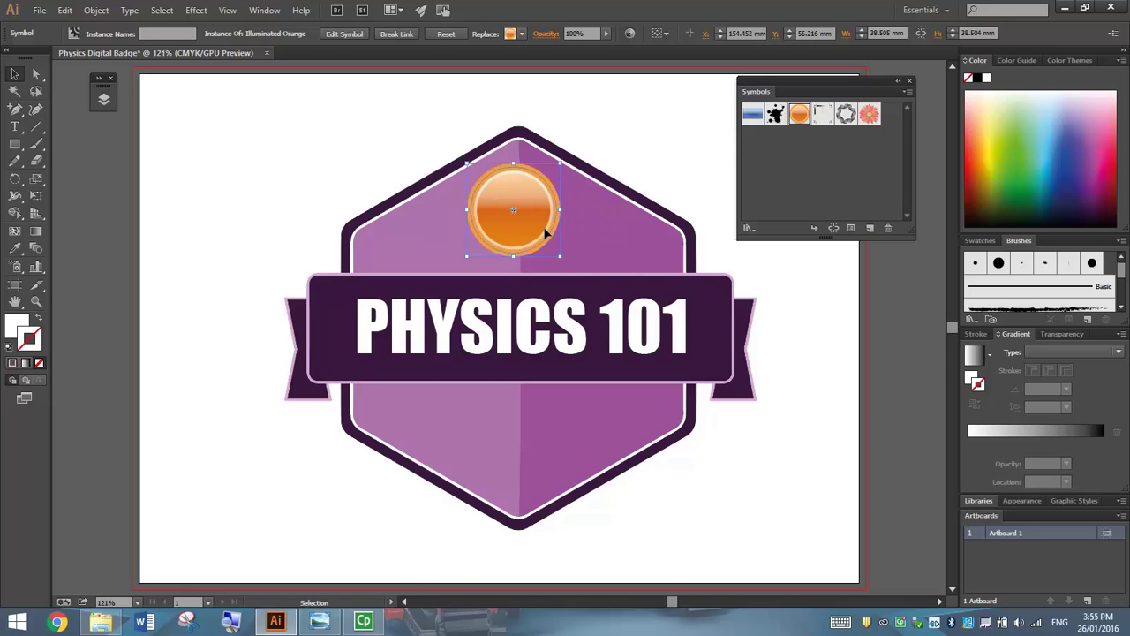
key(Delete)
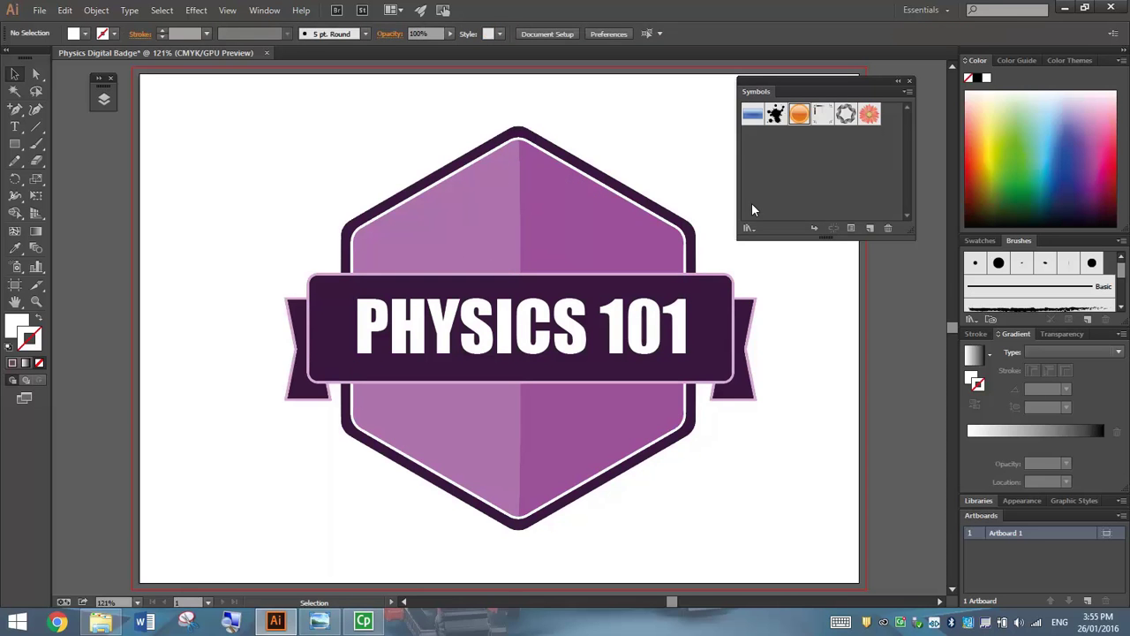
Drag the Atom 2 and Flask symbols from the Mad Science library onto the artboard.
click(747, 229)
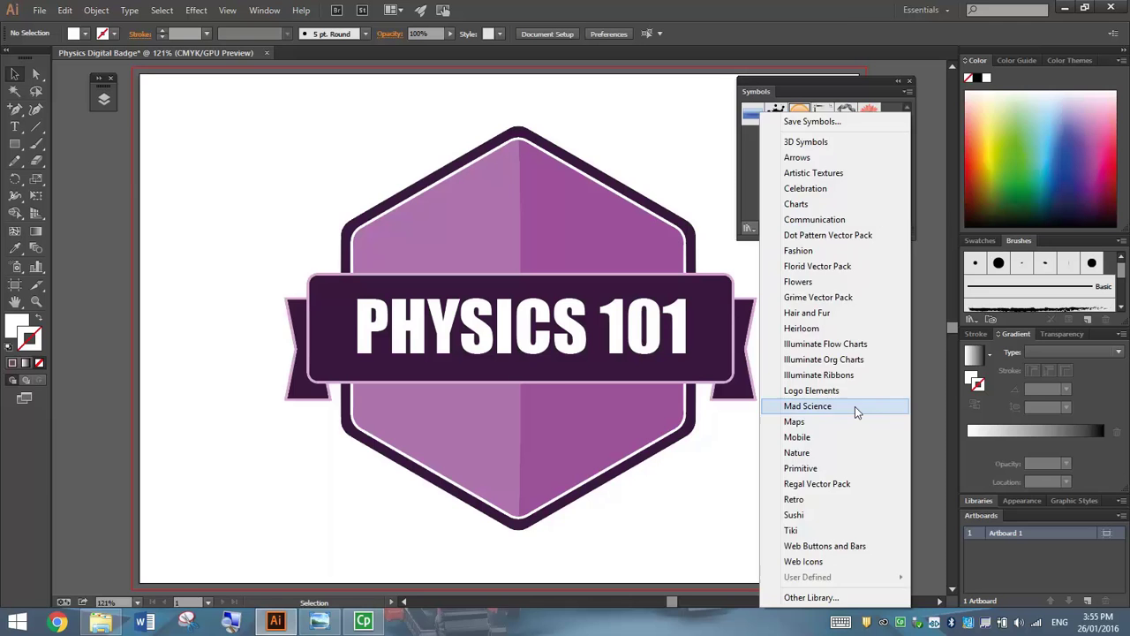
click(855, 406)
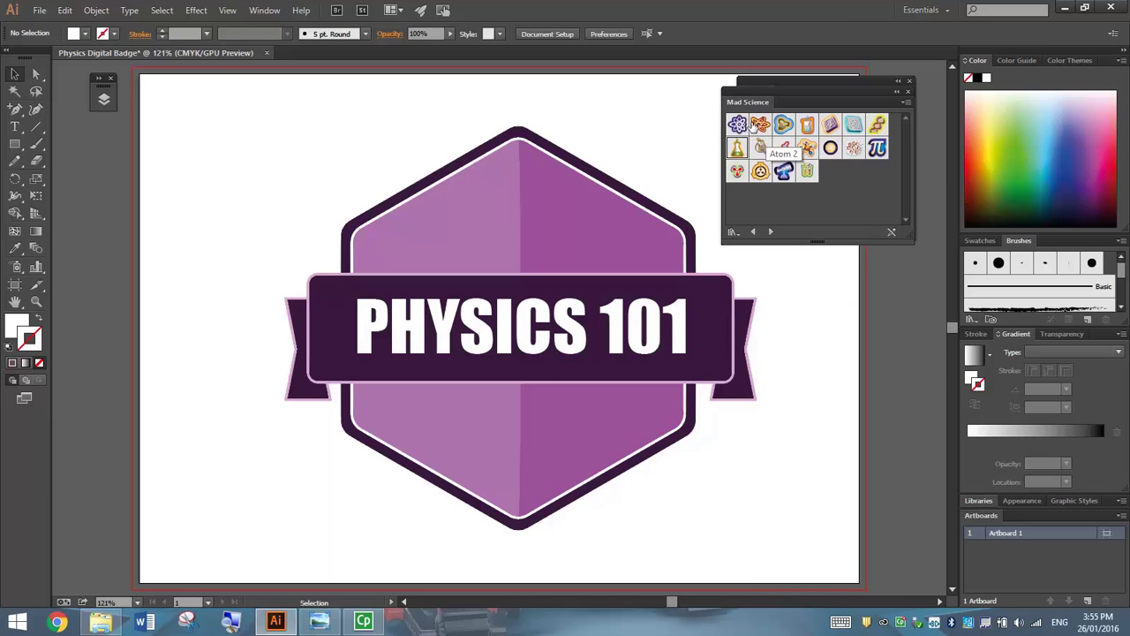
drag(737, 123, 249, 148)
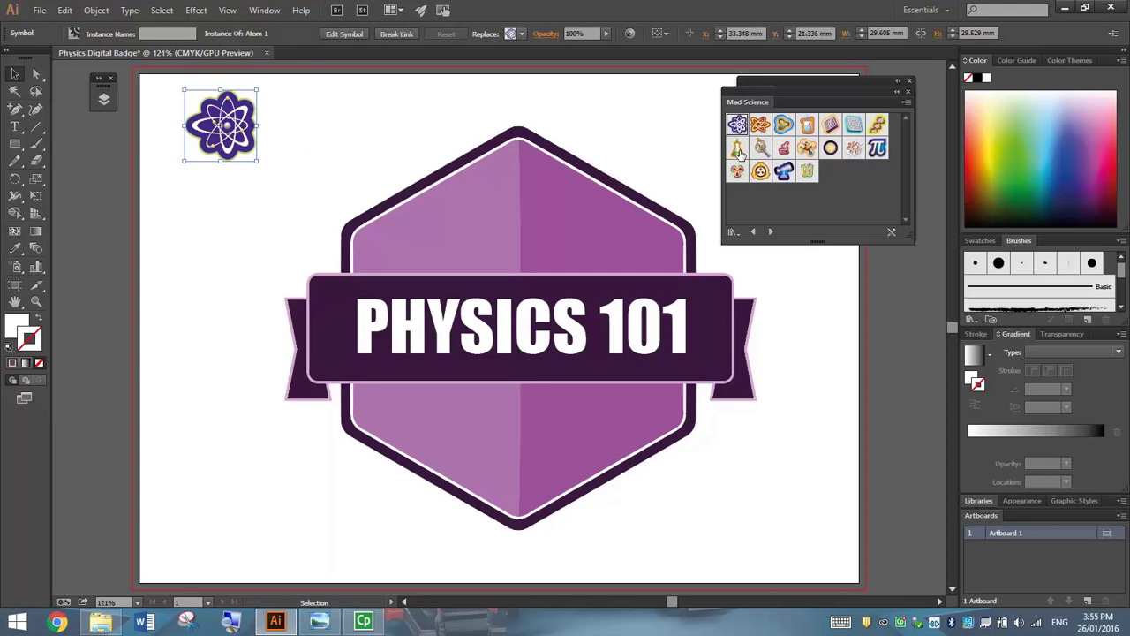
drag(731, 149, 212, 258)
click(909, 91)
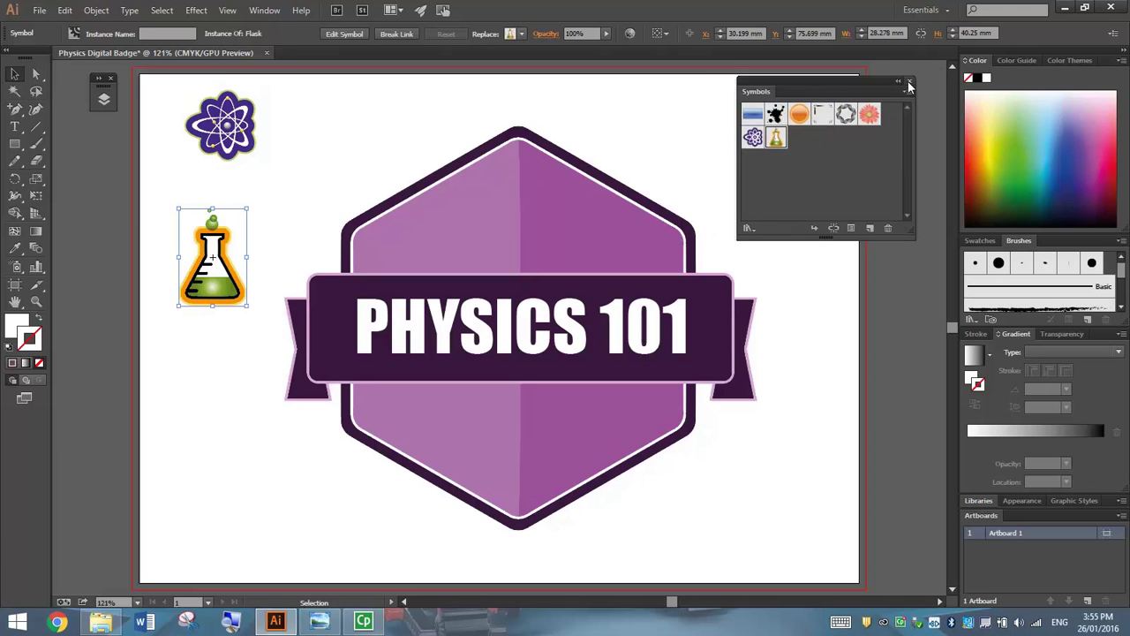
click(909, 82)
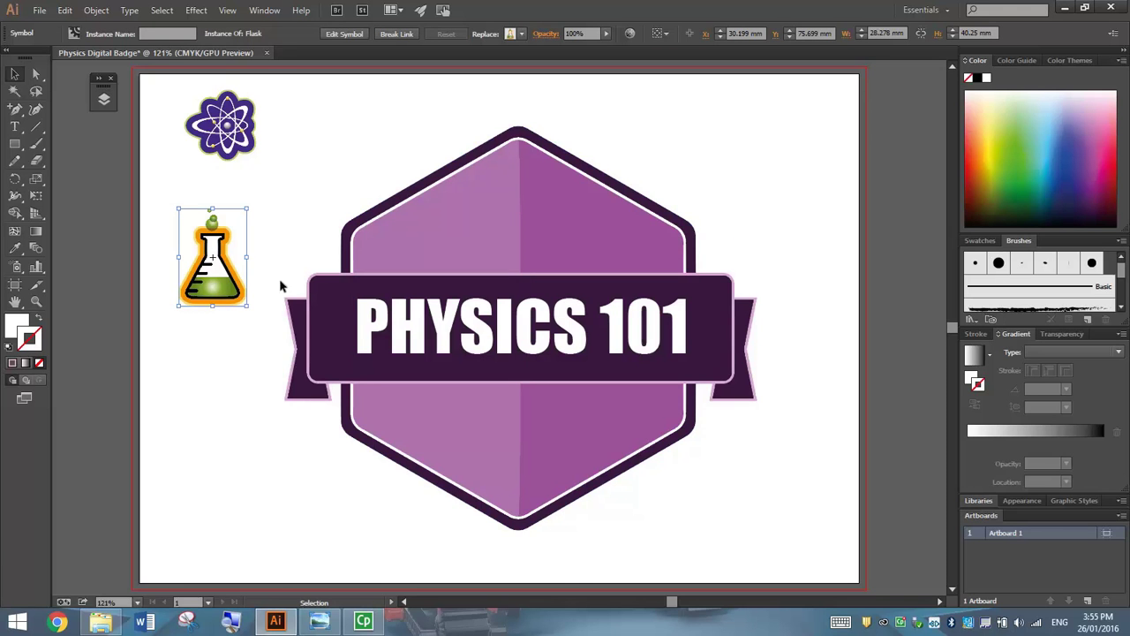
Move the flask below the PHYSICS 101 banner and shrink it to about 22.91 × 32.61 mm.
drag(247, 263, 543, 496)
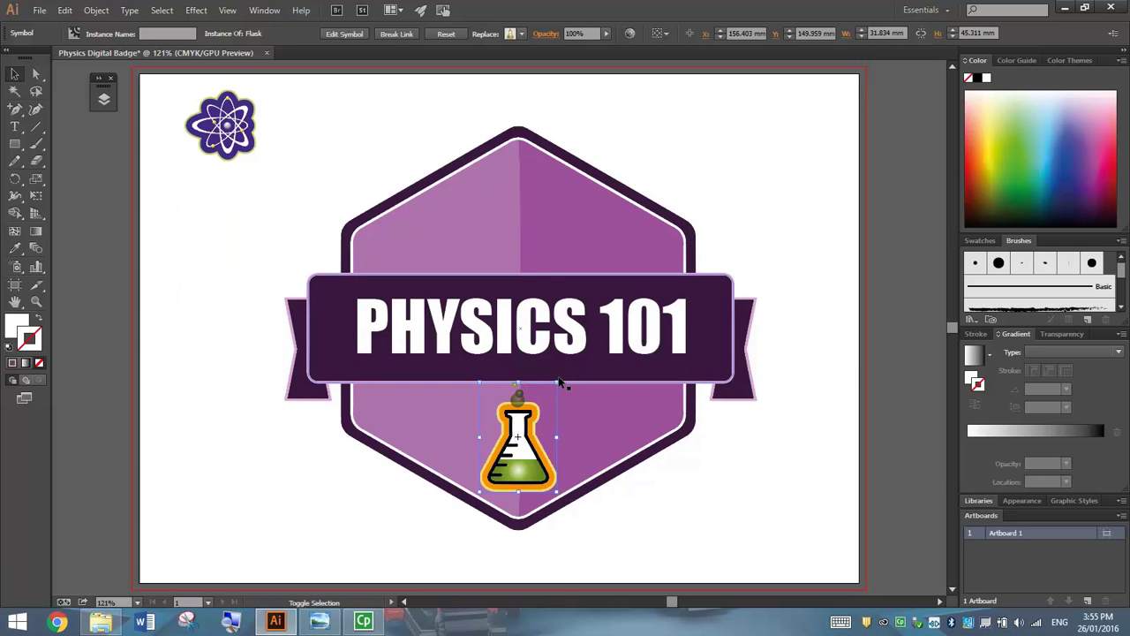
mouse_move(557, 382)
mouse_down()
mouse_move(530, 416)
mouse_move(546, 397)
mouse_up()
mouse_move(529, 459)
mouse_down()
mouse_move(560, 477)
mouse_move(535, 471)
mouse_up()
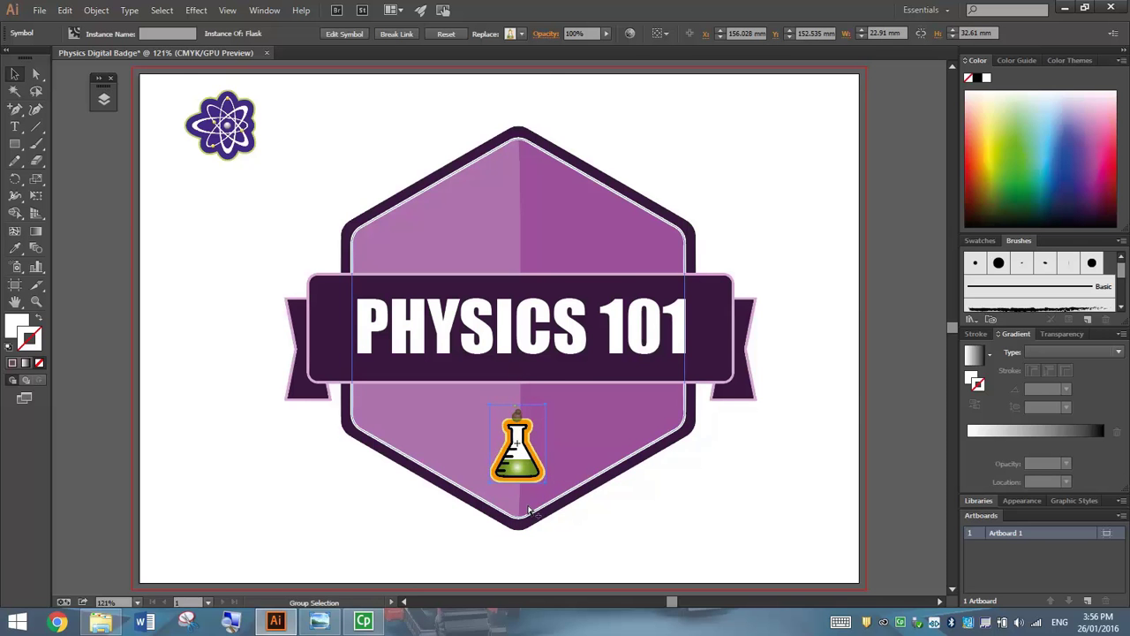
Inside the flask group, delete the bubbles above the neck and the orange outline.
scroll(530, 509, up, 3)
scroll(529, 510, up, 1)
click(590, 270)
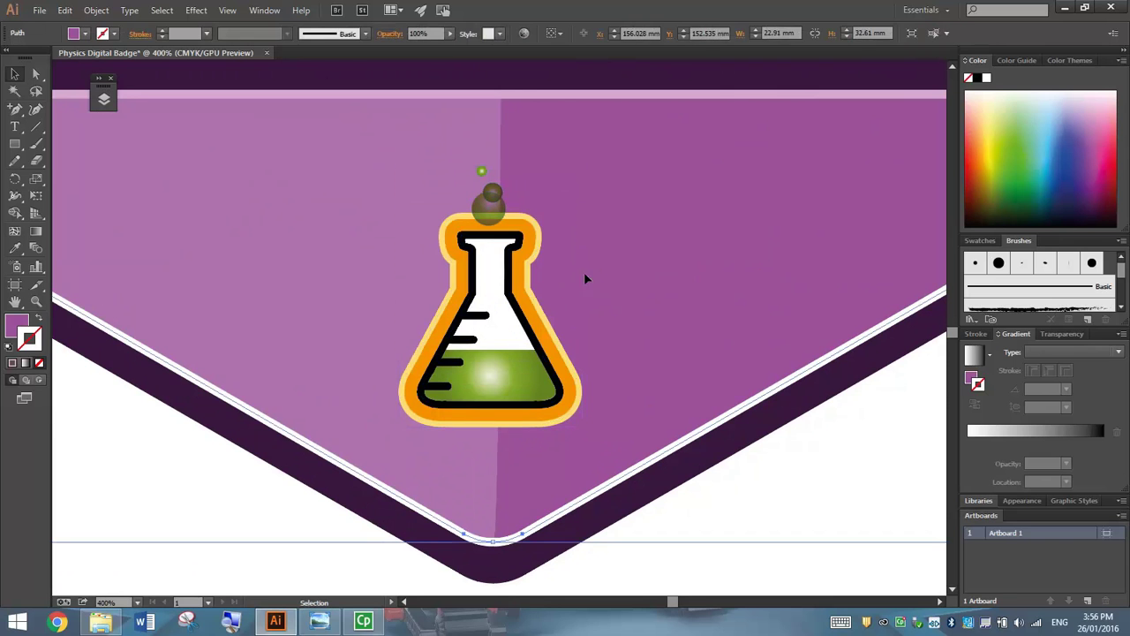
double_click(520, 267)
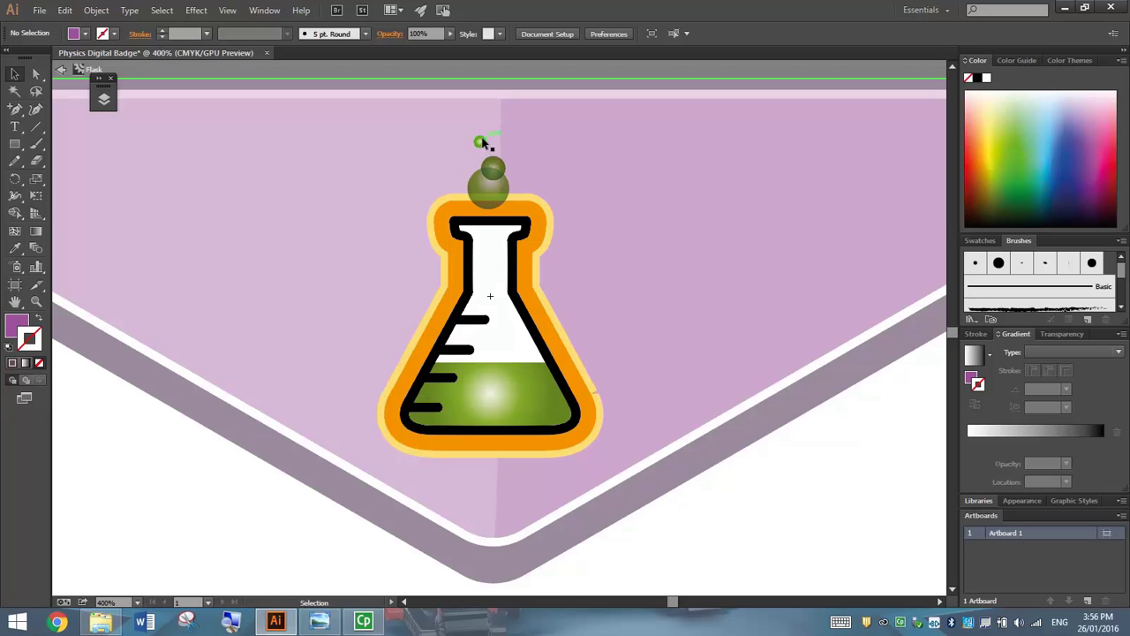
drag(481, 139, 481, 181)
key(ctrl+shift+a)
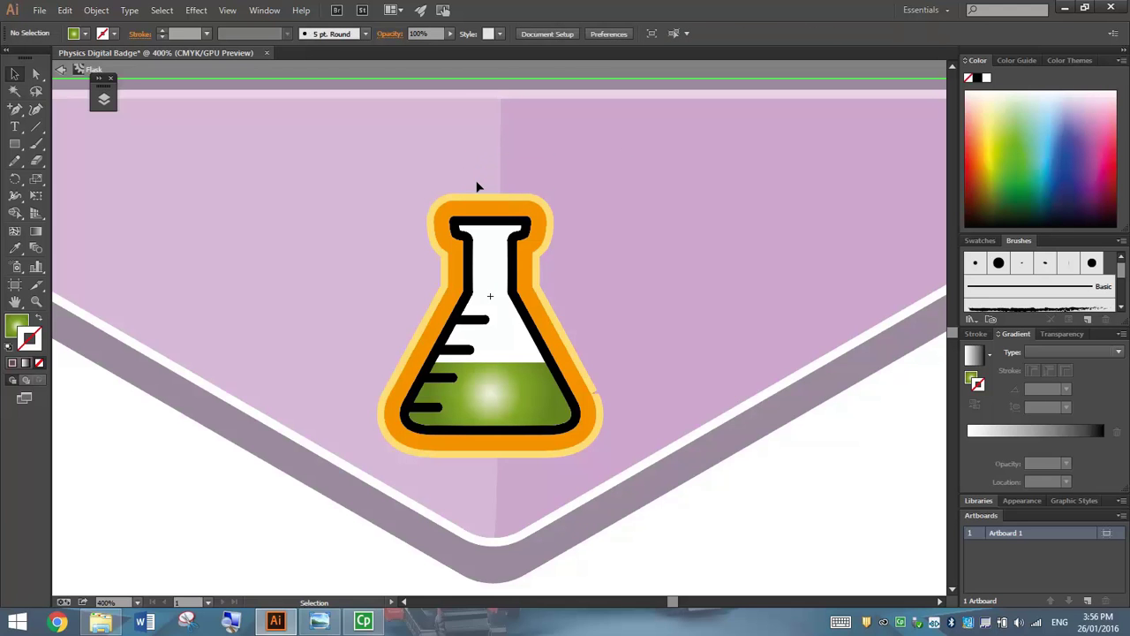
click(469, 202)
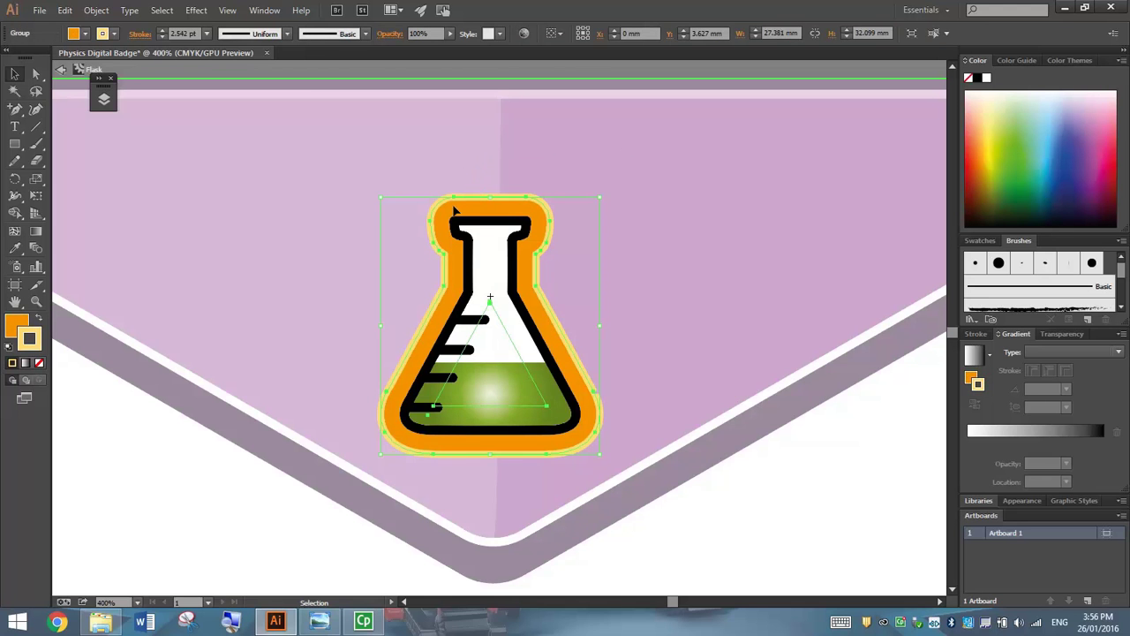
key(Delete)
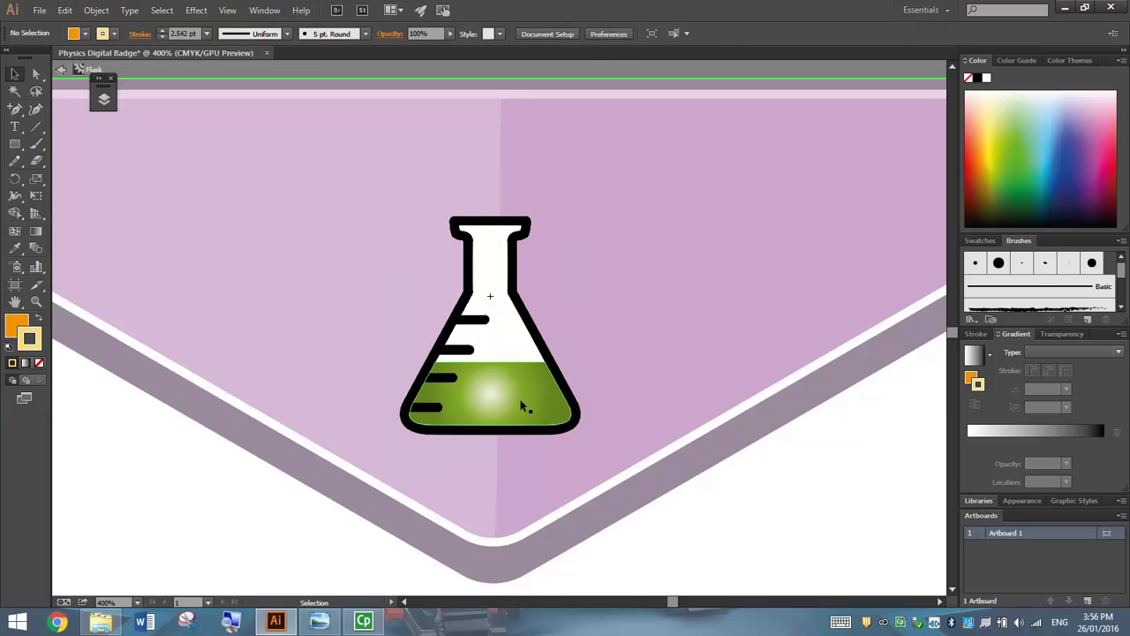
Delete the flask's green liquid shape and return up one editing level.
click(500, 404)
double_click(498, 403)
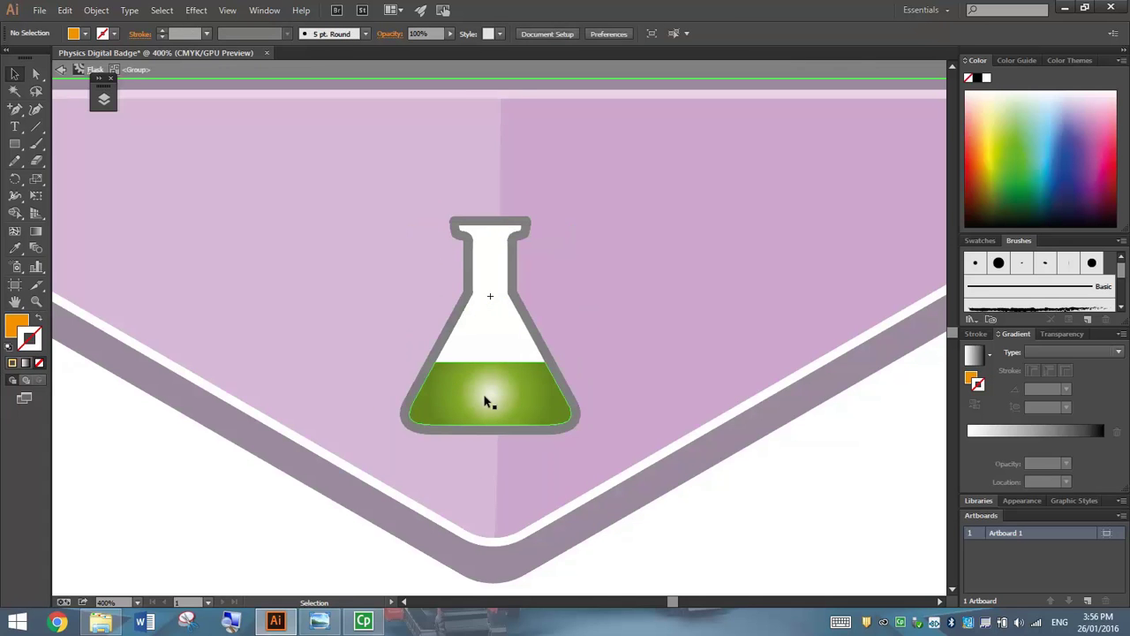
key(Delete)
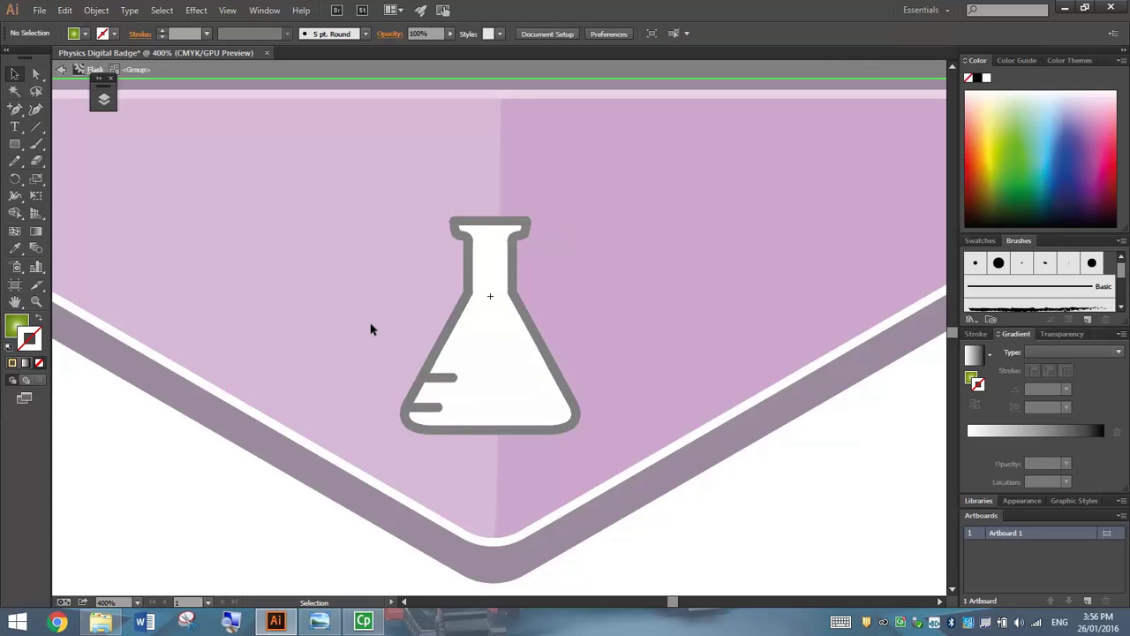
click(61, 69)
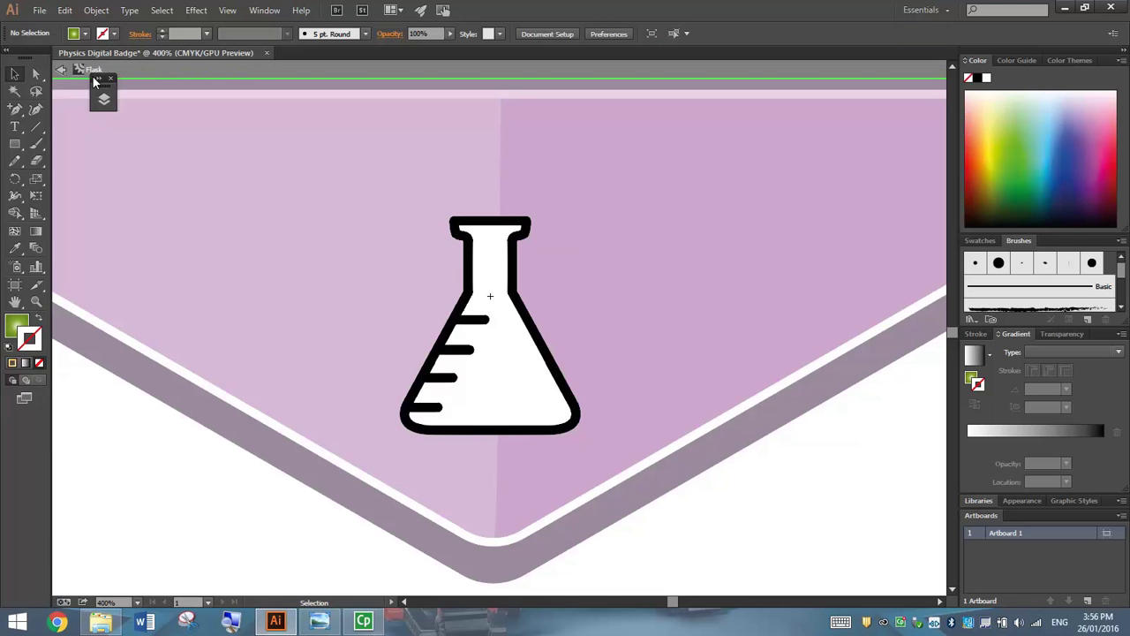
drag(95, 82, 71, 182)
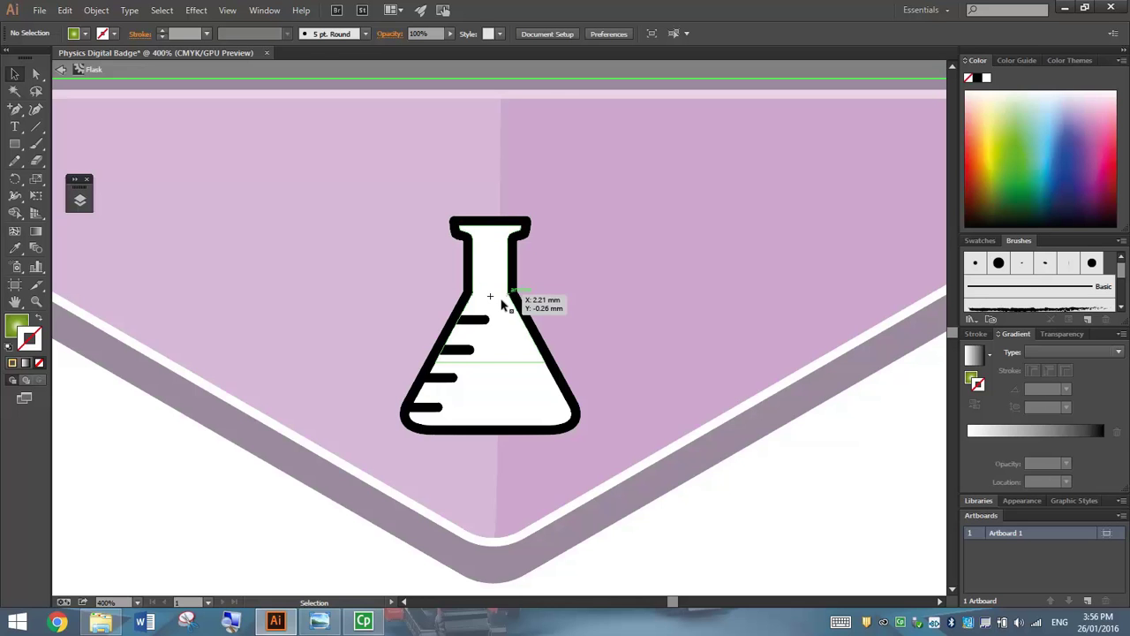
Draw small white-filled circles above the flask neck as bubbles with the Ellipse Tool.
click(14, 144)
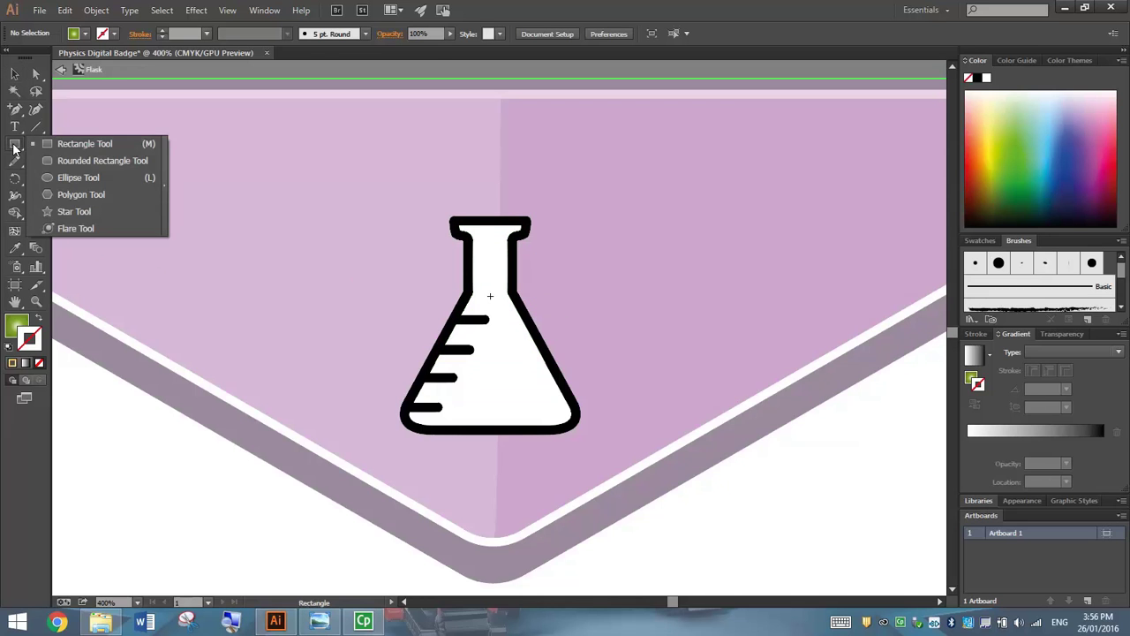
click(108, 177)
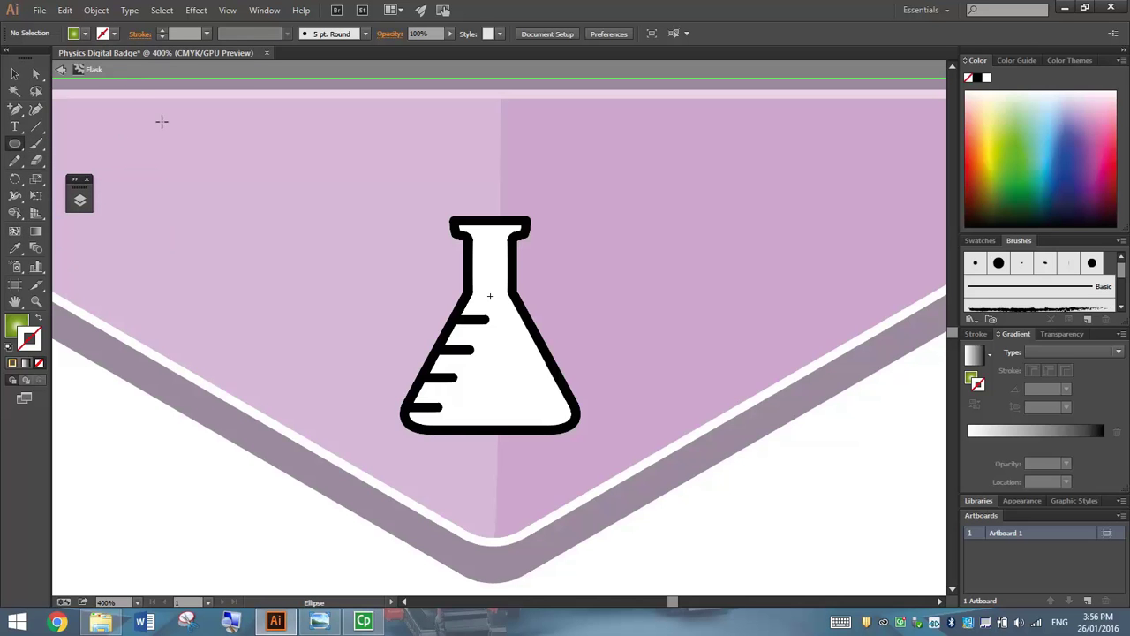
click(84, 34)
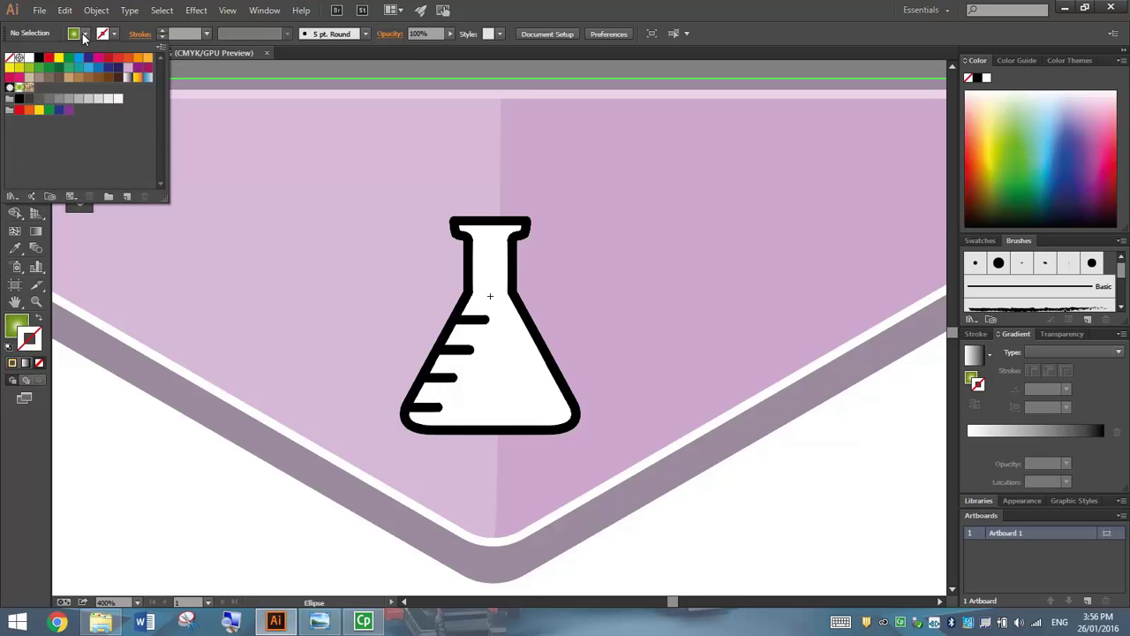
click(30, 59)
click(651, 7)
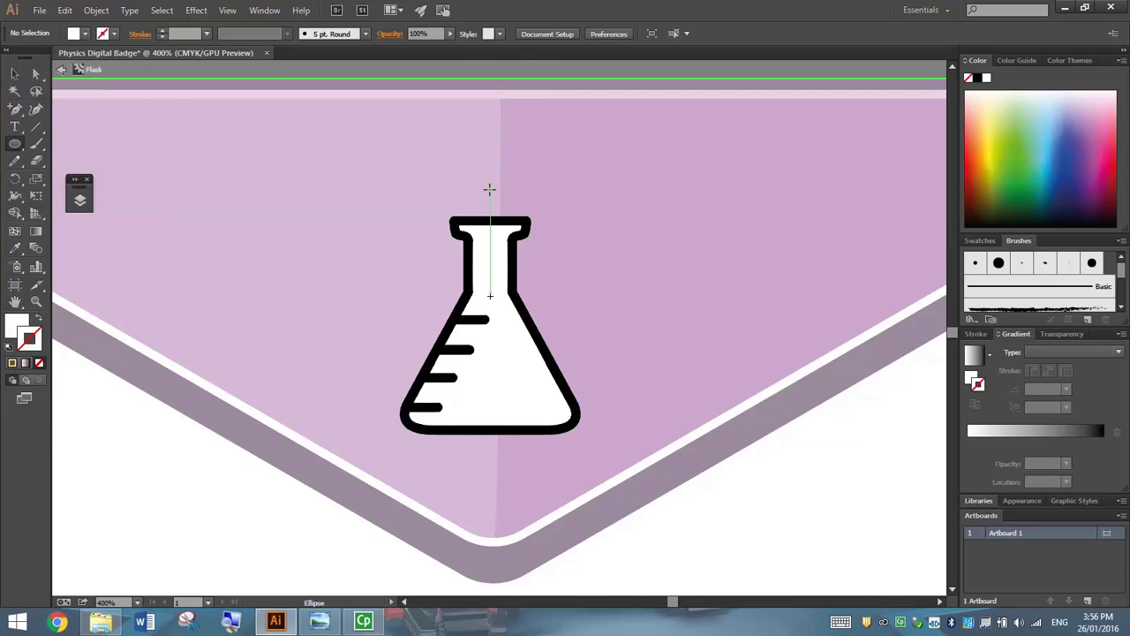
drag(479, 182, 493, 162)
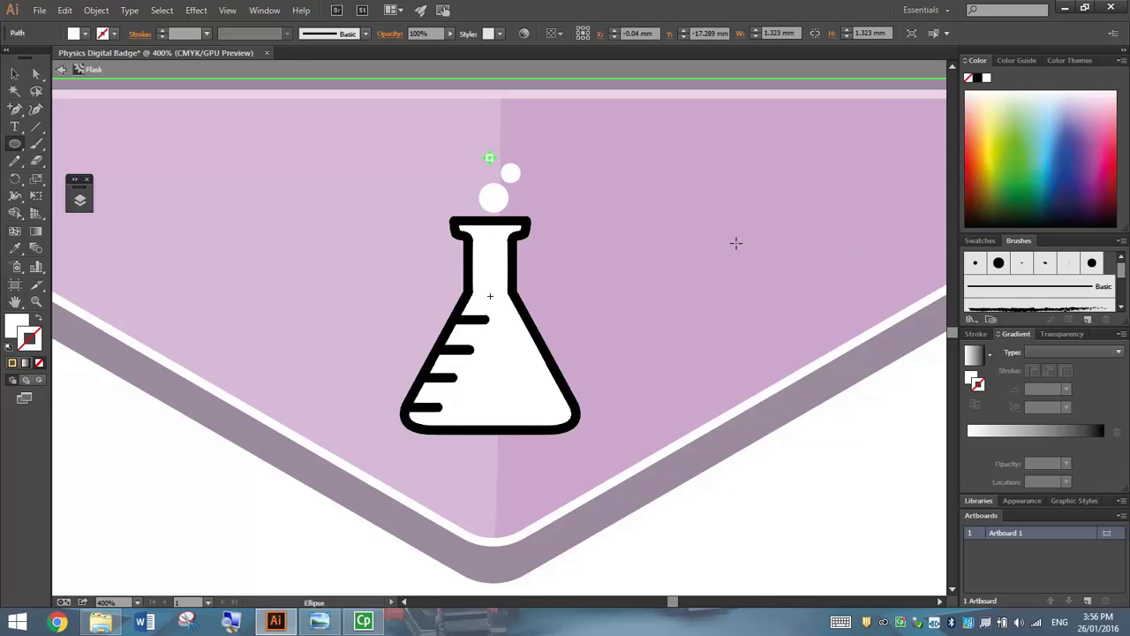
click(14, 74)
click(92, 412)
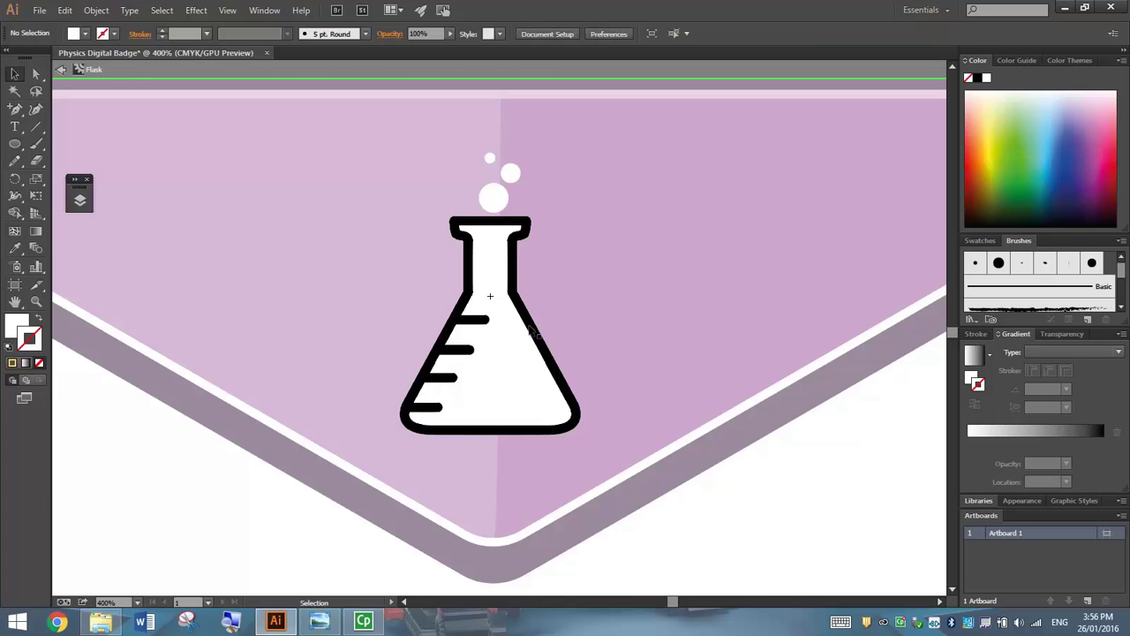
Recolour the flask's outline pink and its four tick marks light pink.
click(530, 241)
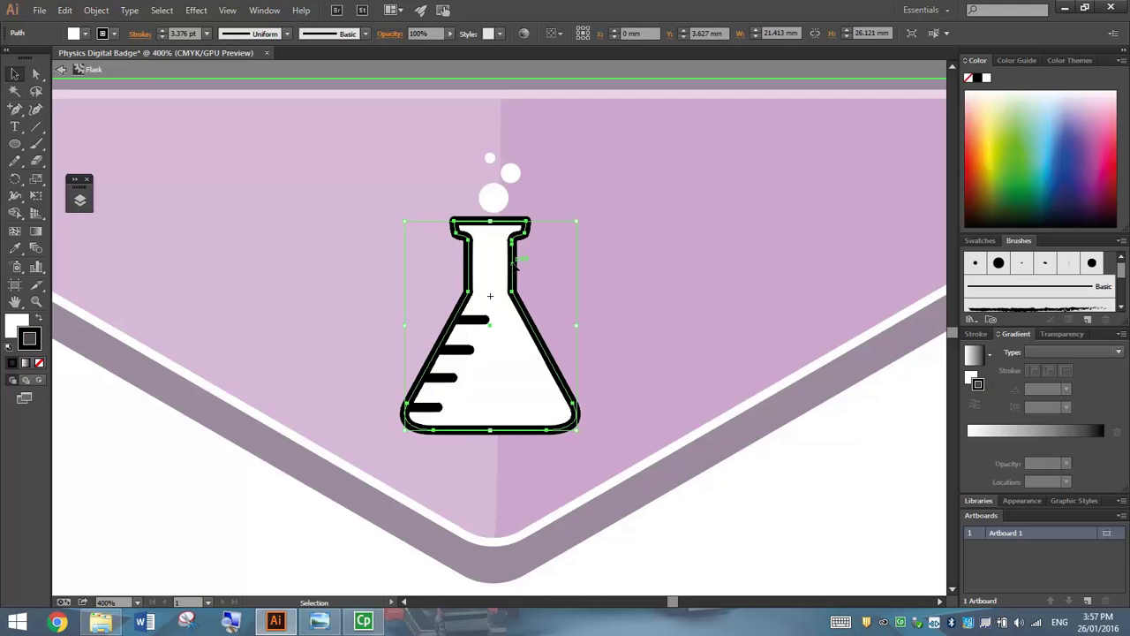
click(115, 34)
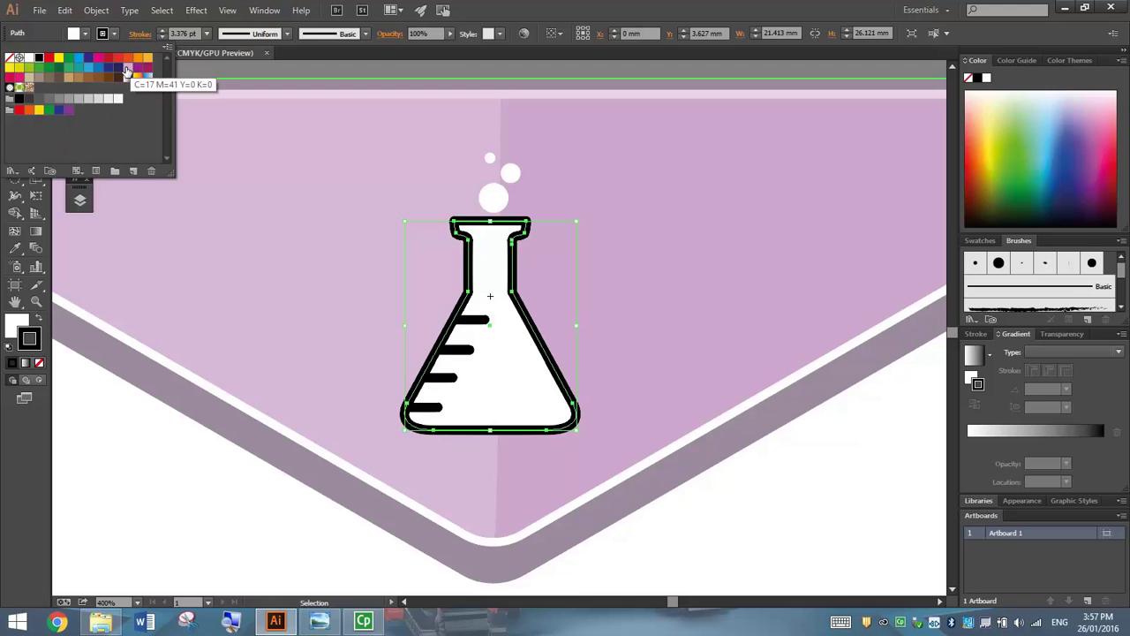
click(126, 70)
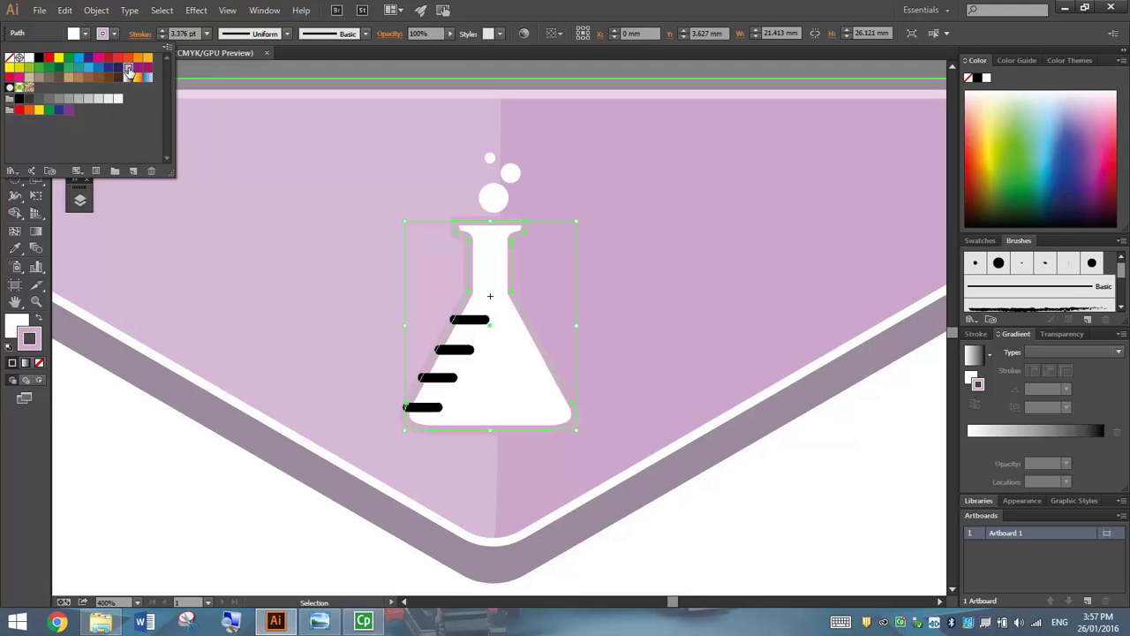
click(468, 322)
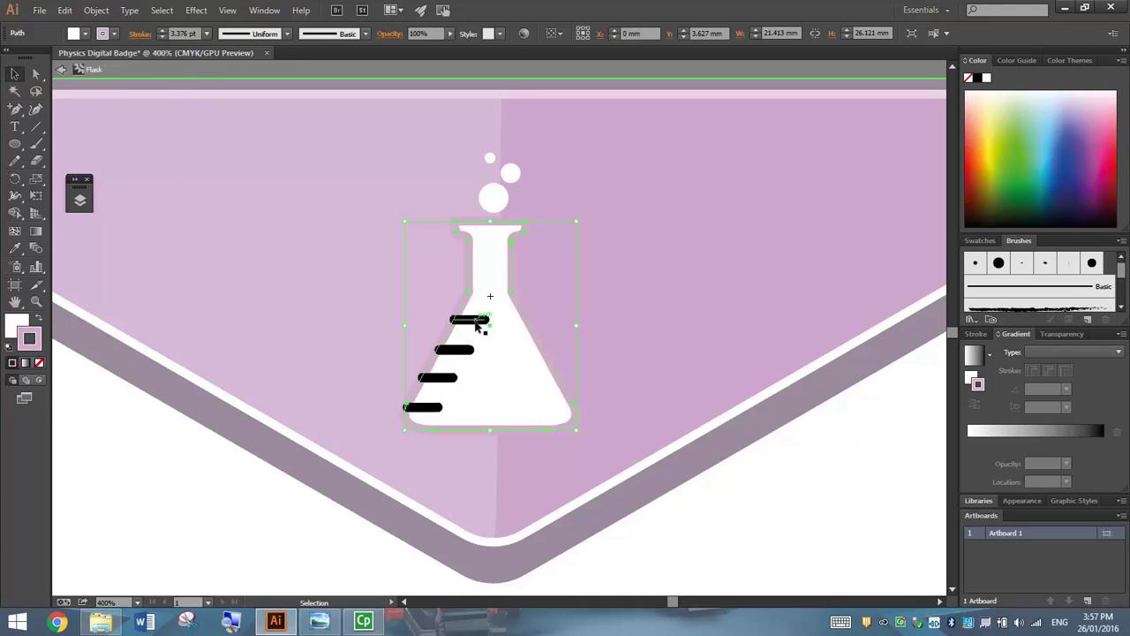
click(439, 380)
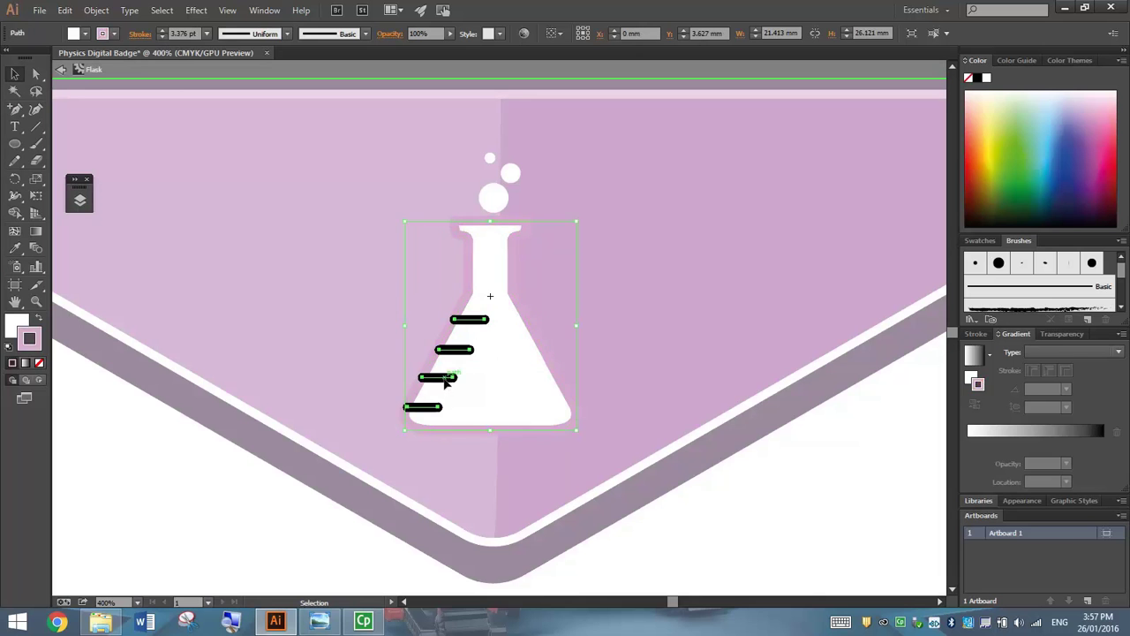
click(113, 35)
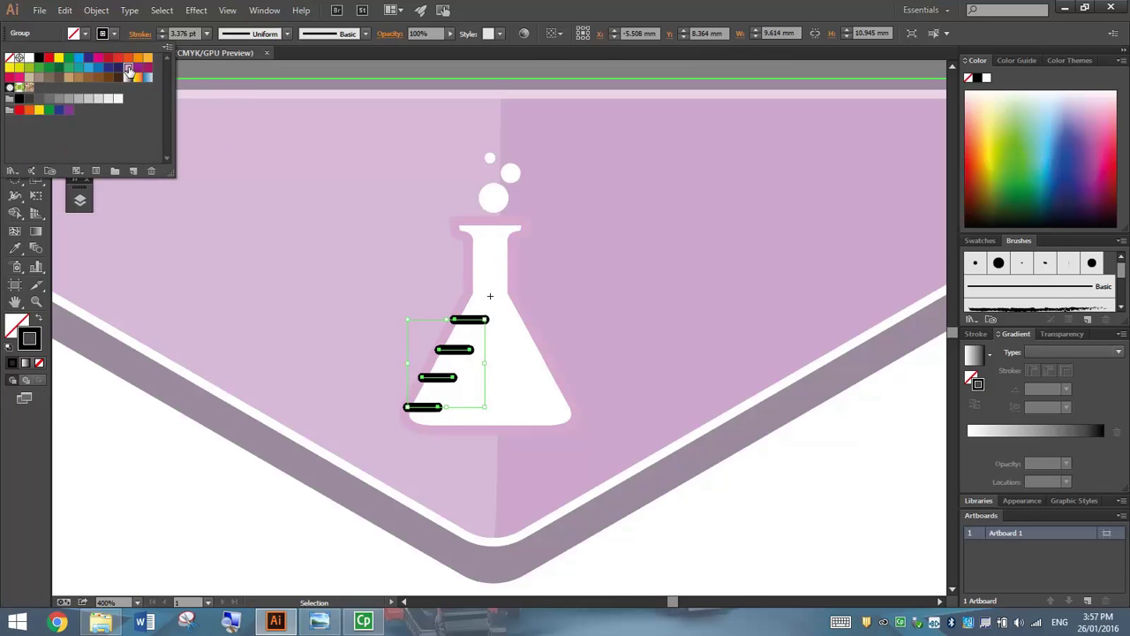
click(128, 67)
click(303, 160)
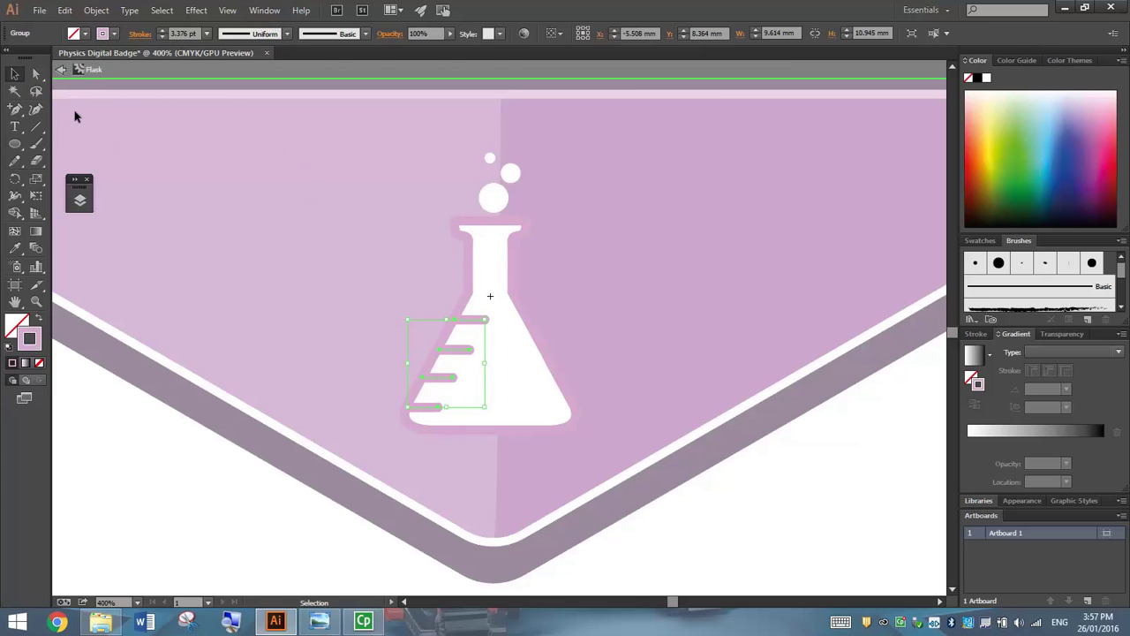
Exit isolation mode and shift the atom symbol slightly to the right.
click(61, 70)
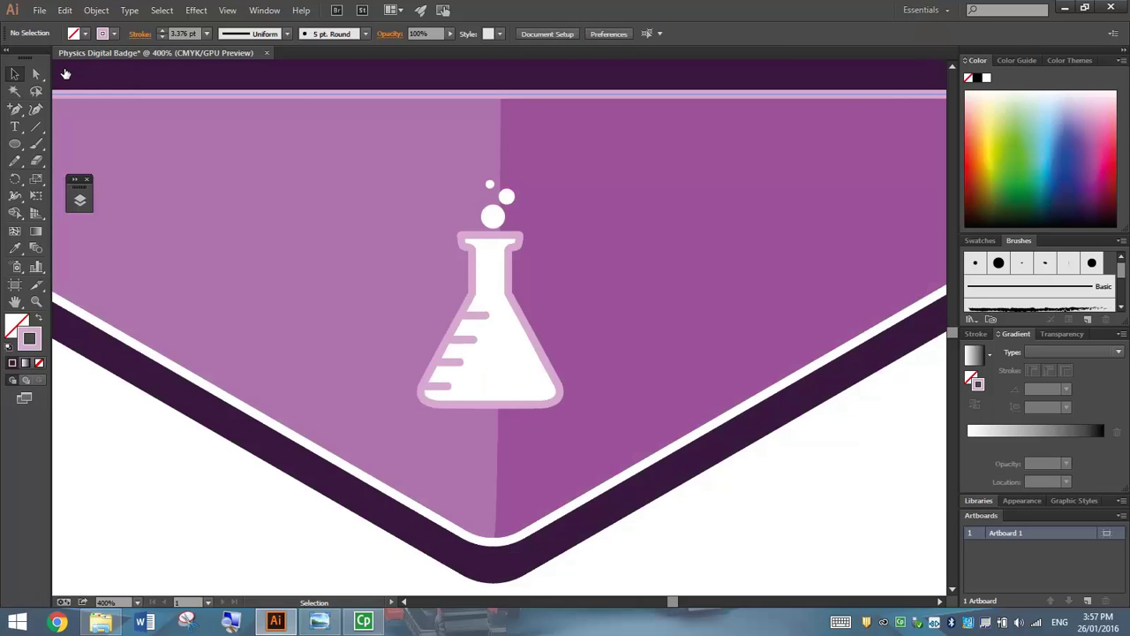
key(ctrl+0)
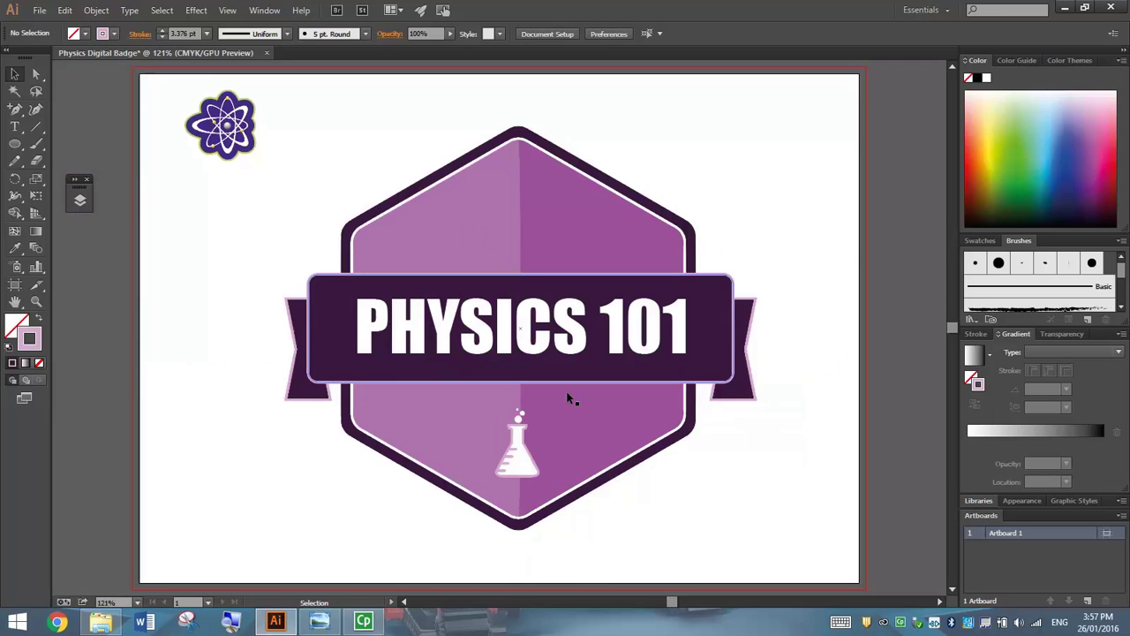
click(535, 474)
click(691, 512)
drag(241, 146, 302, 177)
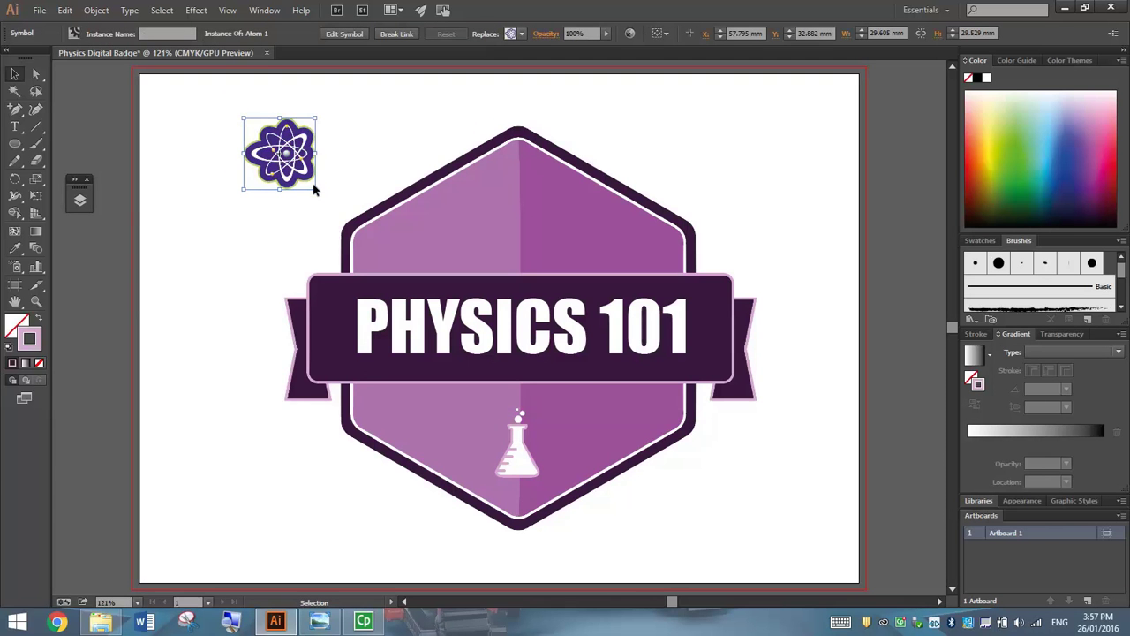
Isolate the atom symbol and delete its purple backing shape.
scroll(260, 113, up, 5)
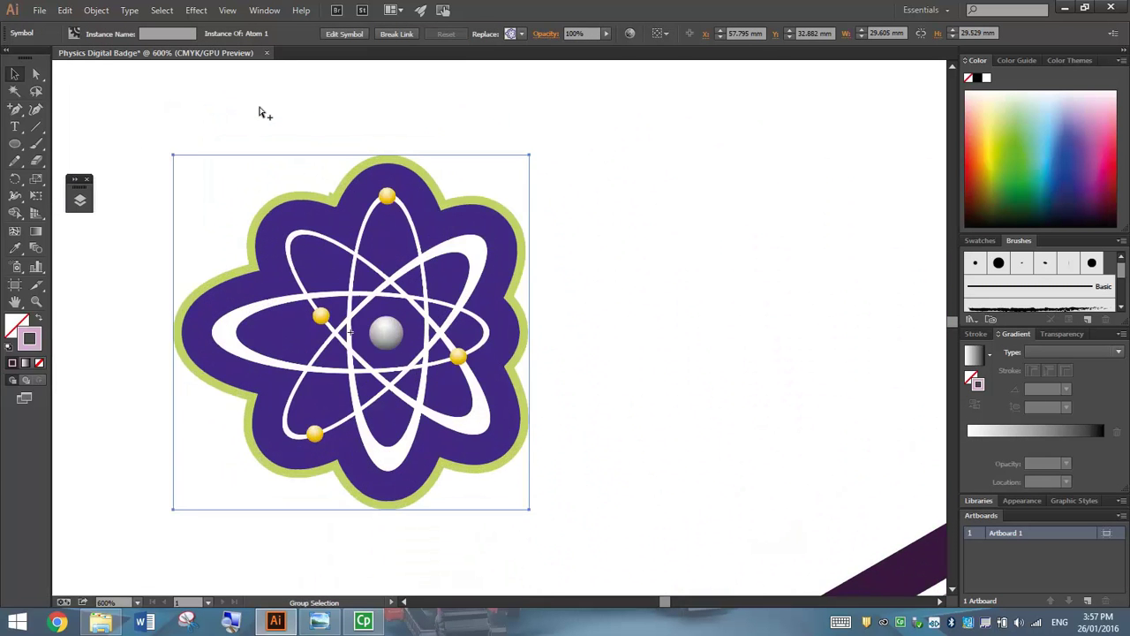
scroll(260, 113, down, 1)
key(v)
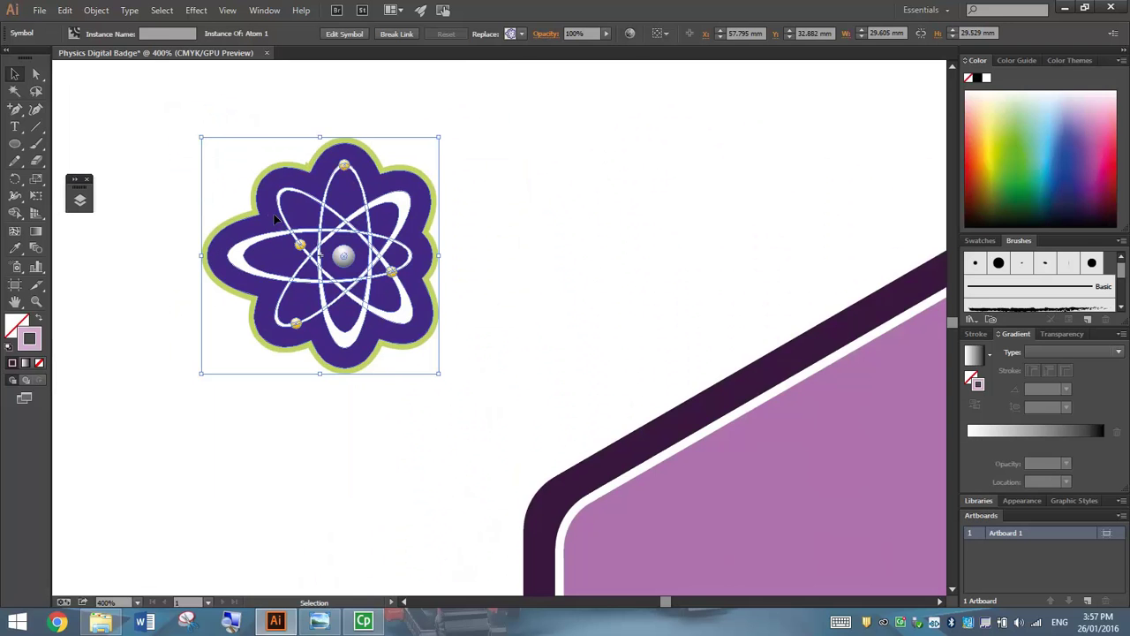
double_click(276, 219)
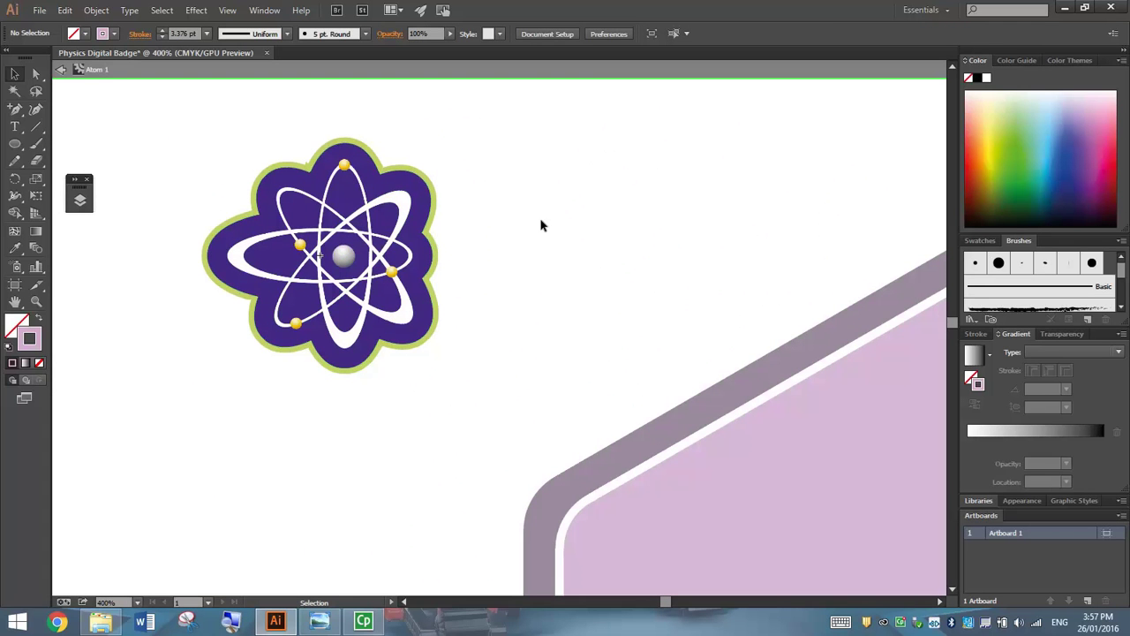
click(425, 180)
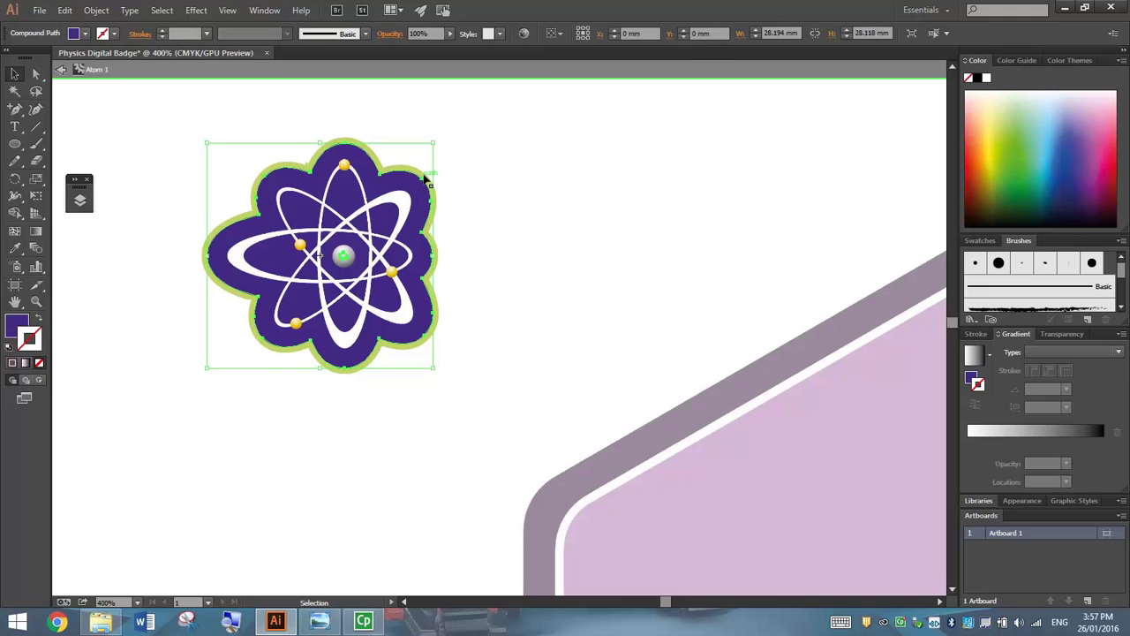
key(slash)
Remove the atom's green border and yellow electrons, leaving only its white orbits.
click(392, 173)
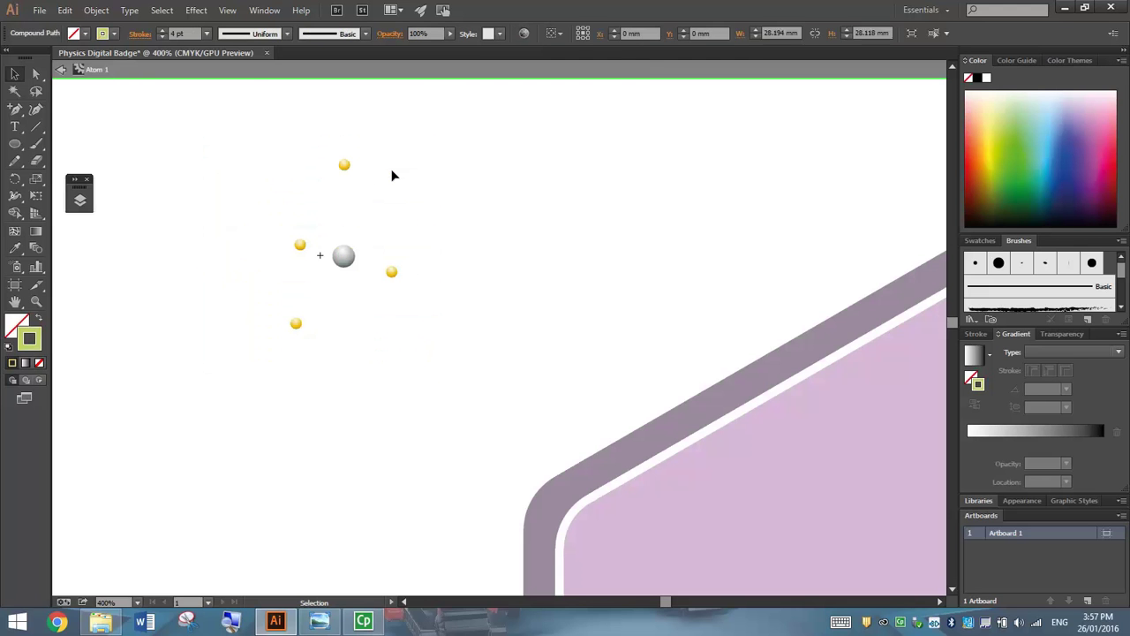
drag(222, 118, 423, 357)
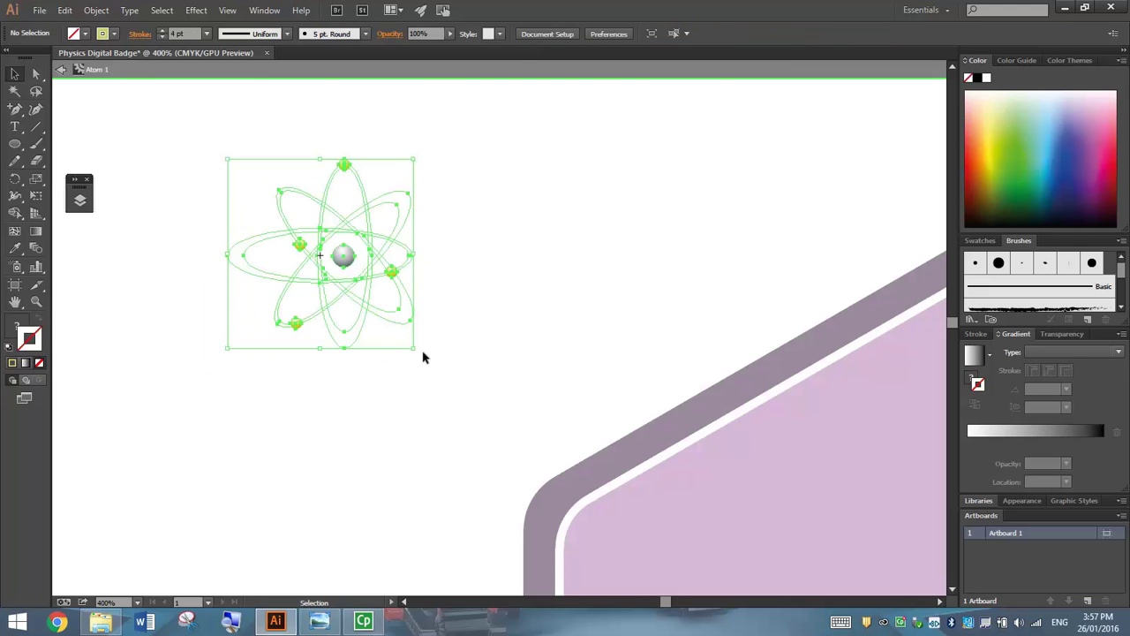
drag(349, 335, 816, 543)
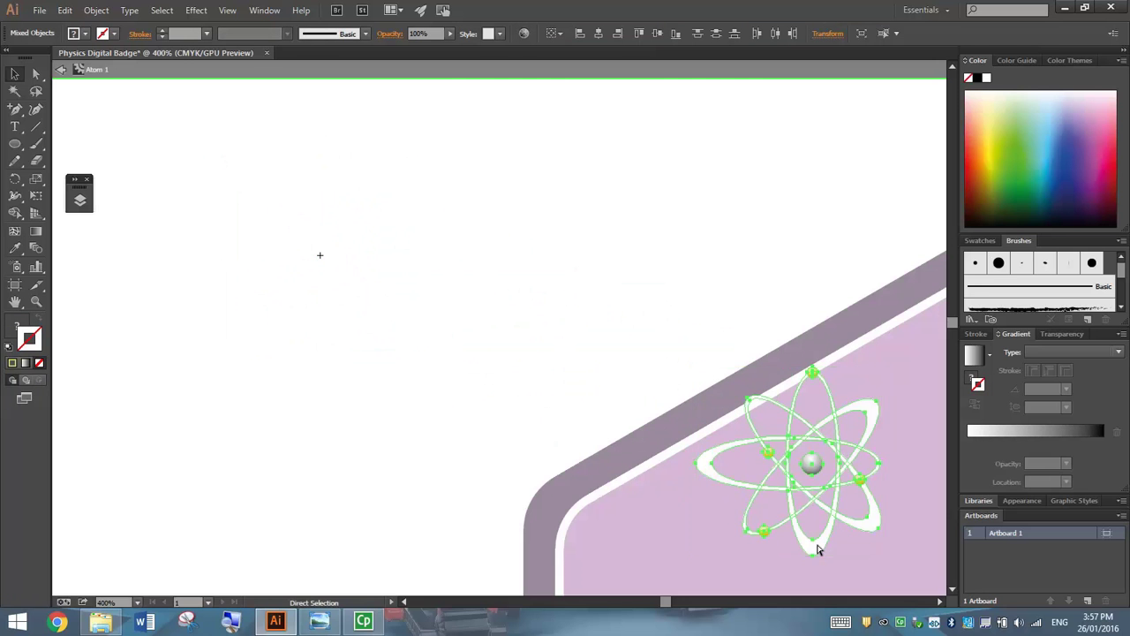
key(ctrl+z)
key(v)
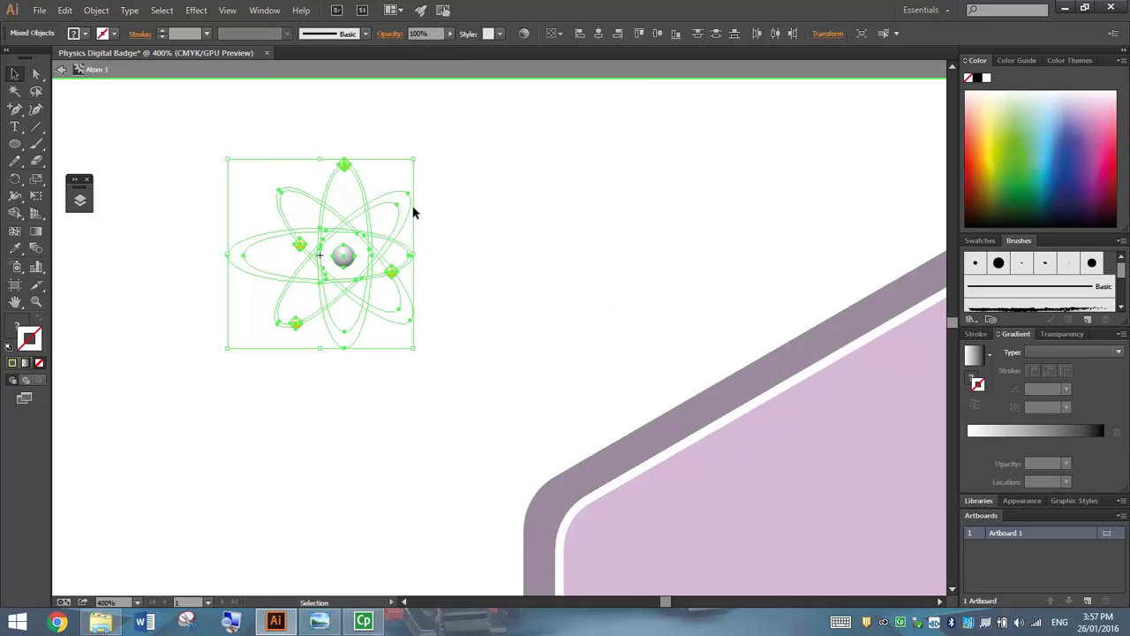
click(468, 173)
drag(302, 244, 298, 322)
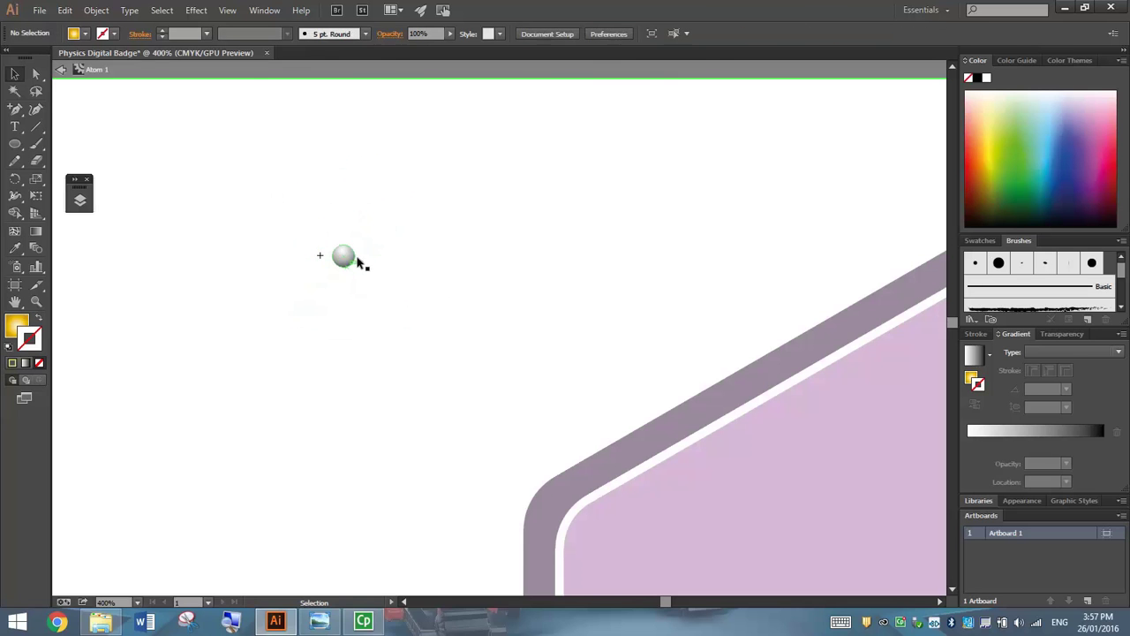
click(358, 260)
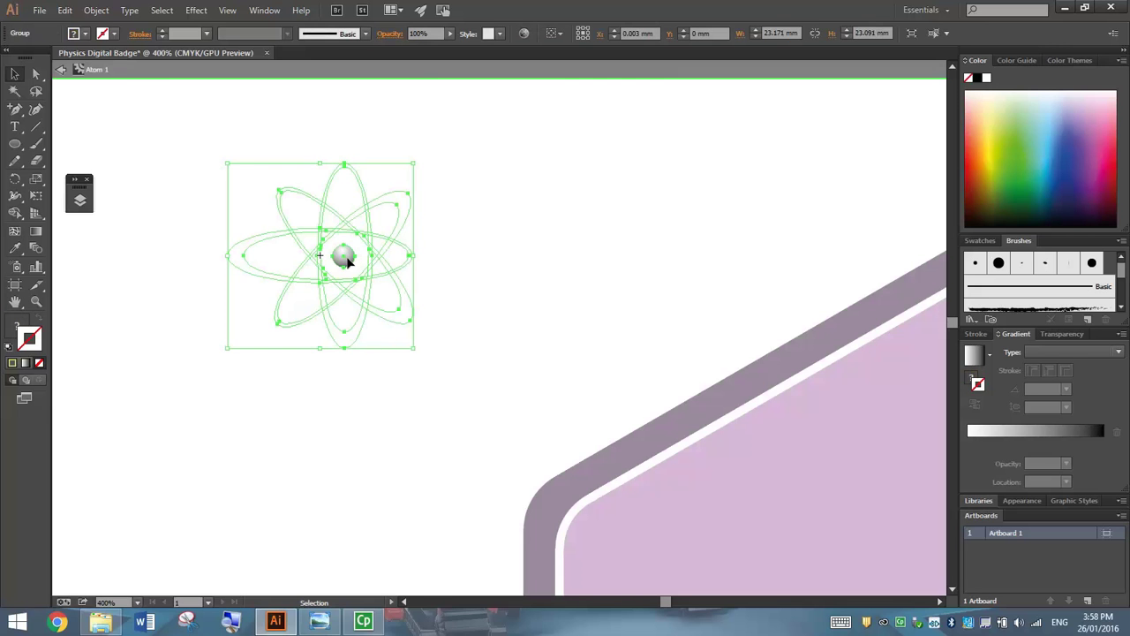
double_click(347, 260)
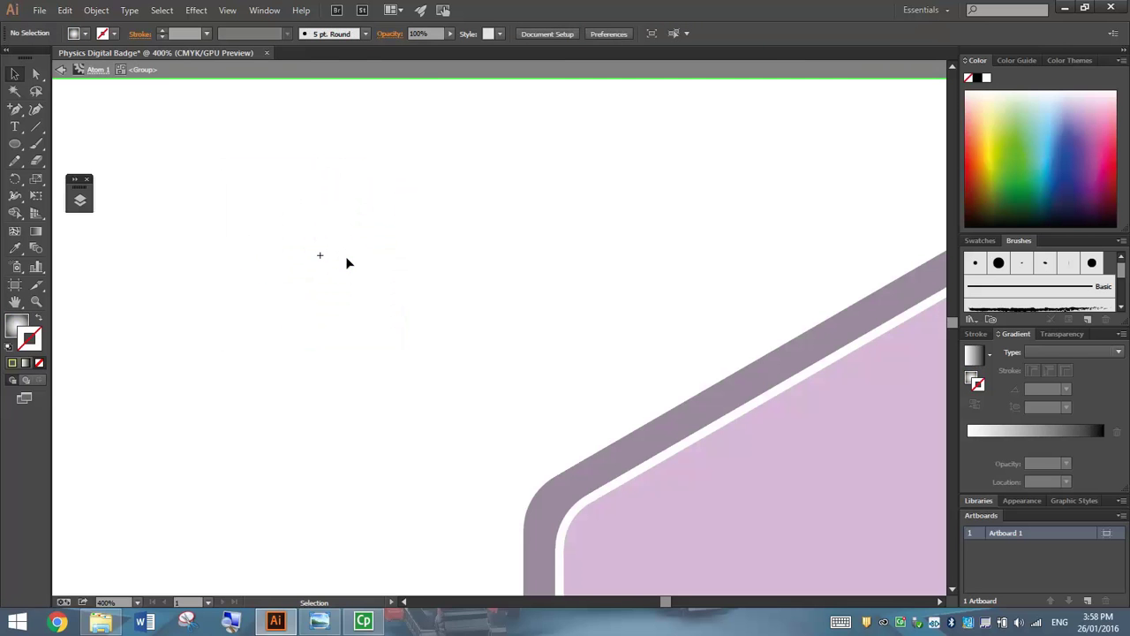
Move the white atom to the badge's top centre and rotate it upright, about 26.88 × 26.97 mm.
click(61, 70)
click(62, 69)
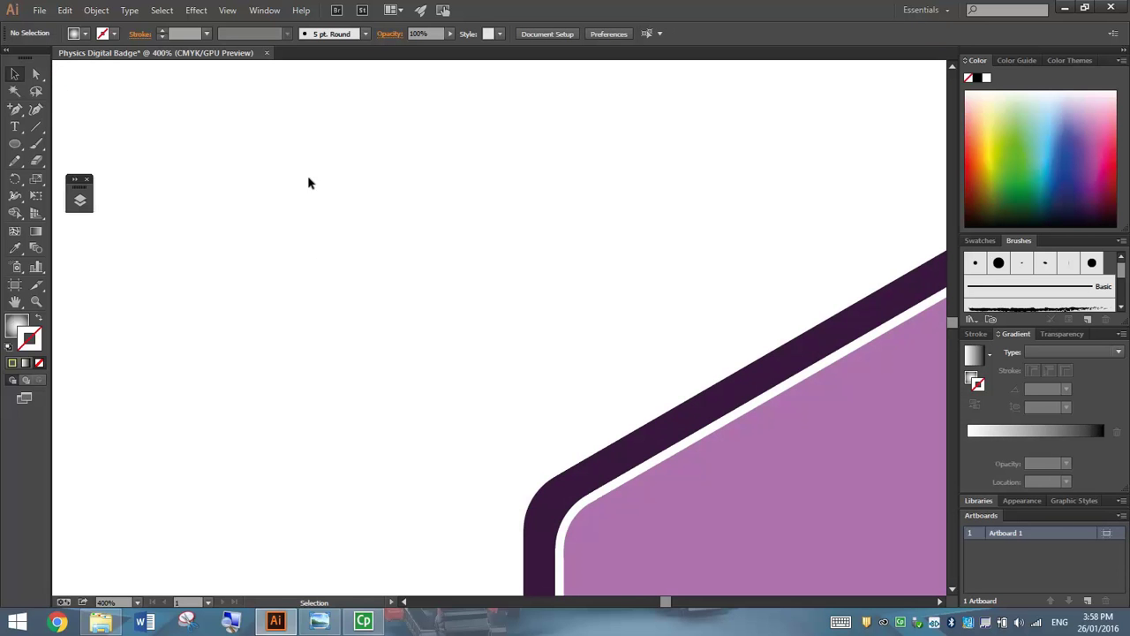
drag(362, 232, 820, 484)
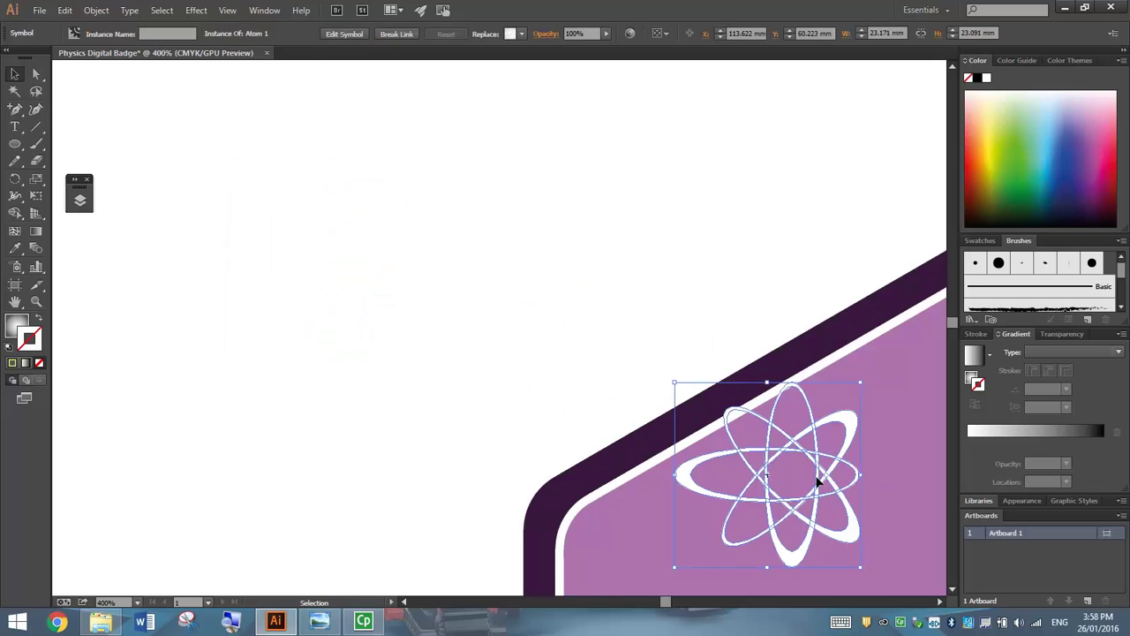
key(ctrl+0)
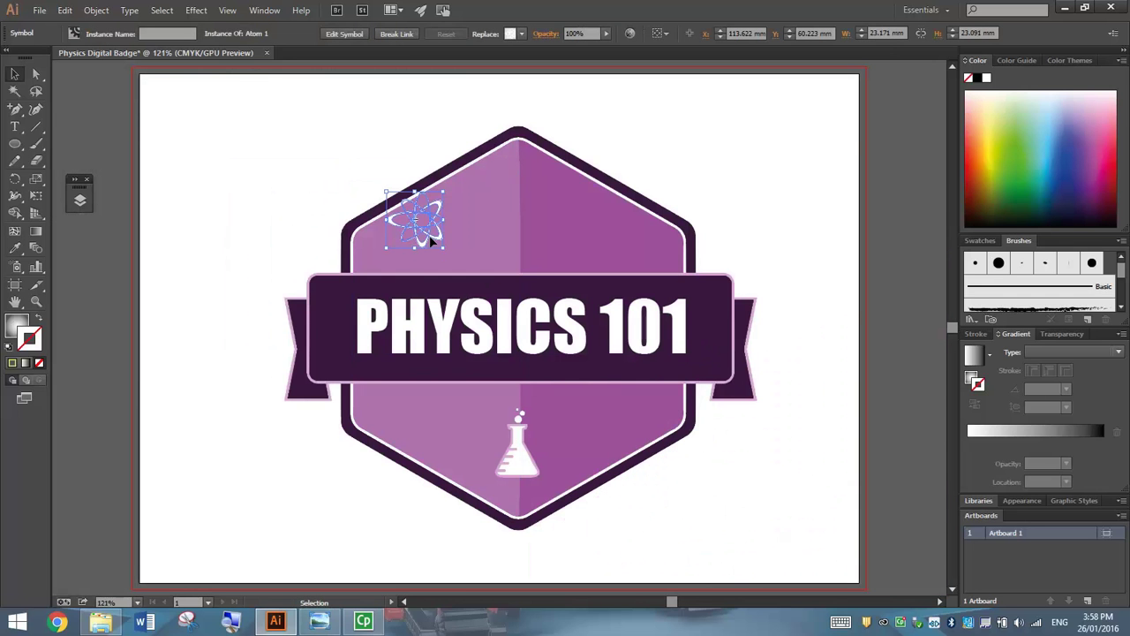
drag(433, 238, 533, 239)
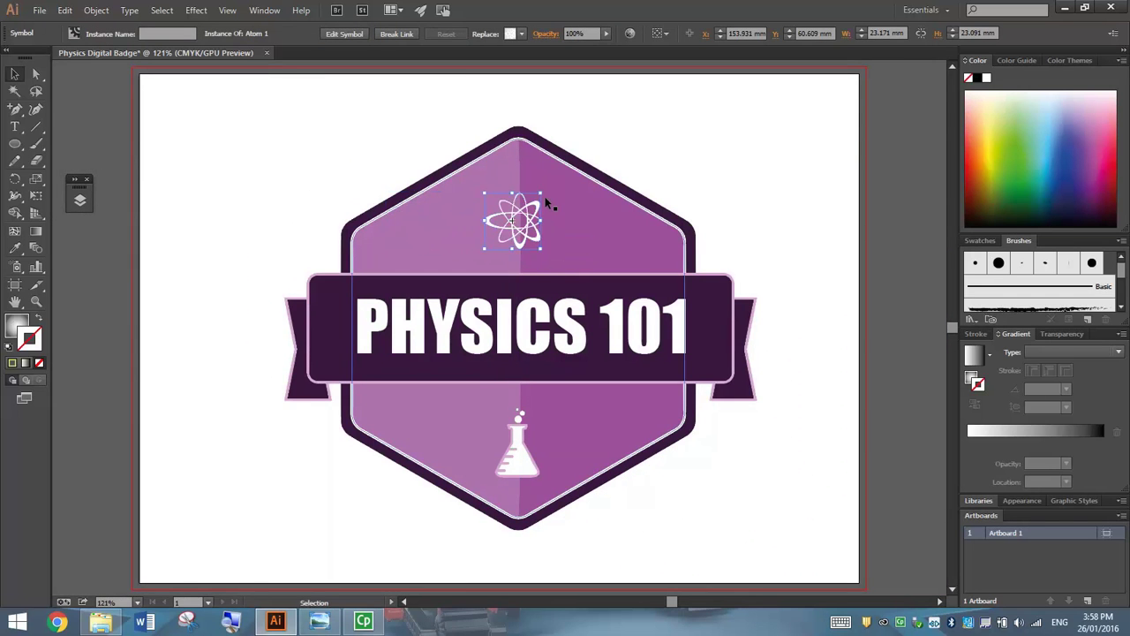
drag(545, 192, 536, 238)
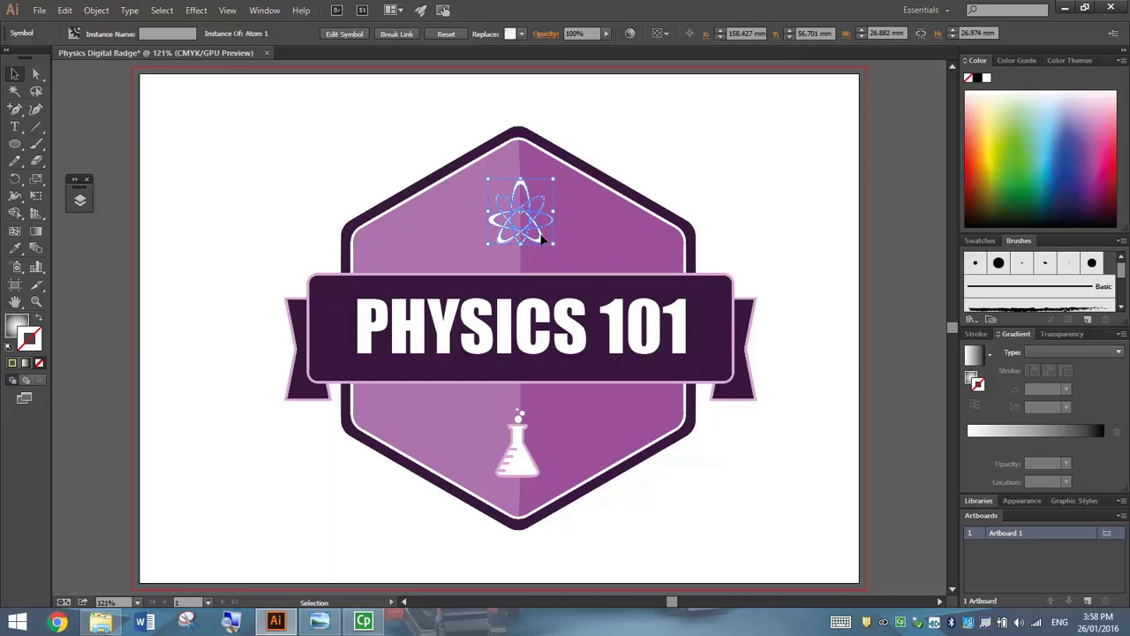
click(667, 149)
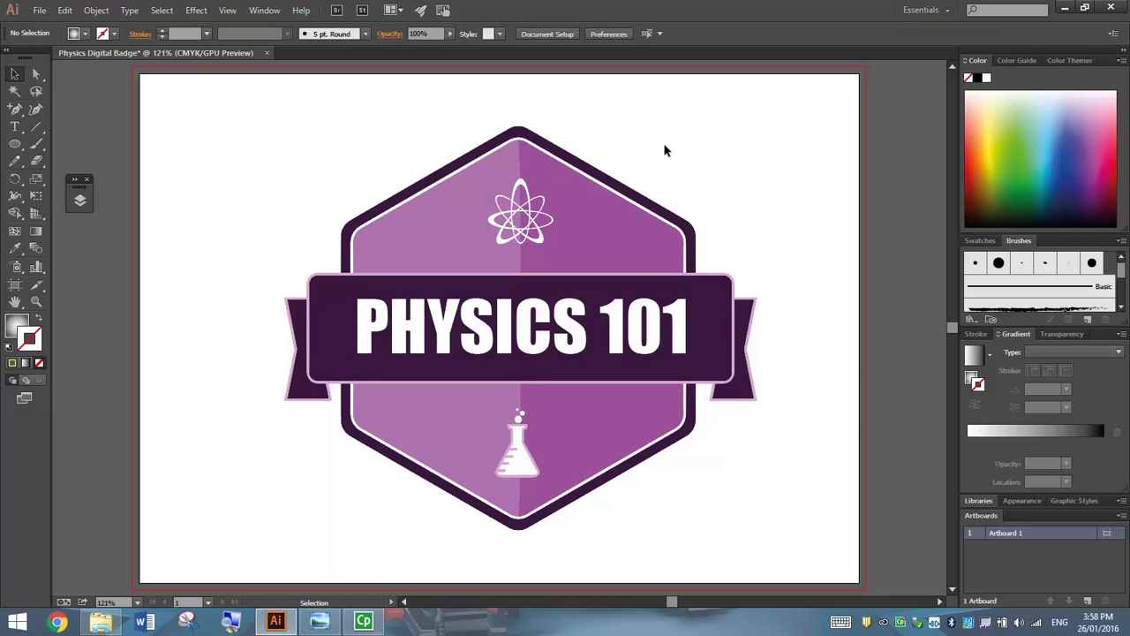
Give the atom's orbit paths a light pink stroke of 0.25 pt.
key(ctrl+alt)
scroll(530, 203, up, 4)
double_click(506, 157)
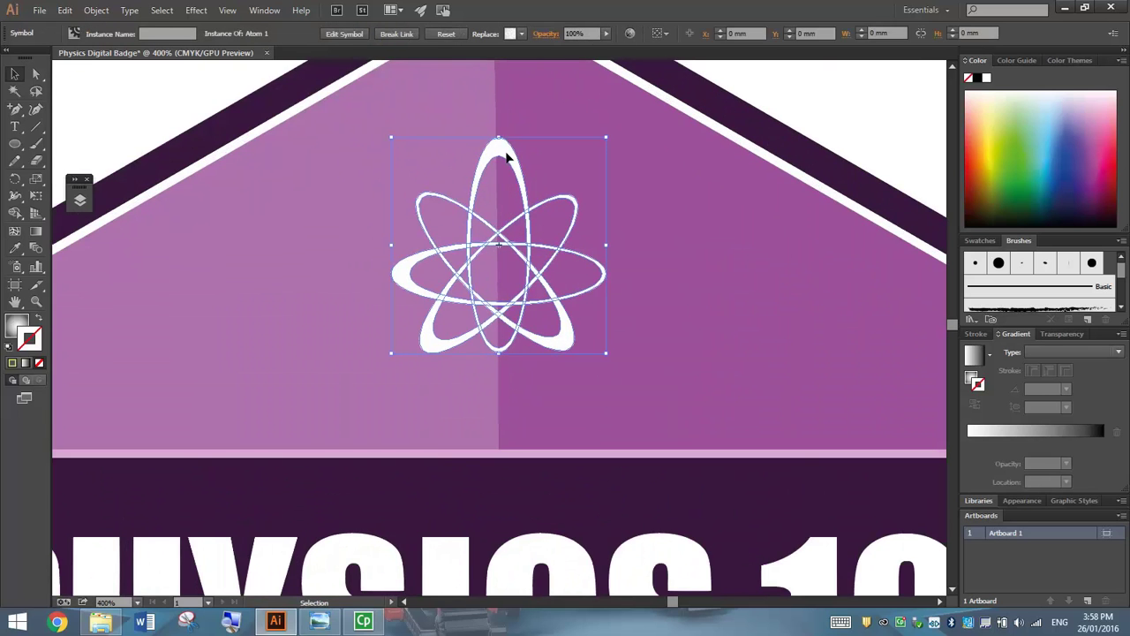
click(570, 189)
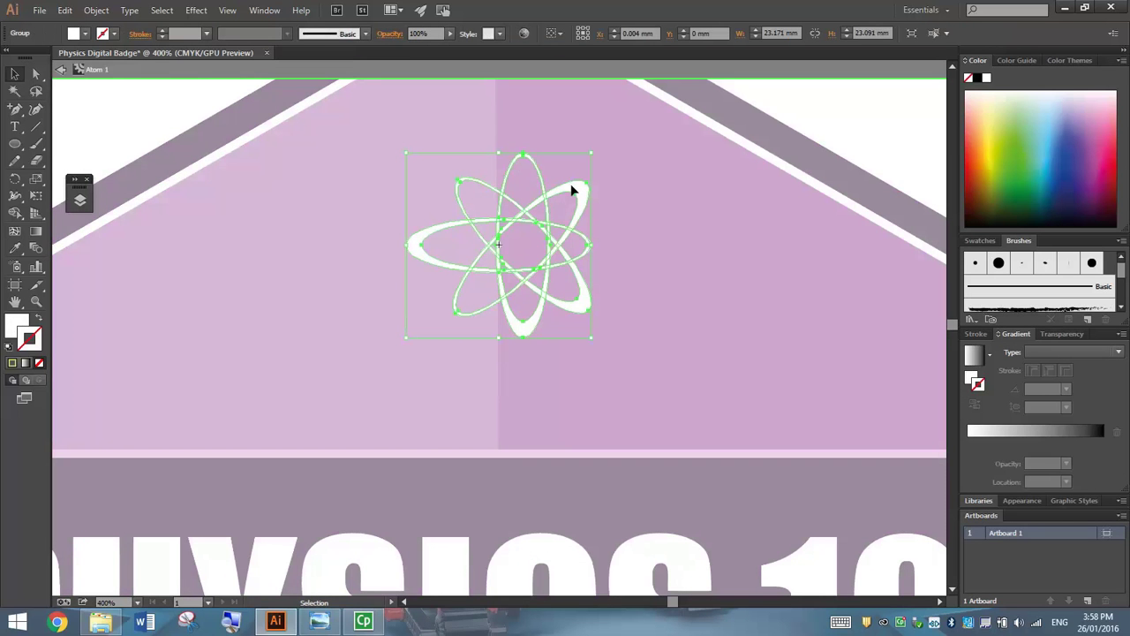
click(114, 35)
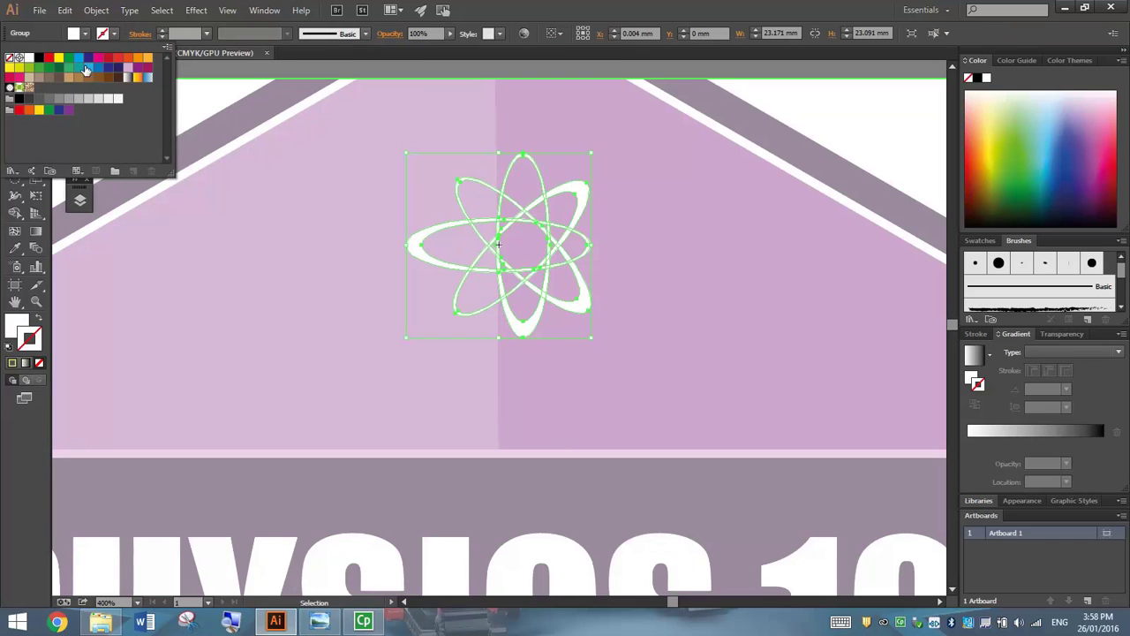
click(132, 71)
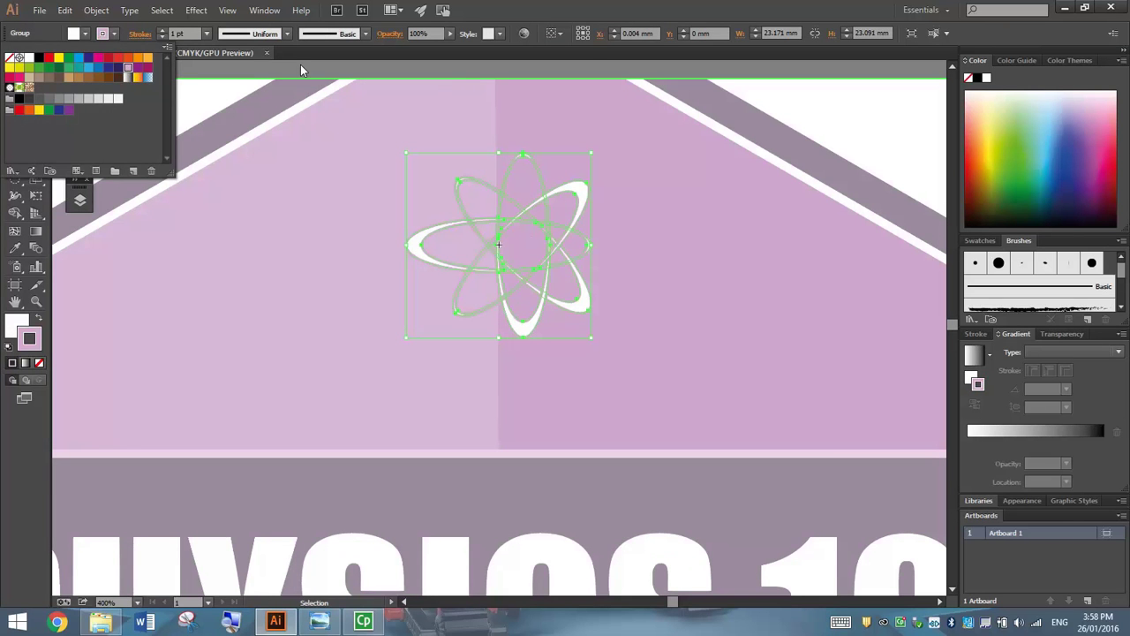
click(337, 157)
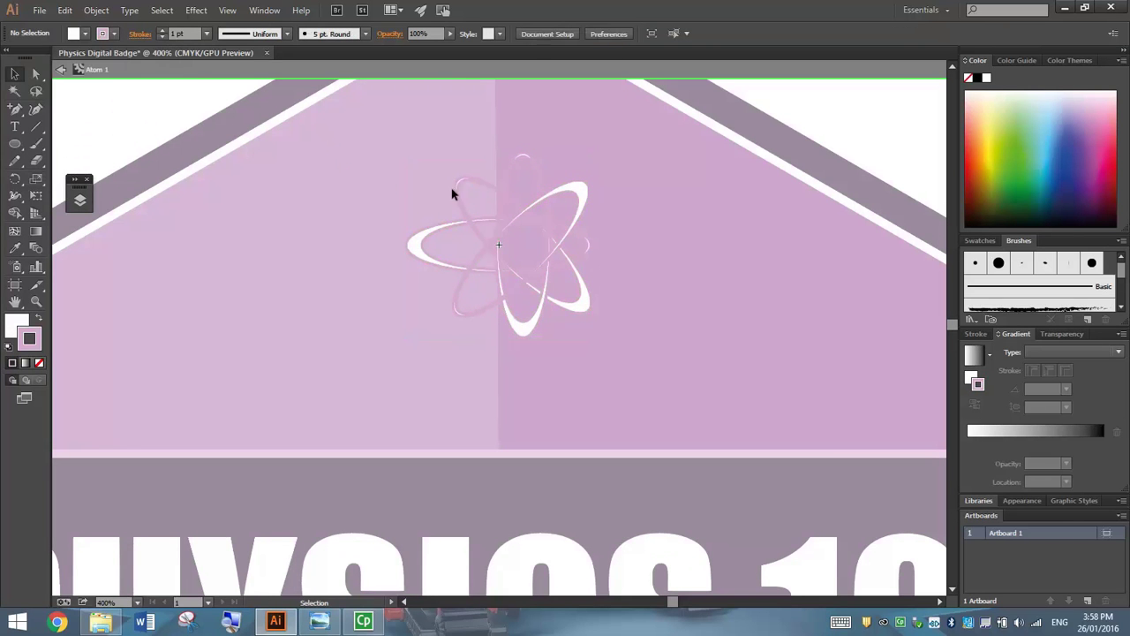
click(580, 196)
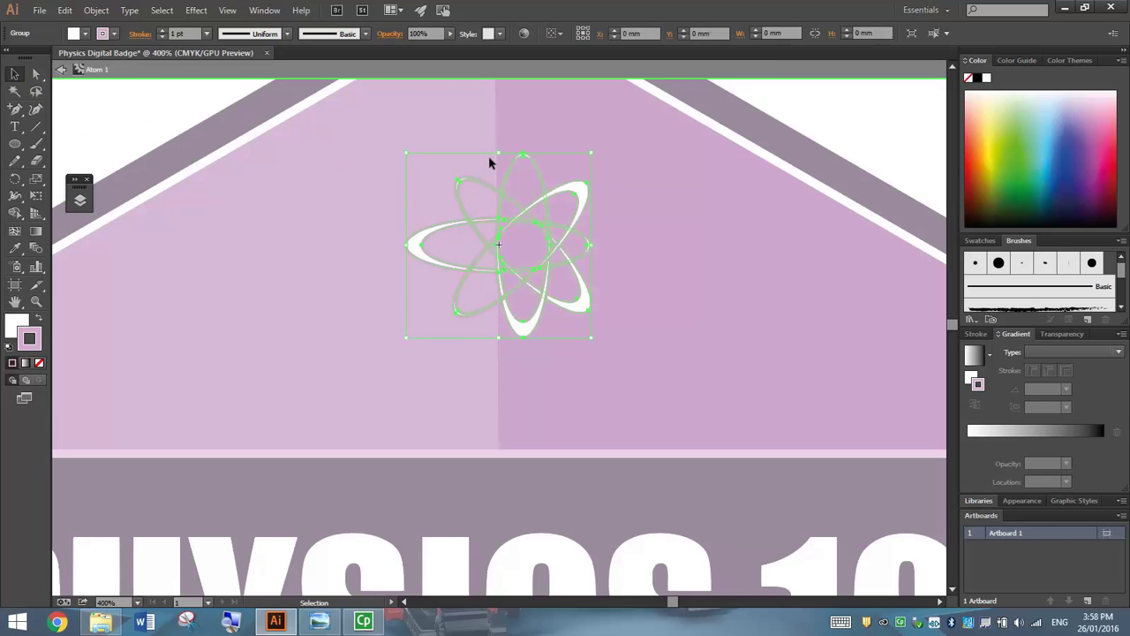
click(206, 36)
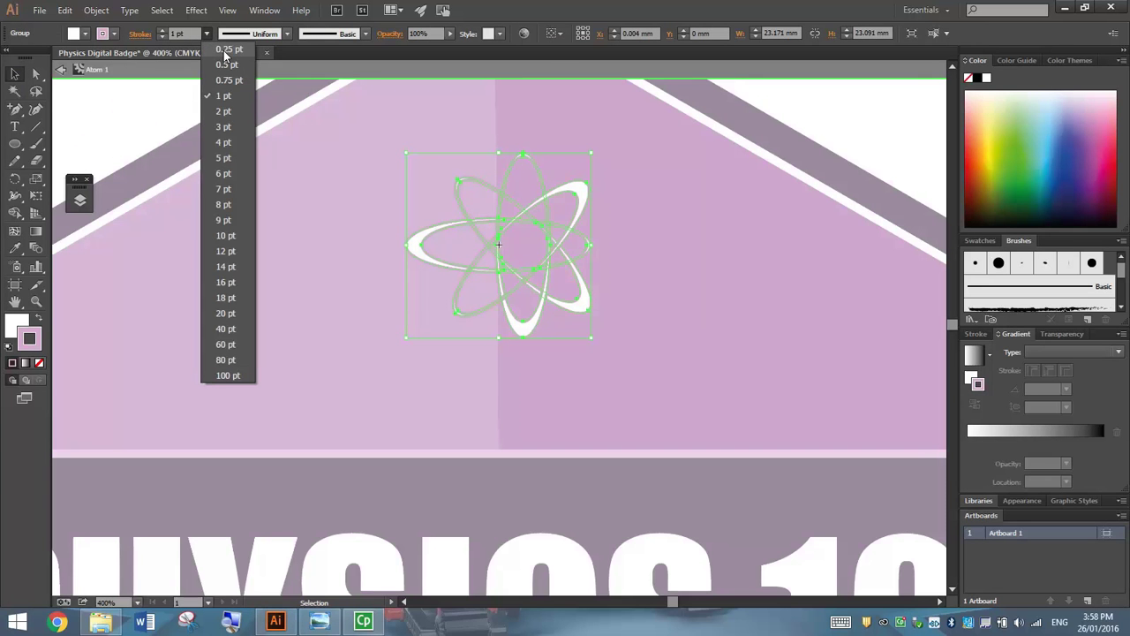
click(224, 51)
click(592, 118)
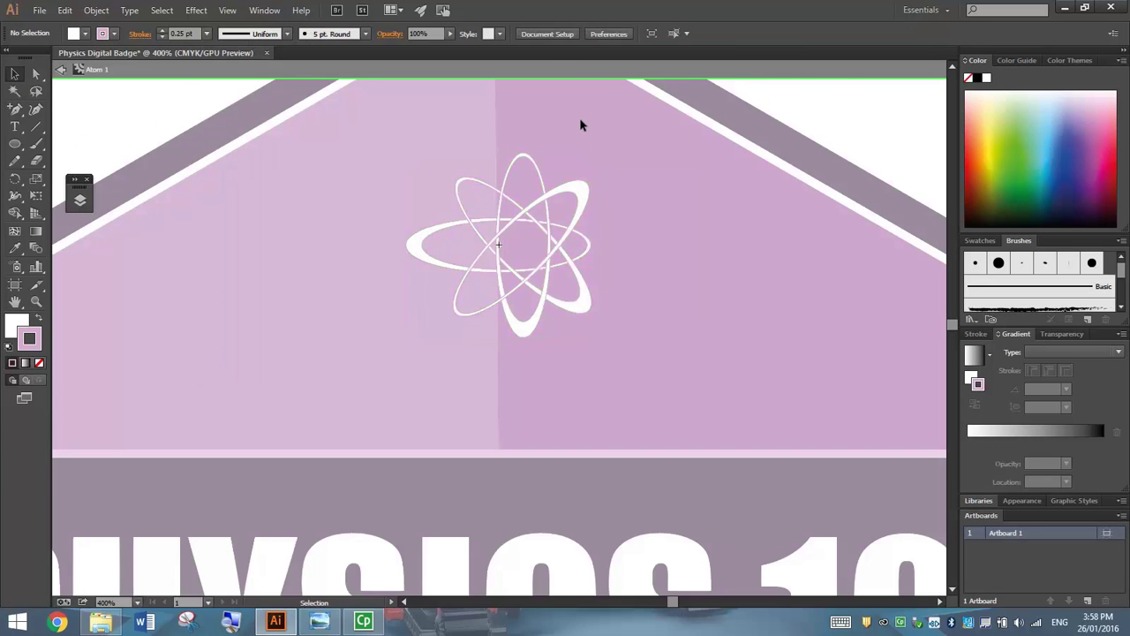
Enlarge the atom symbol to about 33.82 × 33.94 mm and nudge it slightly left.
click(59, 72)
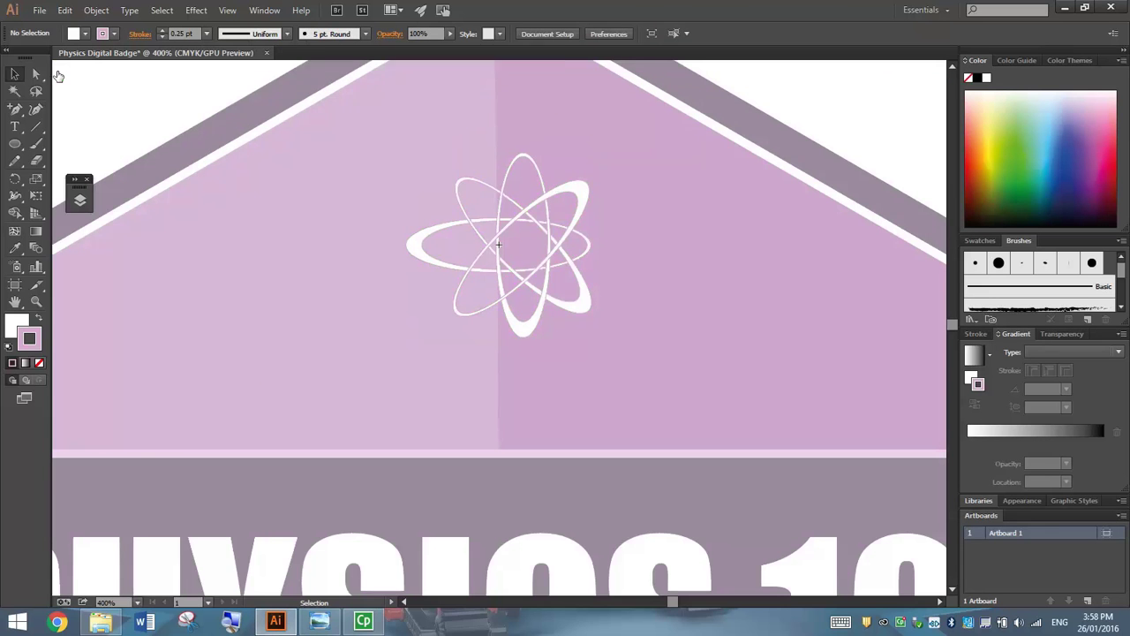
click(508, 159)
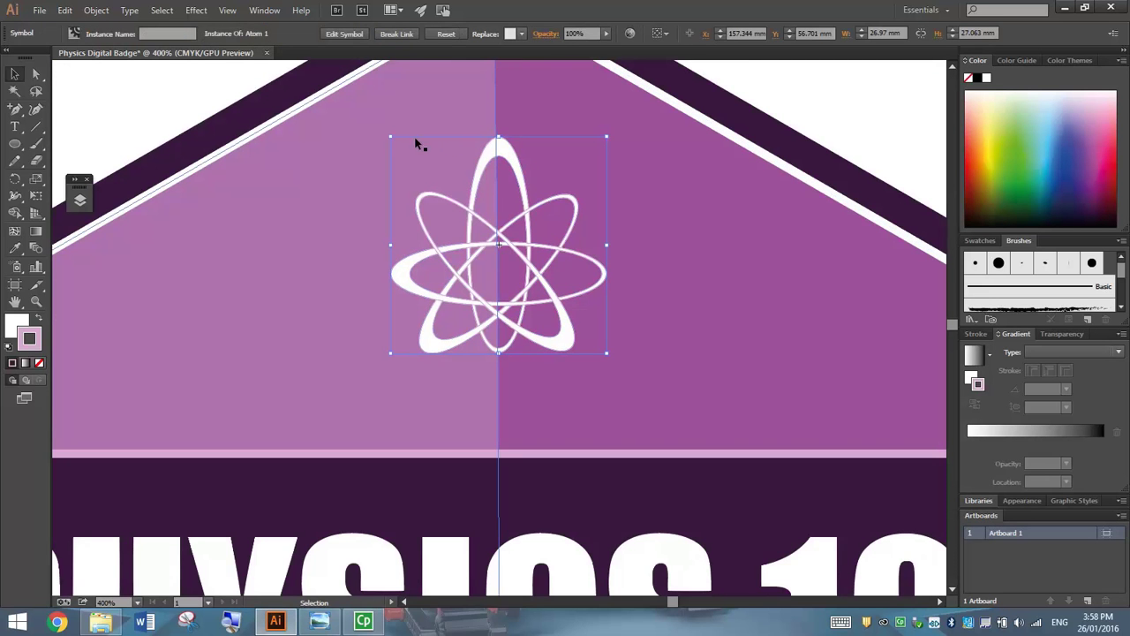
drag(388, 137, 363, 109)
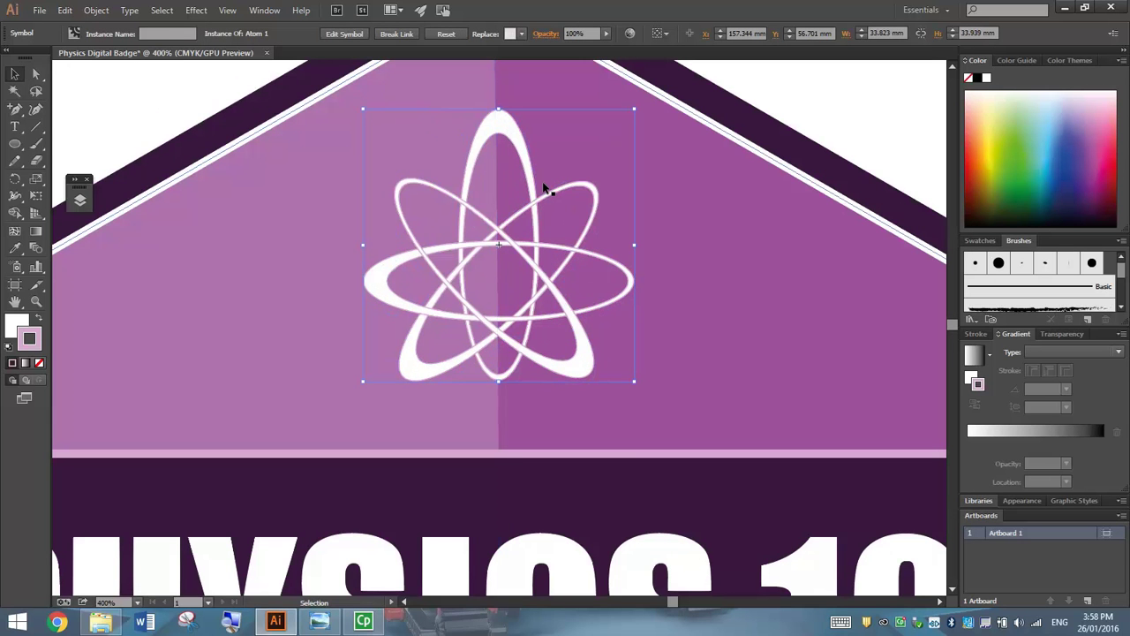
key(Left)
click(653, 217)
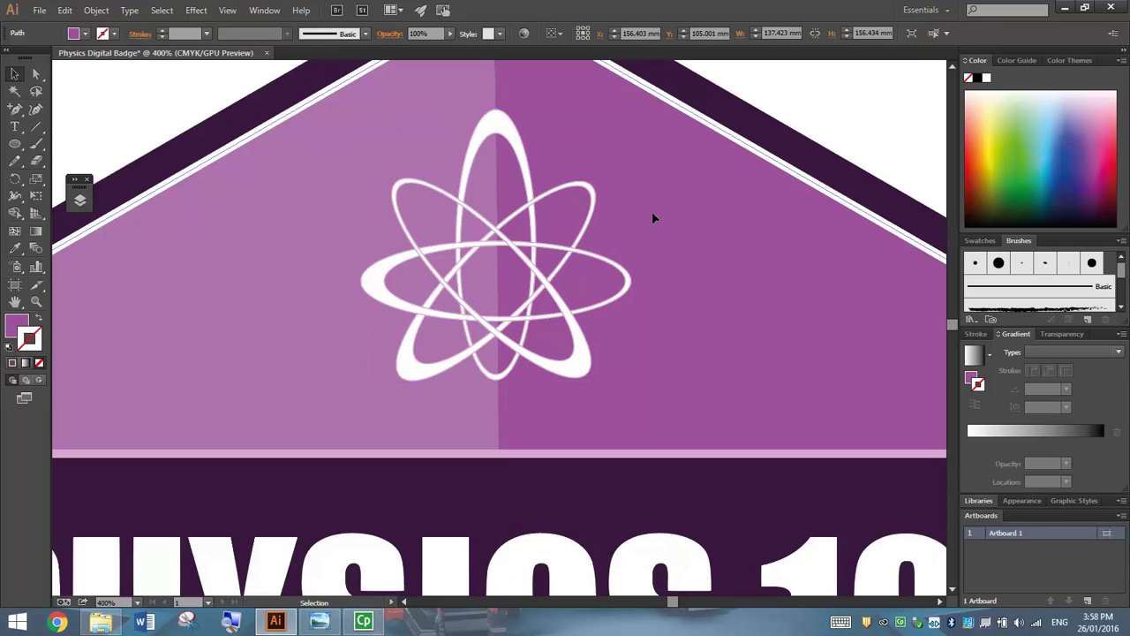
Fit the whole artboard in view and clear the selection to review the finished badge.
key(ctrl+0)
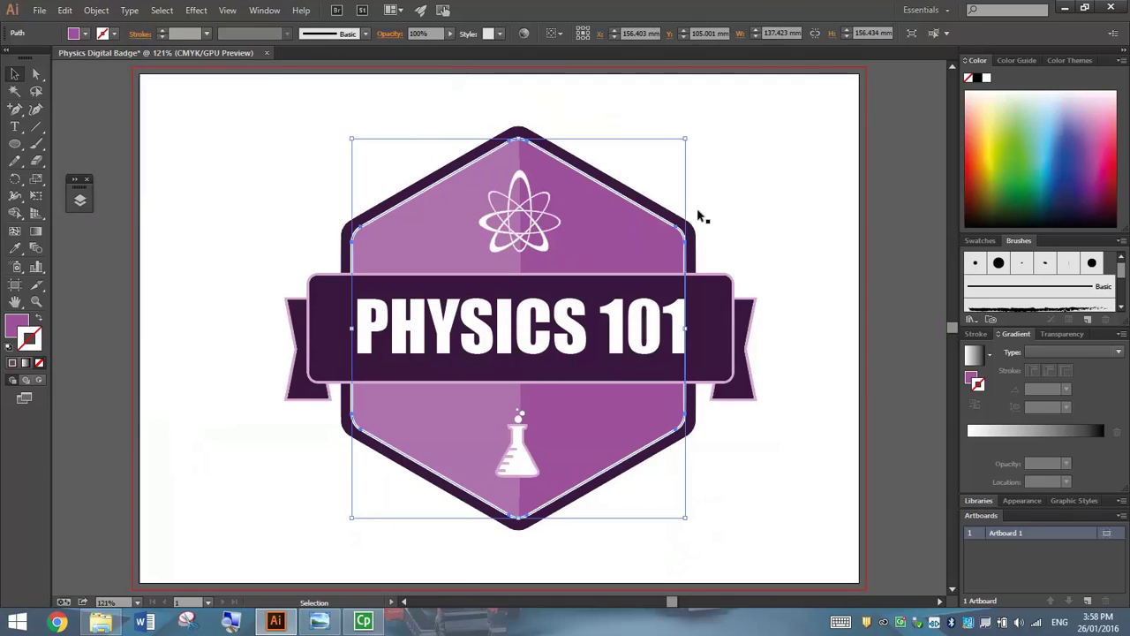
click(749, 179)
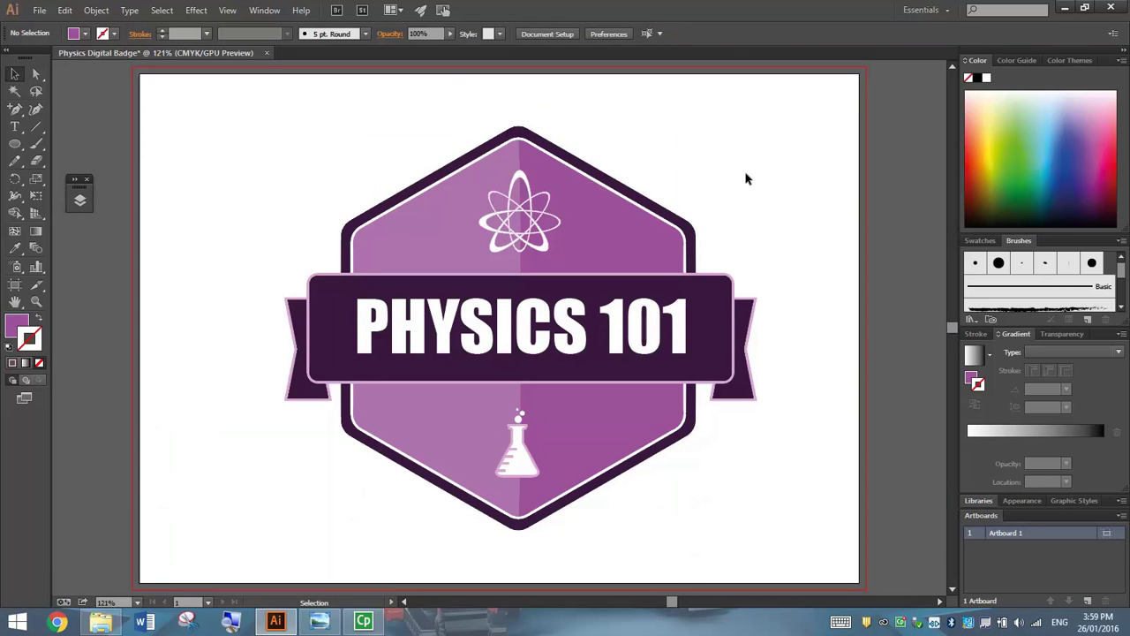
click(650, 303)
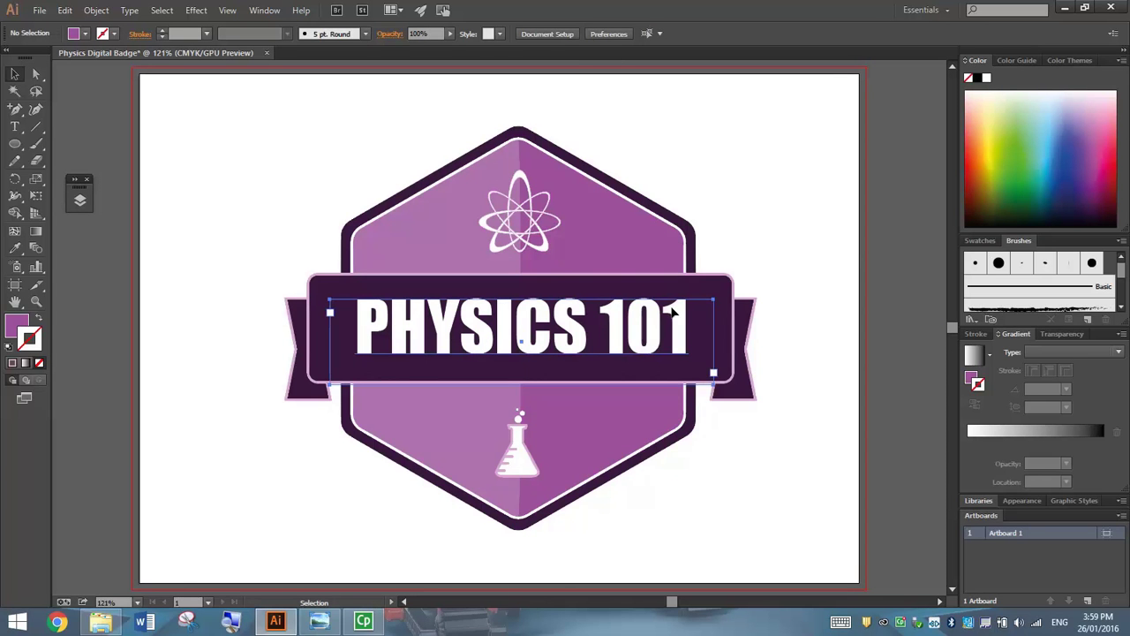
click(821, 235)
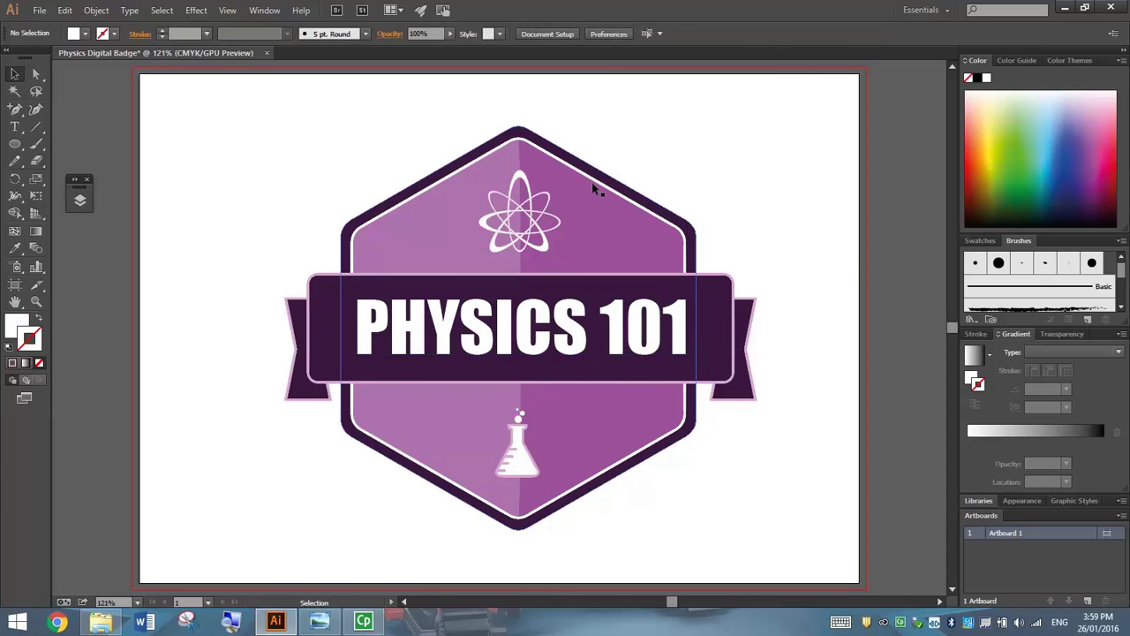
Save as Physics Digital Badge.ai in Desktop > TOPIC 1 - Graphic Design > Make a Digital Badge.
click(40, 10)
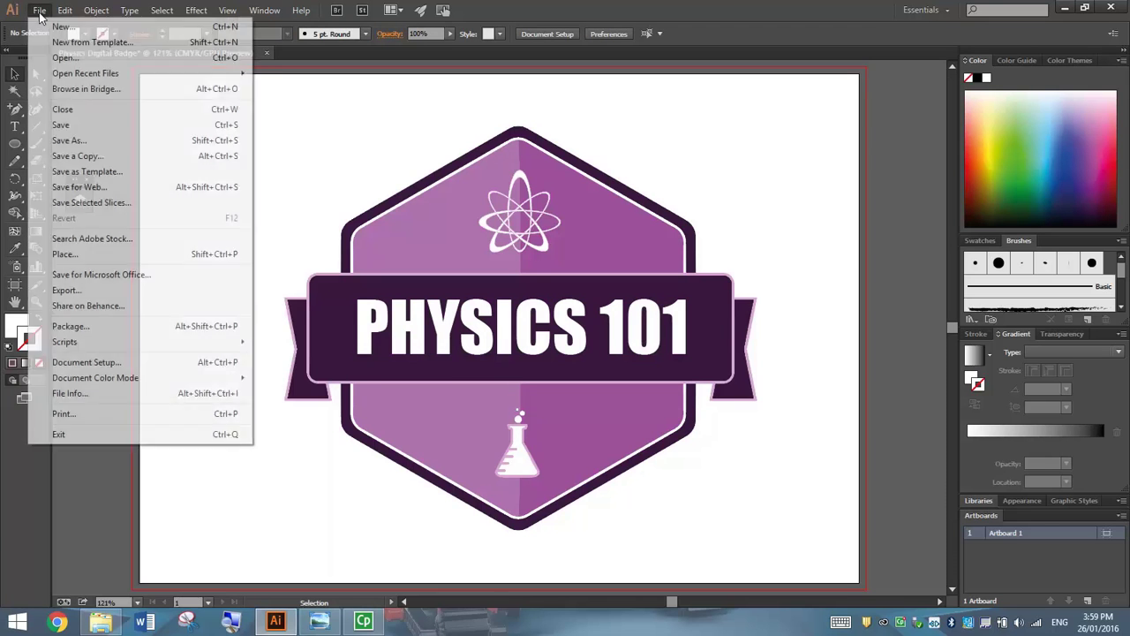
click(95, 140)
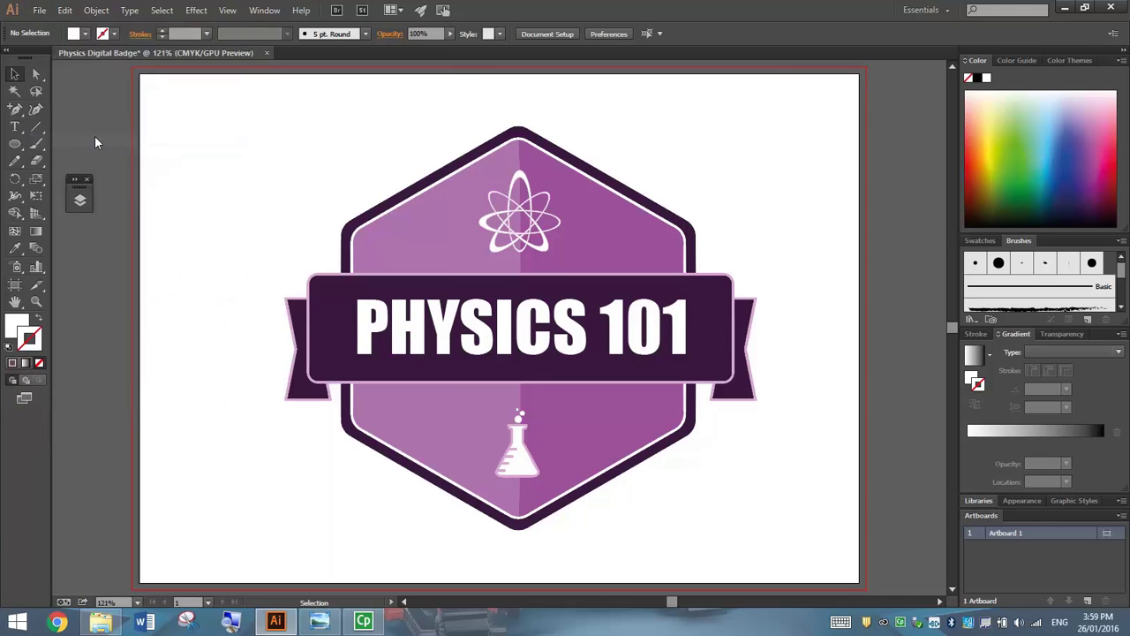
click(89, 173)
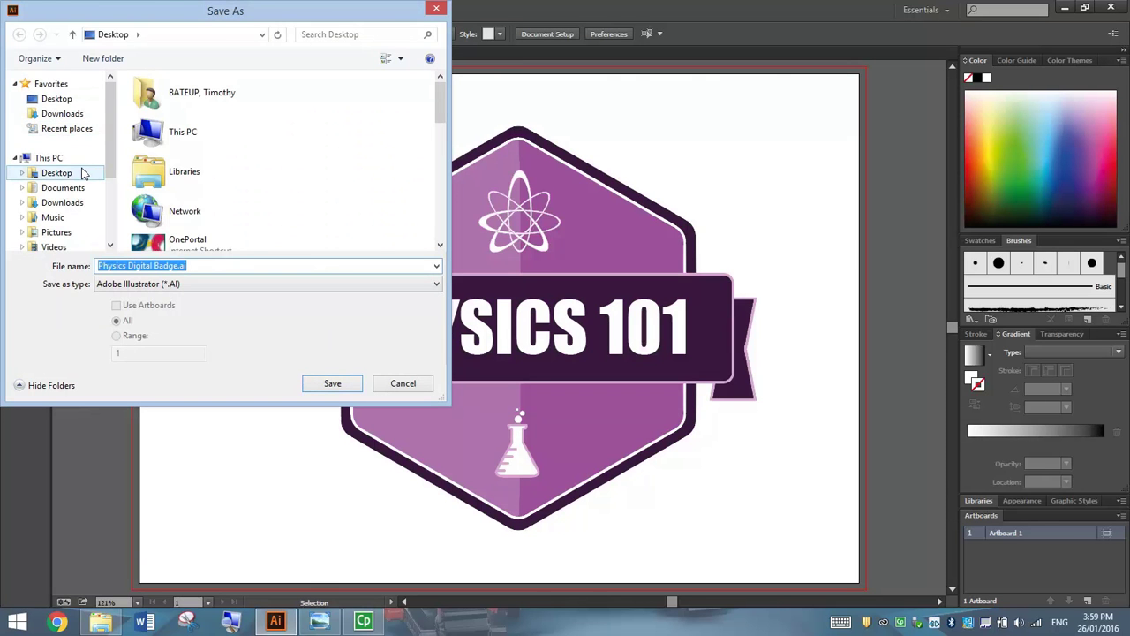
drag(479, 429, 671, 569)
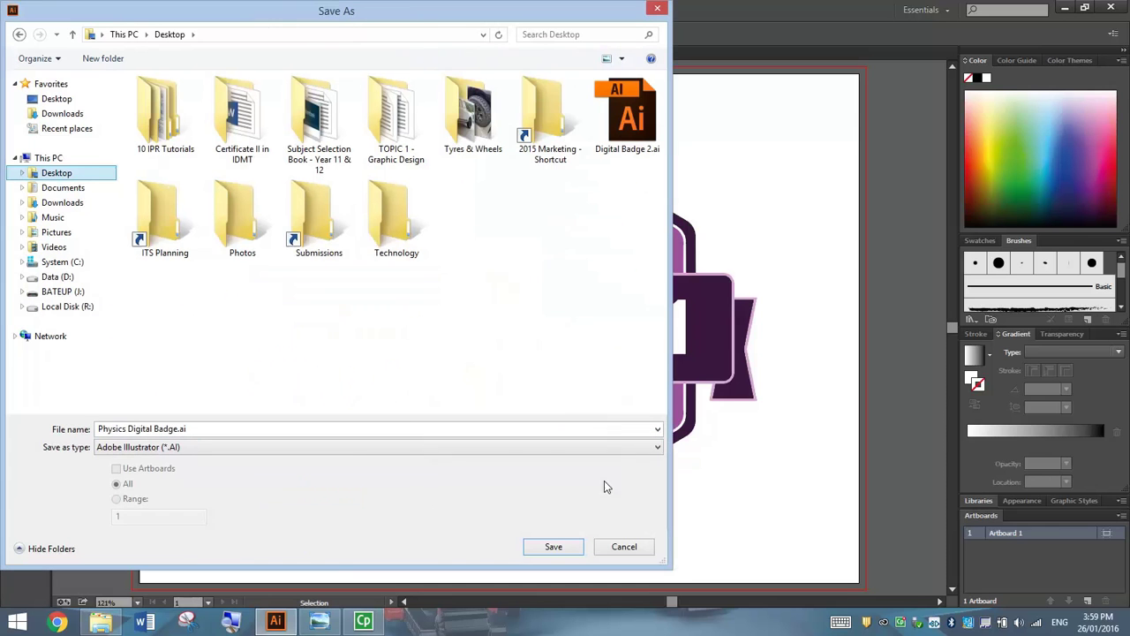
double_click(395, 119)
scroll(219, 262, down, 5)
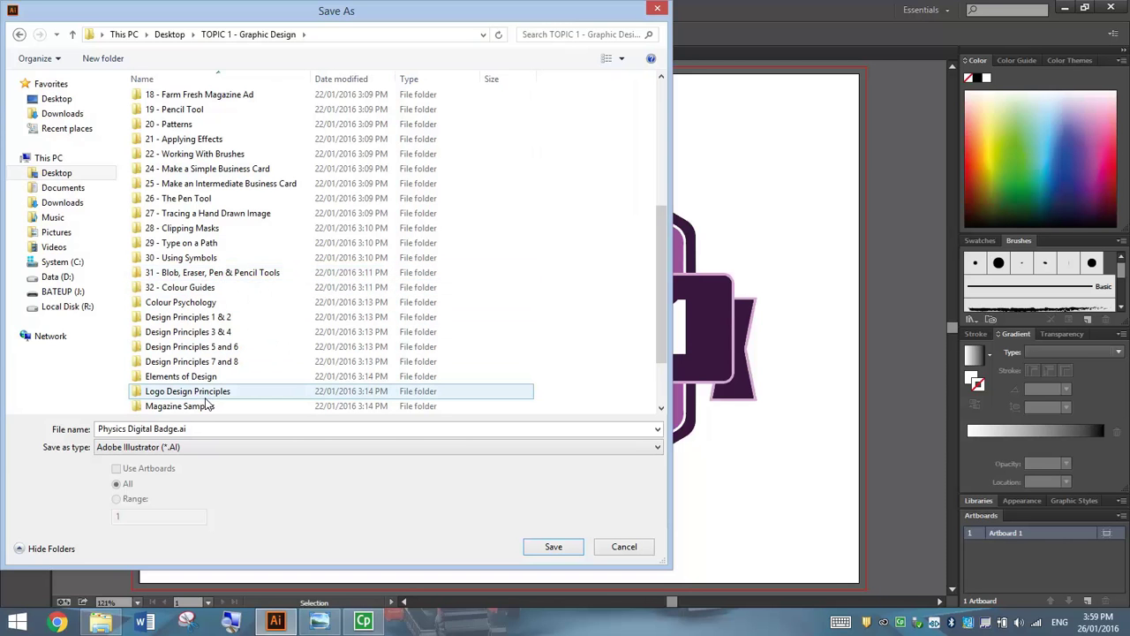
scroll(207, 404, down, 2)
double_click(202, 348)
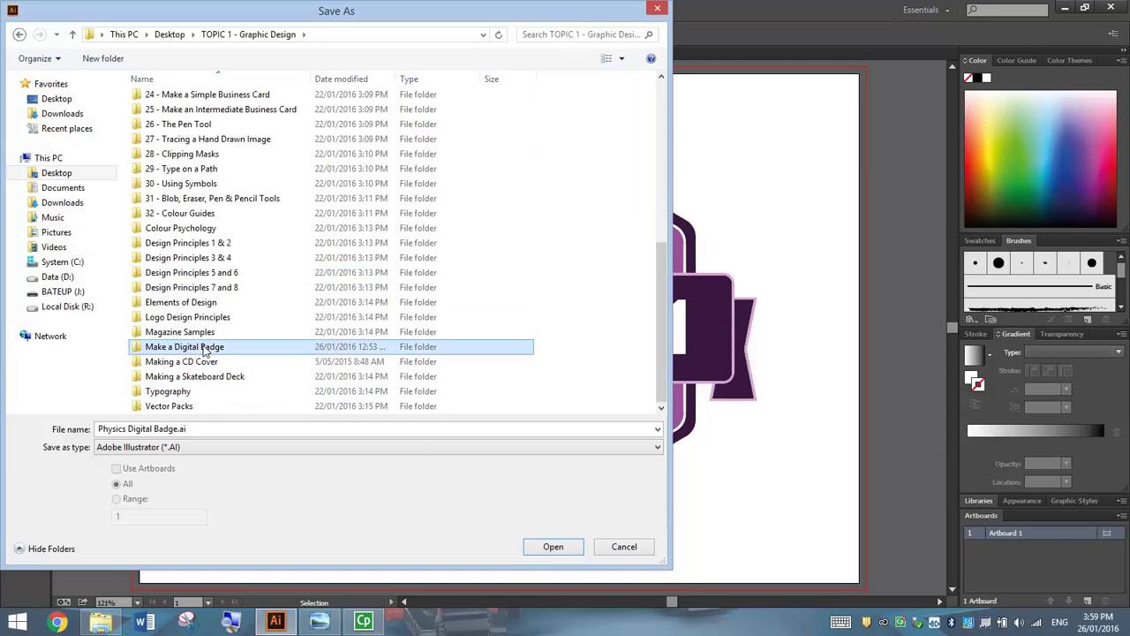
click(192, 428)
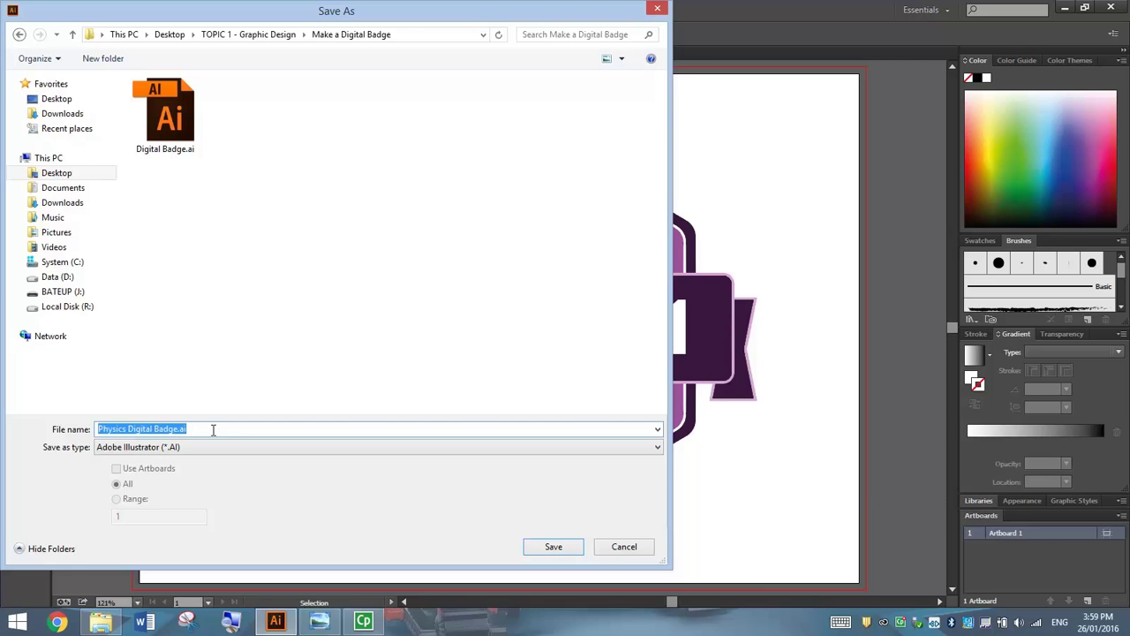
click(535, 544)
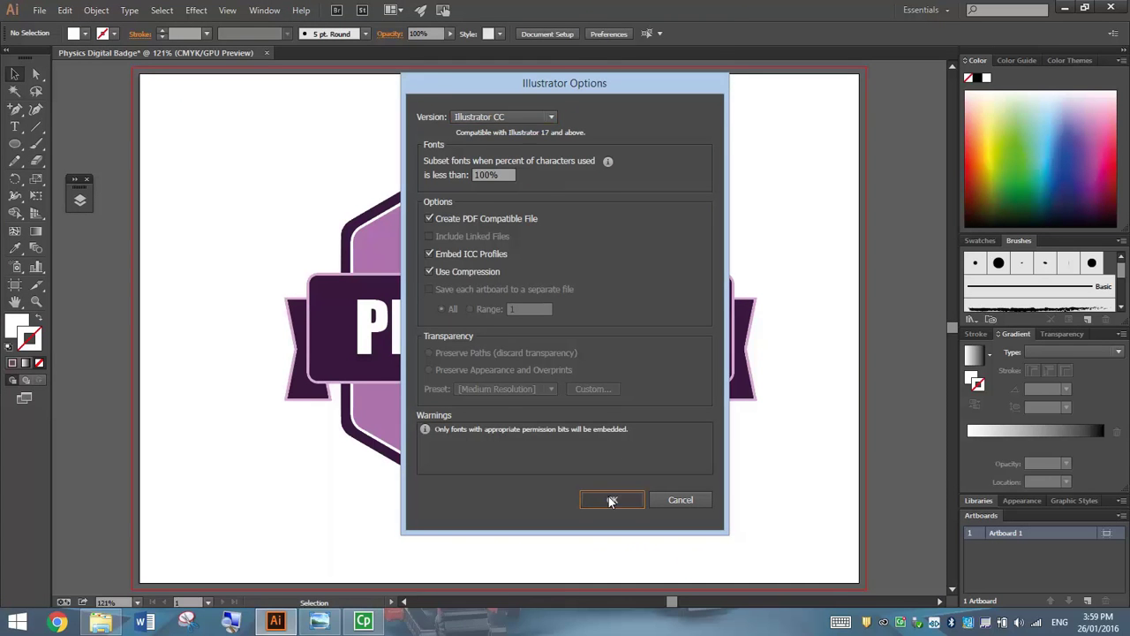
click(609, 500)
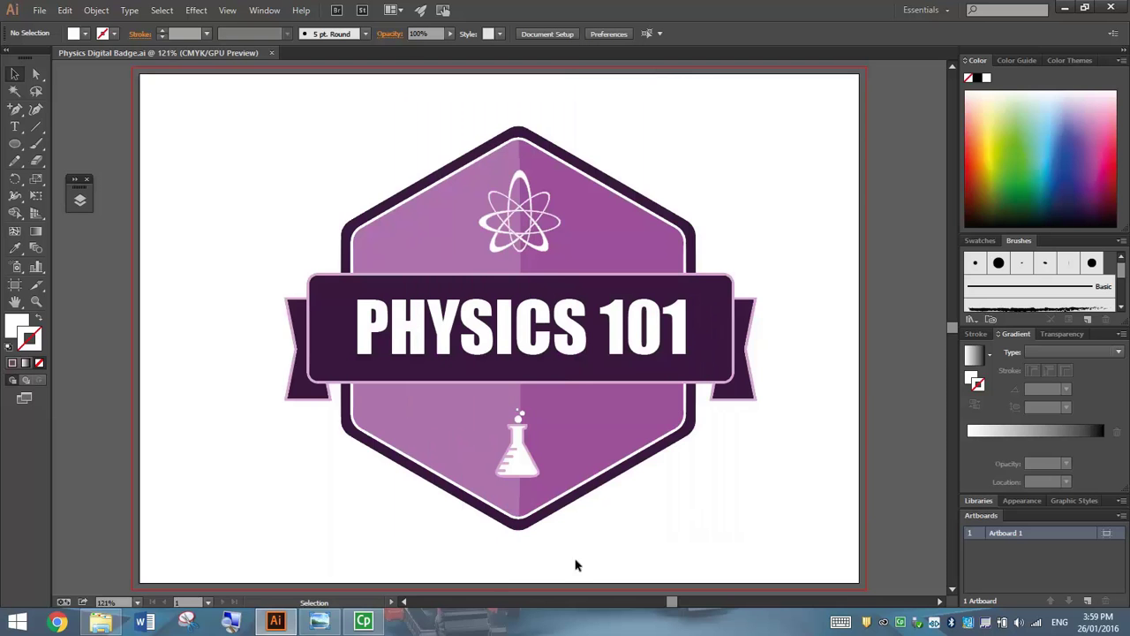